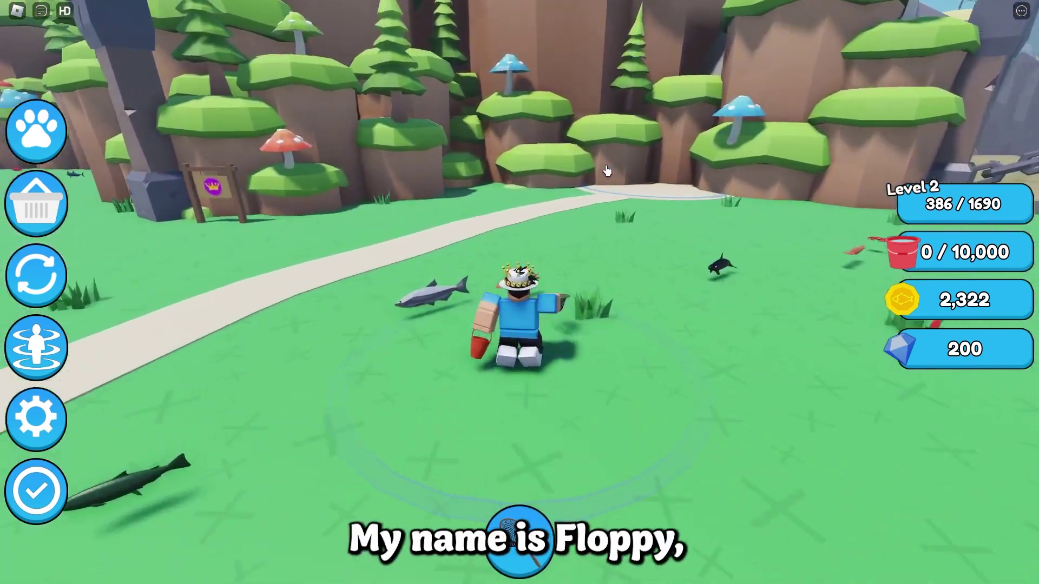
Walk the character along the path to the shop, catching fish on the way, and sell the catch in the red Sell circle
{"action": "key", "text": "w"}
{"action": "right_click_drag", "start_coordinate": [608, 171], "coordinate": [549, 176]}
{"action": "key", "text": "w"}
{"action": "key", "text": "w"}
{"action": "key", "text": "w"}
{"action": "key", "text": "w"}
{"action": "key", "text": "w"}
{"action": "key", "text": "w"}
{"action": "key", "text": "w"}
{"action": "key", "text": "w"}
{"action": "key", "text": "w"}
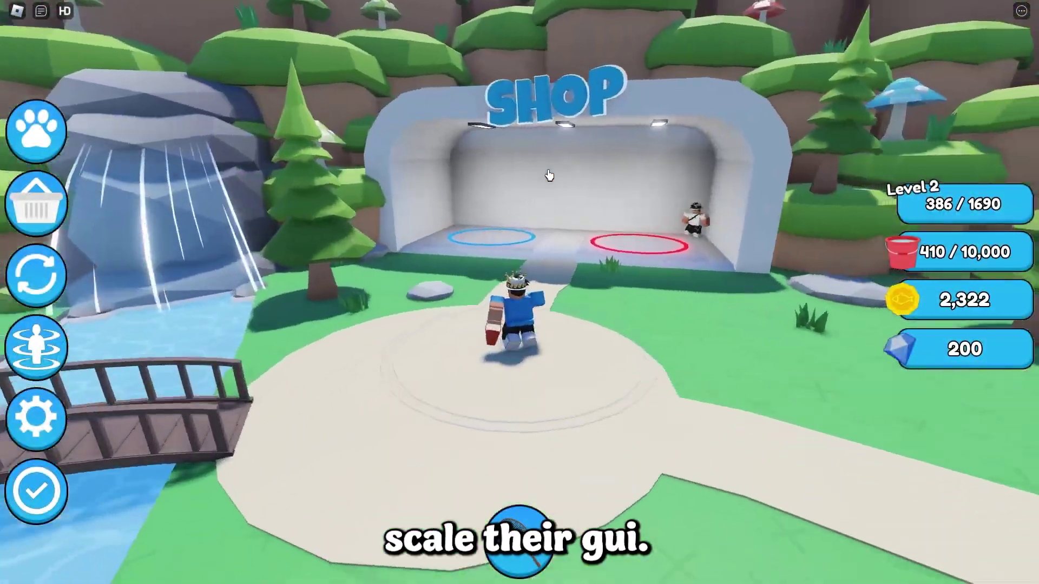
{"action": "key", "text": "w"}
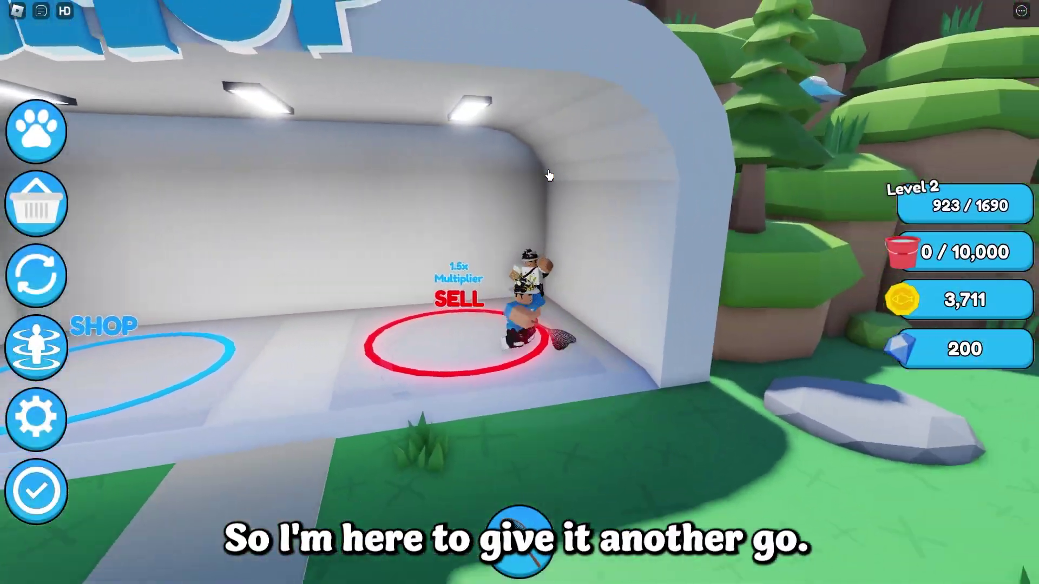
Leave the shop and catch more fish on the grass in front of the locked gate
{"action": "key", "text": "w"}
{"action": "right_click_drag", "start_coordinate": [549, 176], "coordinate": [549, 175]}
{"action": "key", "text": "w"}
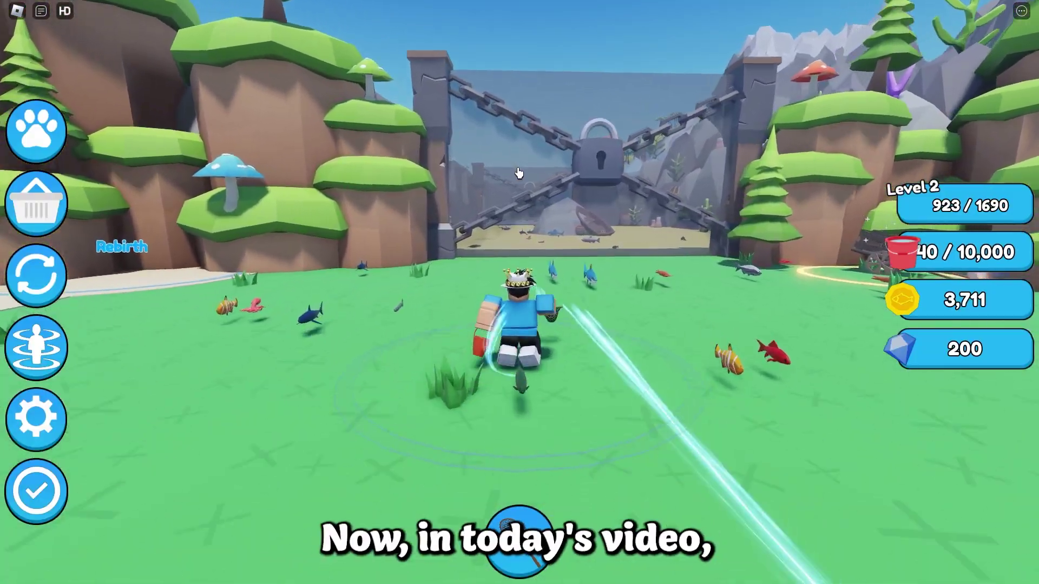
{"action": "key", "text": "w"}
{"action": "right_click_drag", "start_coordinate": [519, 173], "coordinate": [520, 173]}
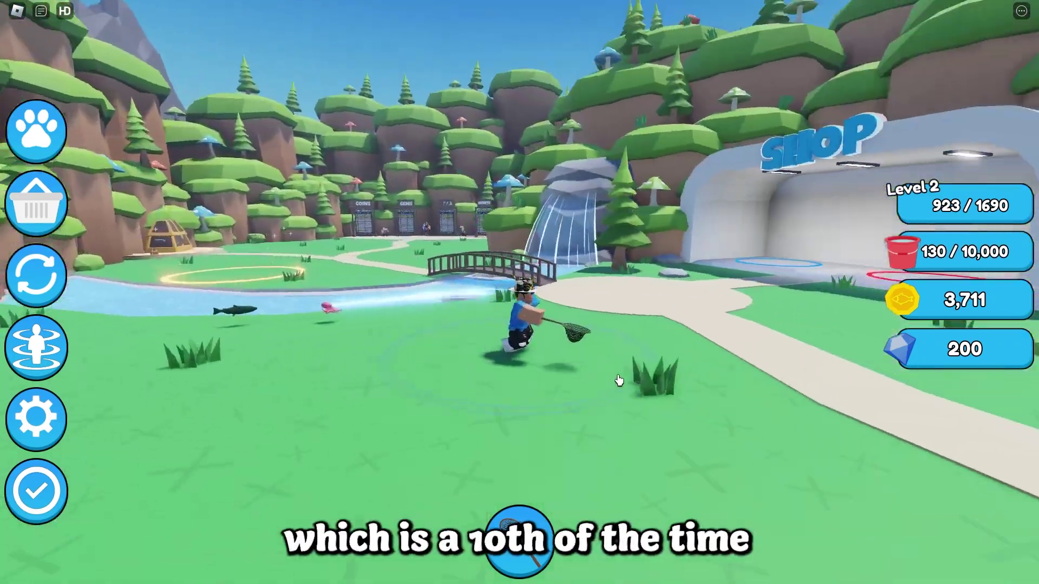
Cross the wooden bridge, claim the reward from the large golden chest and dismiss the reward message
{"action": "key", "text": "w"}
{"action": "key", "text": "w"}
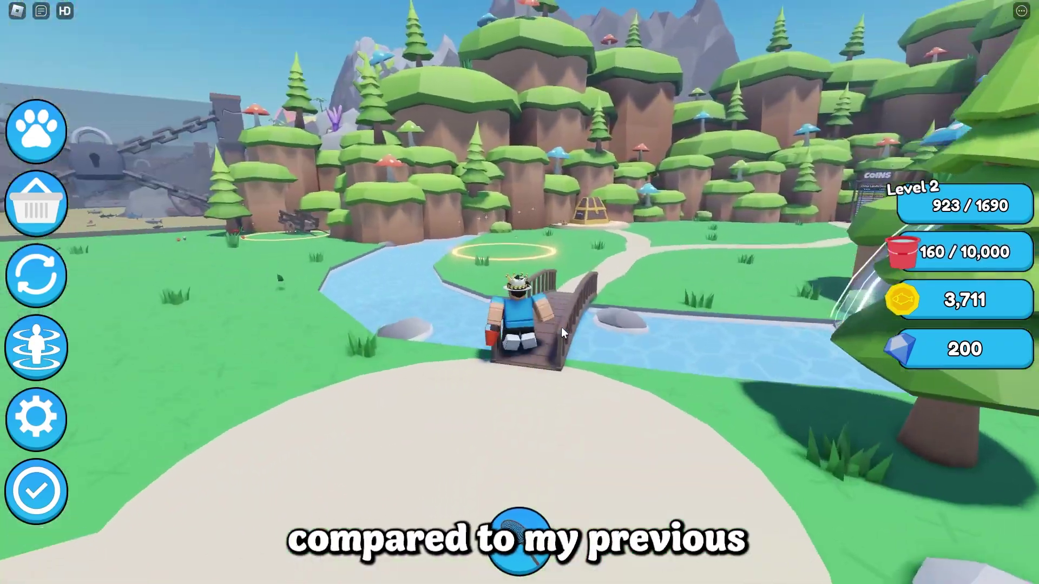
{"action": "key", "text": "w"}
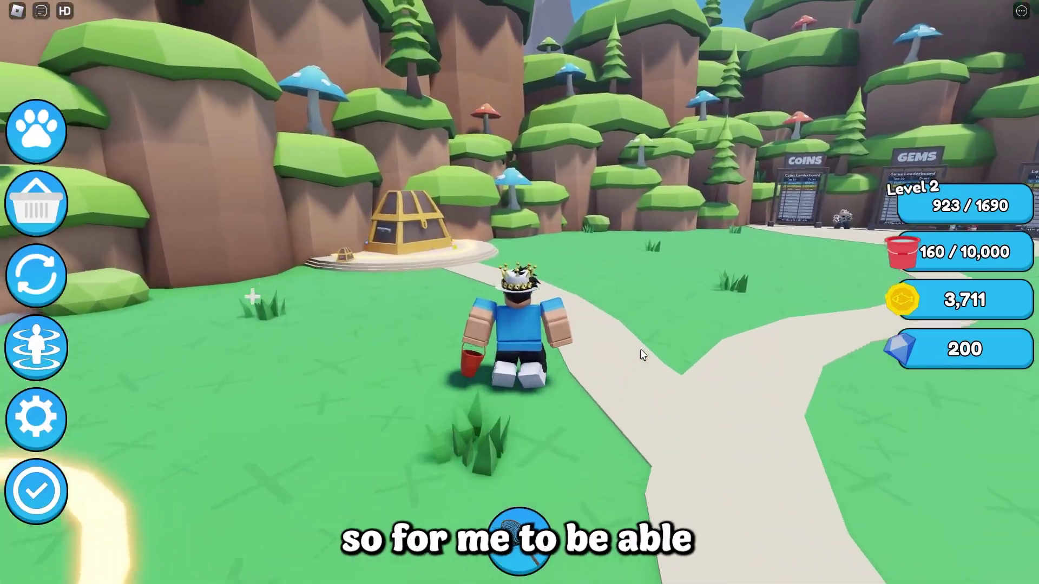
{"action": "key", "text": "w"}
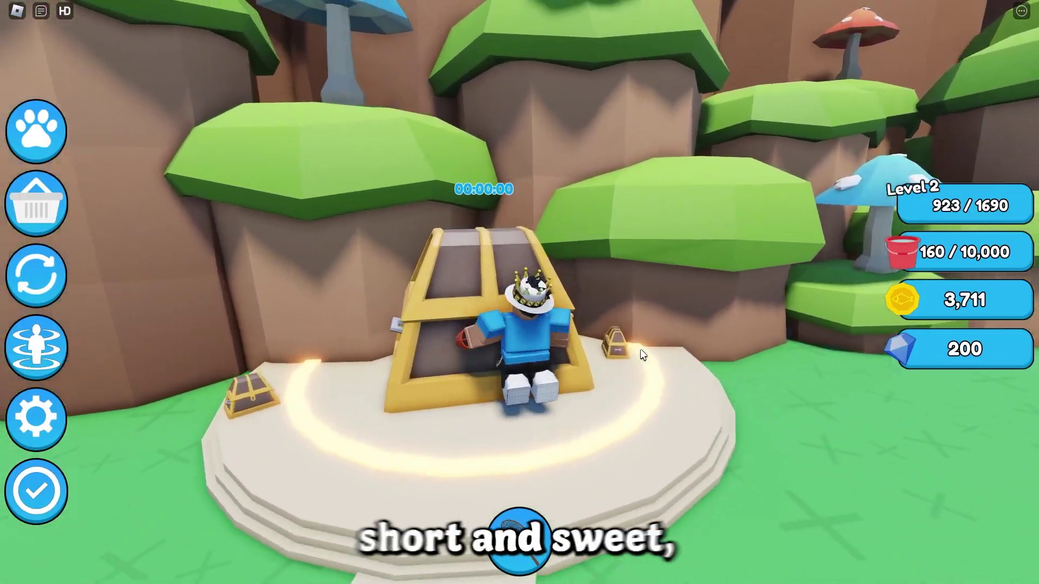
{"action": "key", "text": "s"}
{"action": "key", "text": "w"}
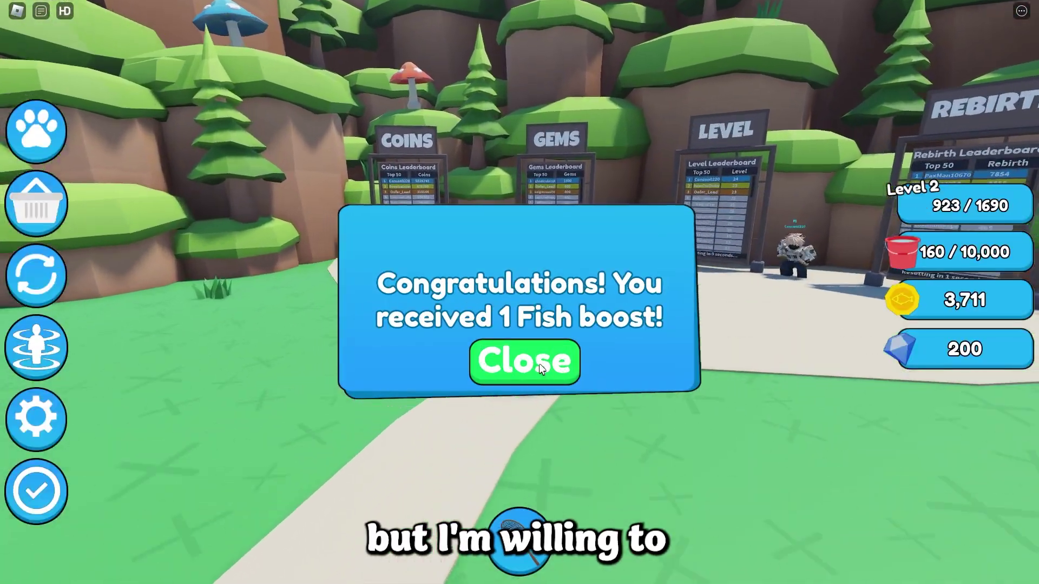
{"action": "left_click", "coordinate": [539, 363]}
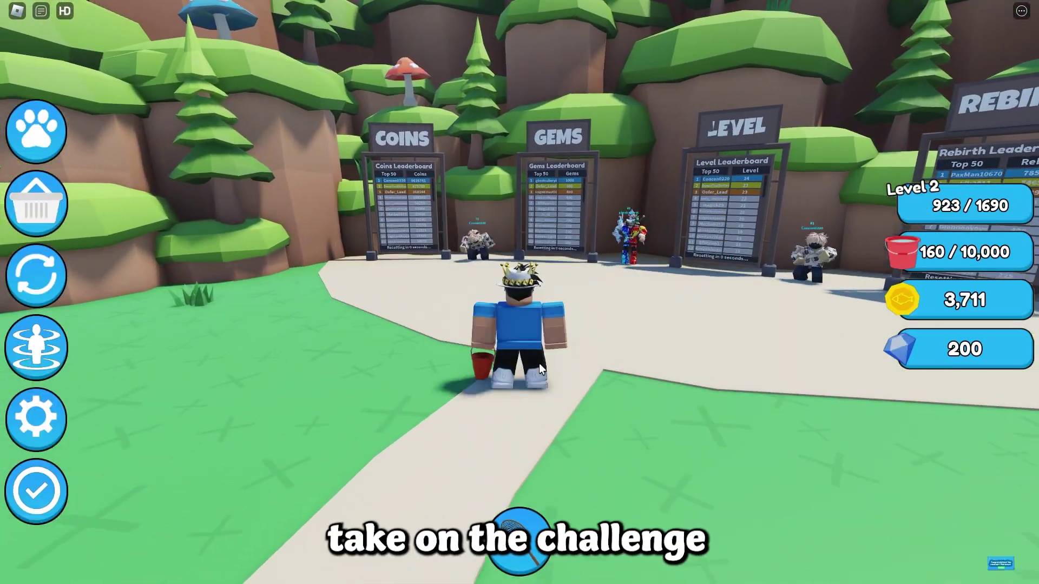
Examine the Coins, Gems, Level and Rebirth leaderboards by walking along the boards
{"action": "key", "text": "w"}
{"action": "key", "text": "d"}
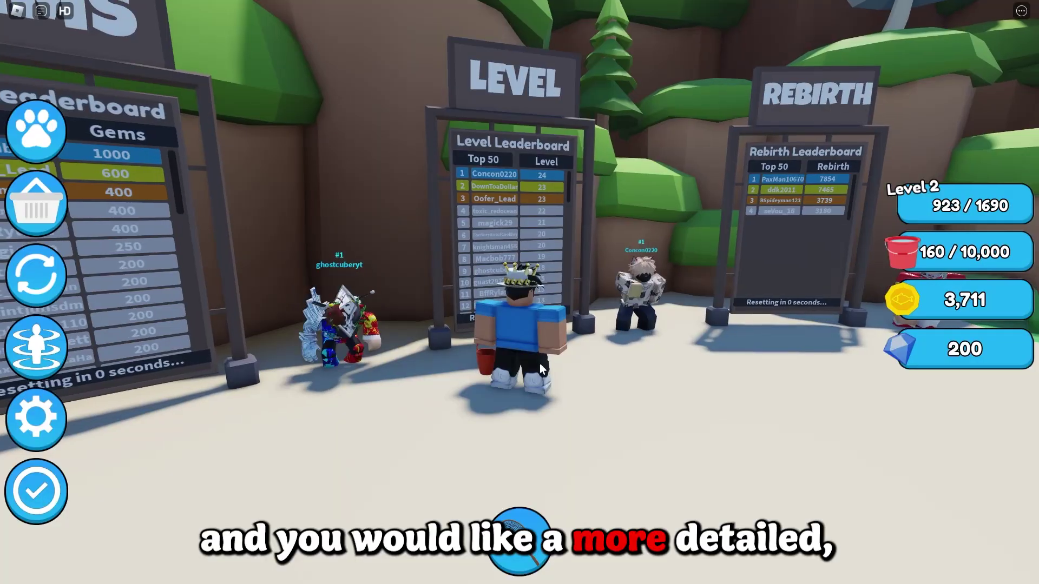
{"action": "key", "text": "d"}
{"action": "key", "text": "w"}
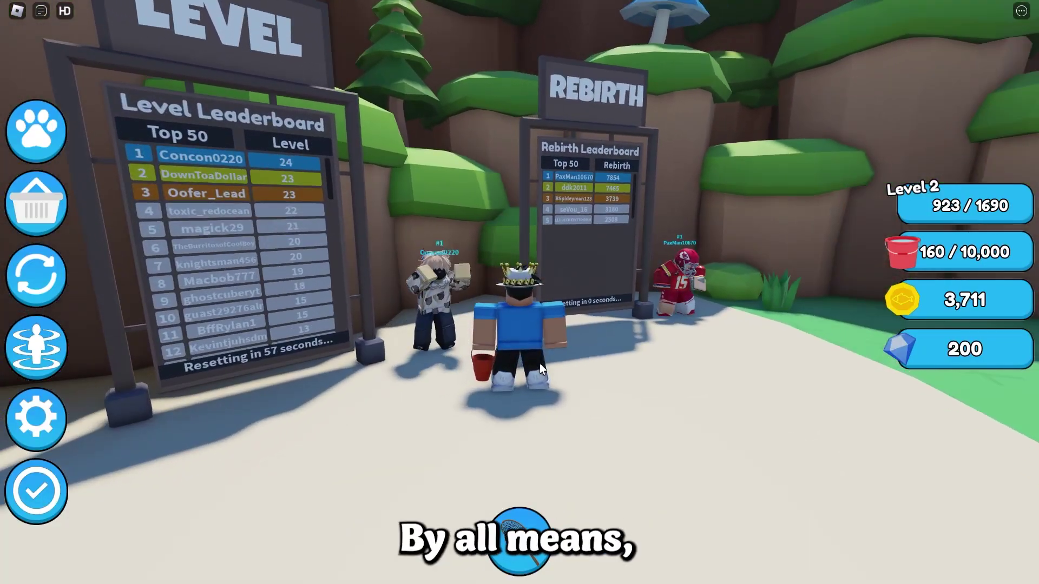
{"action": "key", "text": "a"}
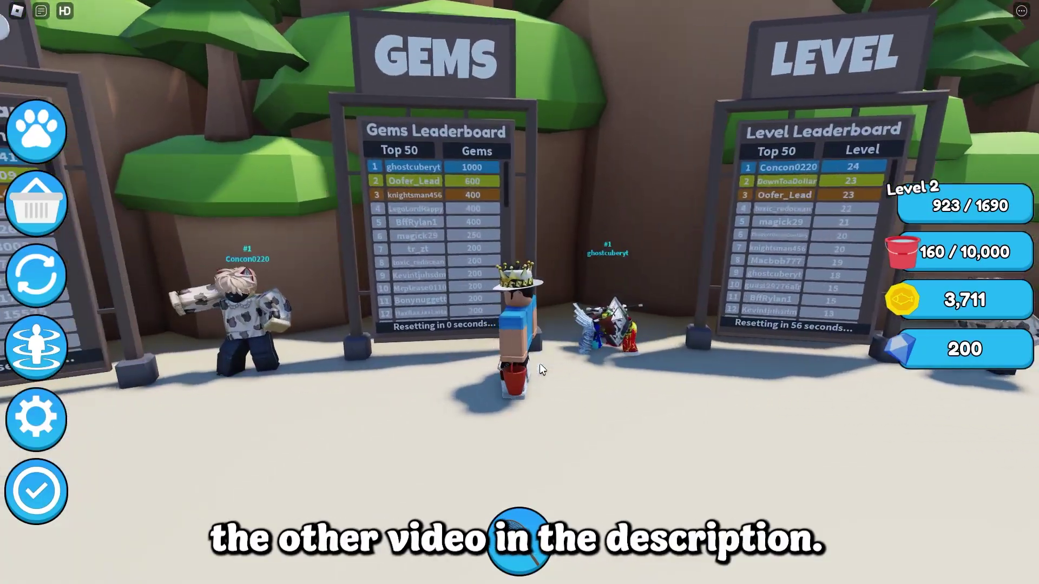
{"action": "key", "text": "a"}
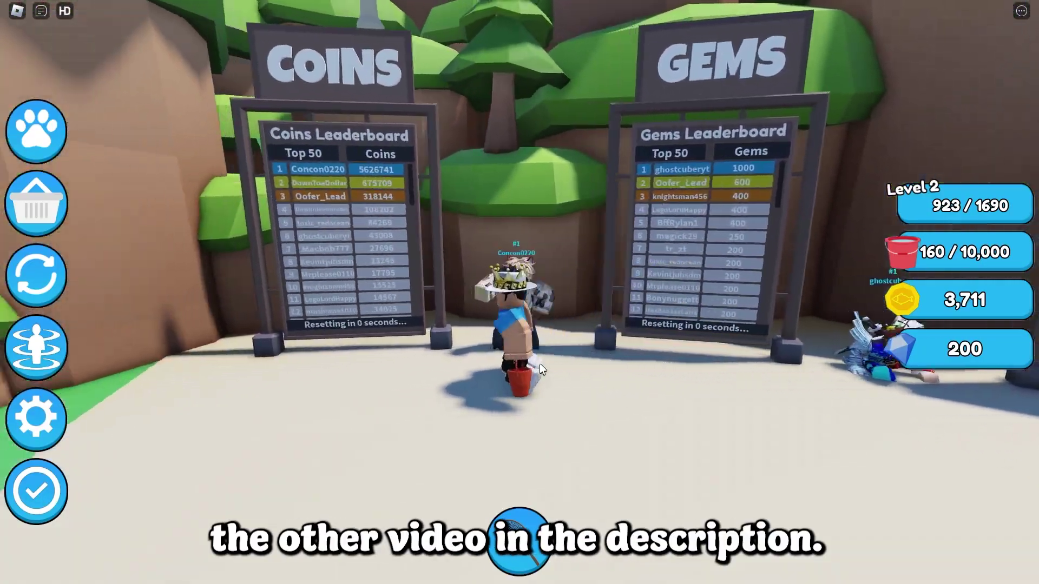
{"action": "key", "text": "d"}
{"action": "scroll", "coordinate": [541, 370], "scroll_direction": "down", "scroll_amount": 3}
{"action": "key", "text": "d"}
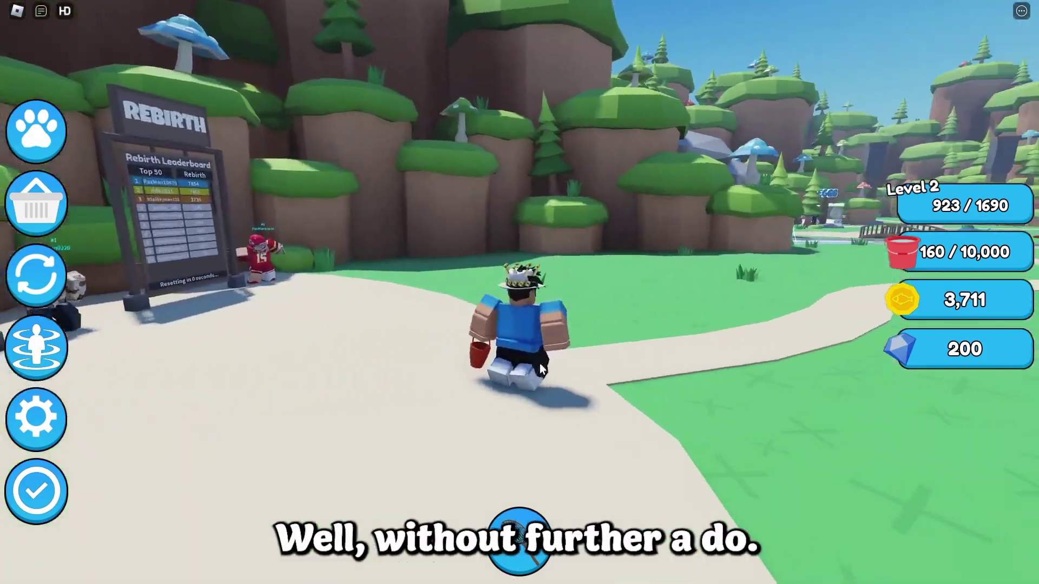
{"action": "key", "text": "w"}
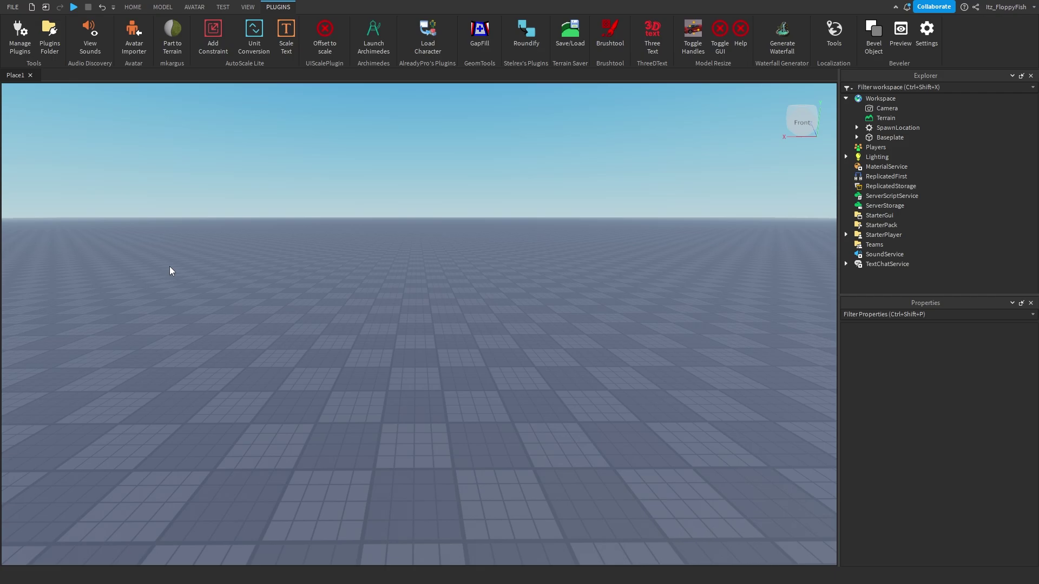
Switch to Roblox Studio and insert a ScreenGui into StarterGui
{"action": "left_click", "coordinate": [133, 7]}
{"action": "left_click", "coordinate": [892, 215]}
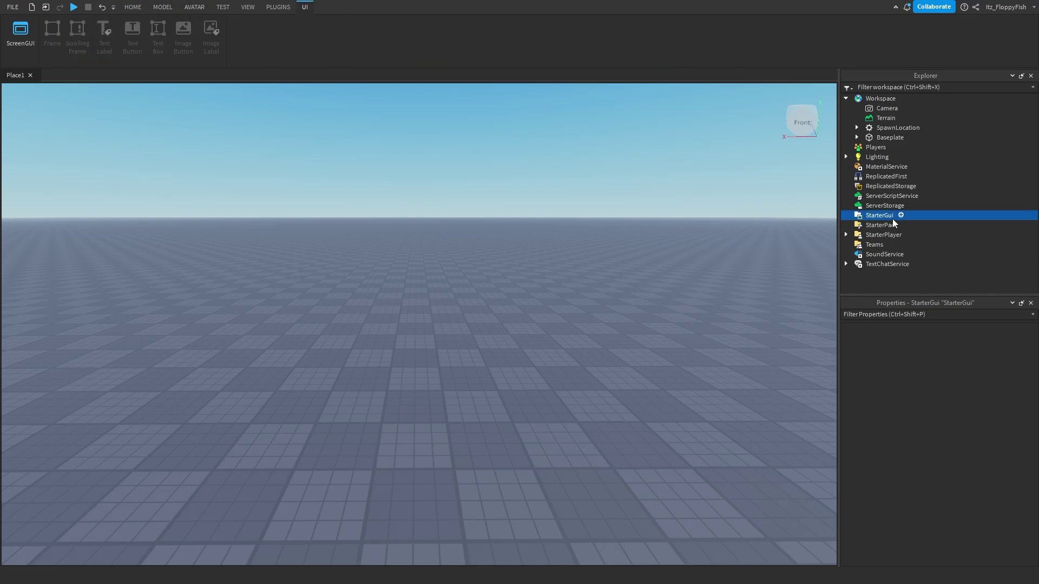
{"action": "left_click", "coordinate": [901, 216]}
{"action": "left_click", "coordinate": [897, 252]}
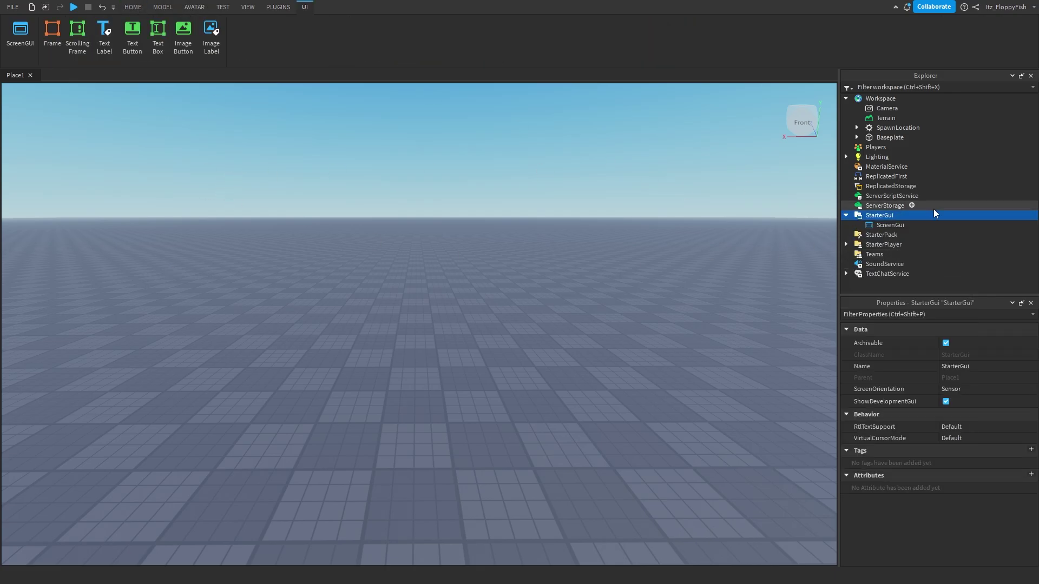
{"action": "left_click", "coordinate": [911, 225]}
{"action": "left_click", "coordinate": [872, 278]}
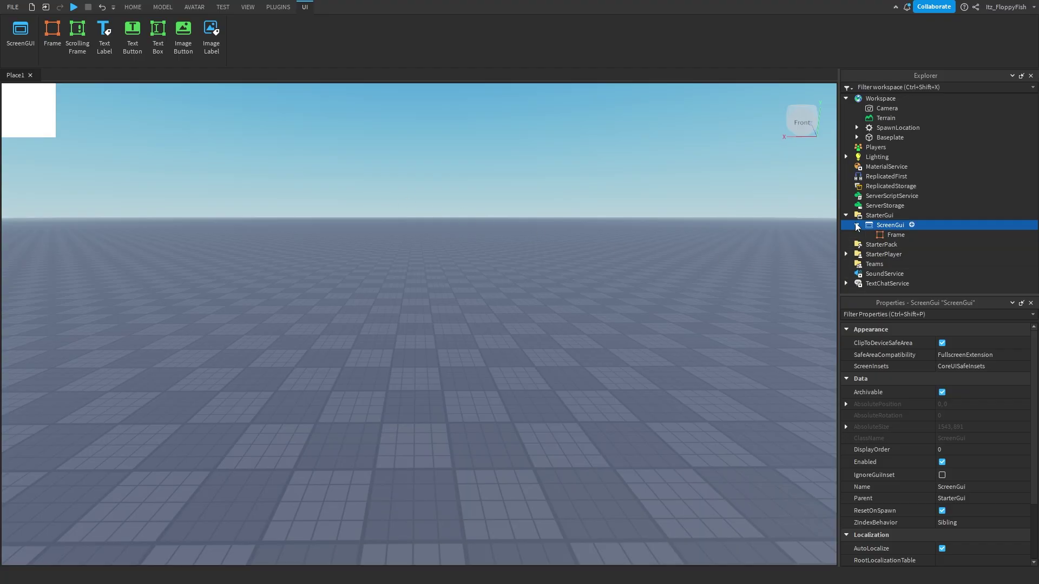
{"action": "left_click", "coordinate": [893, 235]}
{"action": "key", "text": "Delete"}
Add a TextButton to the ScreenGui and place it about 46 px from the viewport's left edge and 420 px from its top
{"action": "left_click", "coordinate": [898, 225]}
{"action": "left_click", "coordinate": [911, 225]}
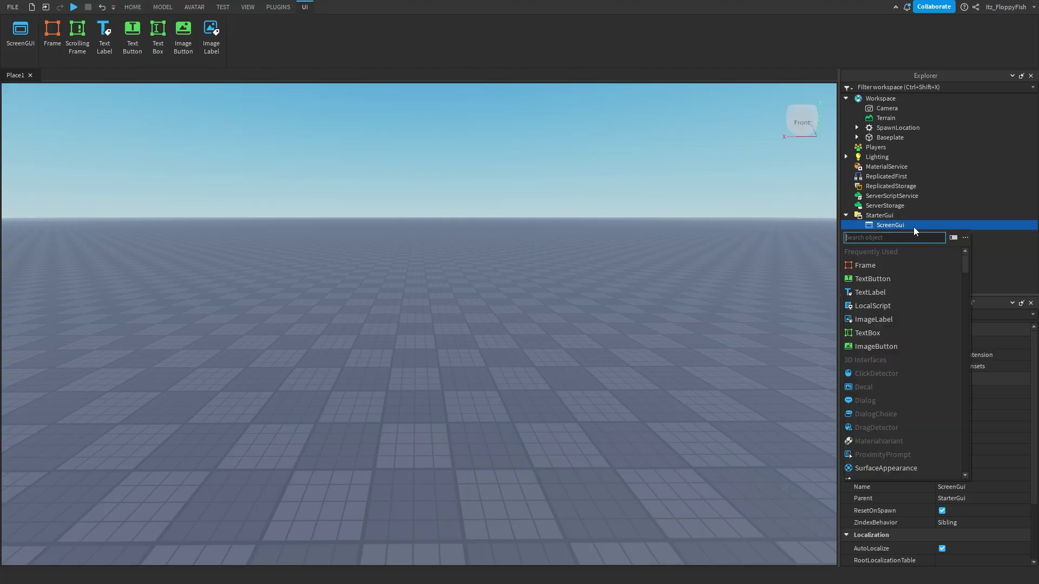
{"action": "left_click", "coordinate": [893, 283]}
{"action": "left_click_drag", "start_coordinate": [95, 101], "coordinate": [126, 306]}
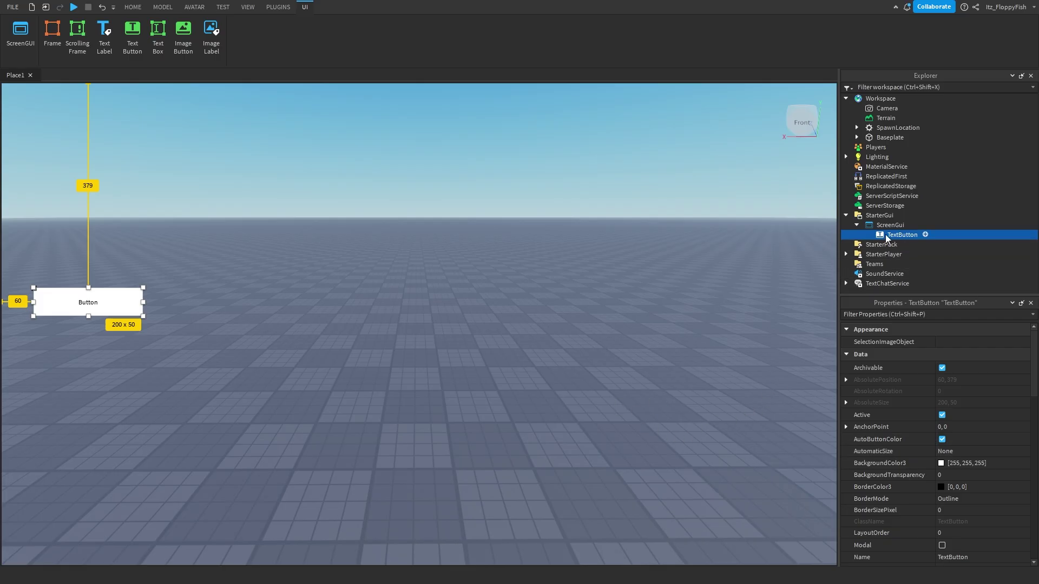
{"action": "left_click_drag", "start_coordinate": [129, 312], "coordinate": [122, 335]}
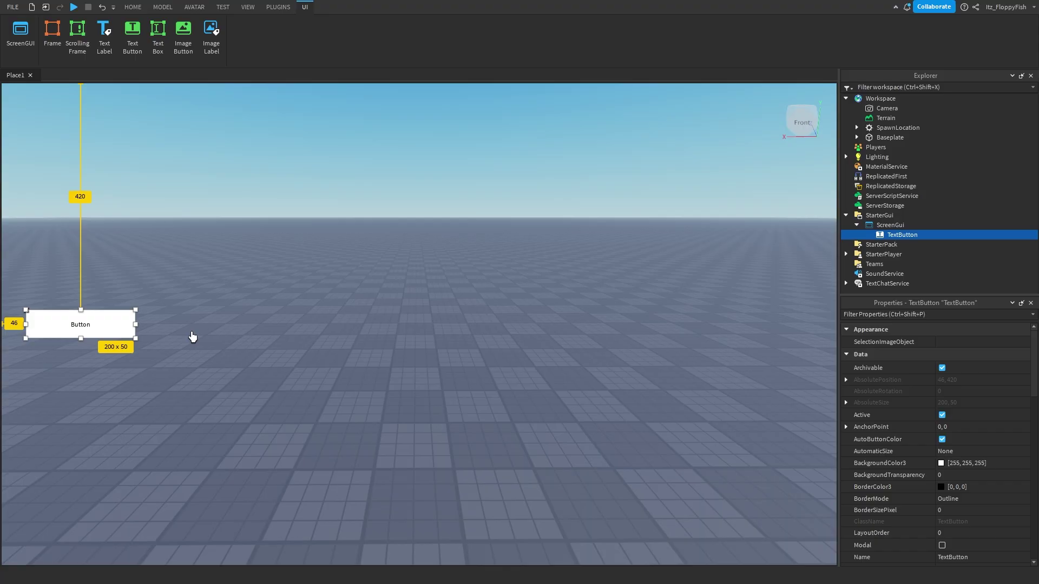
Set the TextButton's AnchorPoint to 0.5, 0.5 and reposition it about 41 px from the left edge and 420 px from the top
{"action": "left_click", "coordinate": [955, 427]}
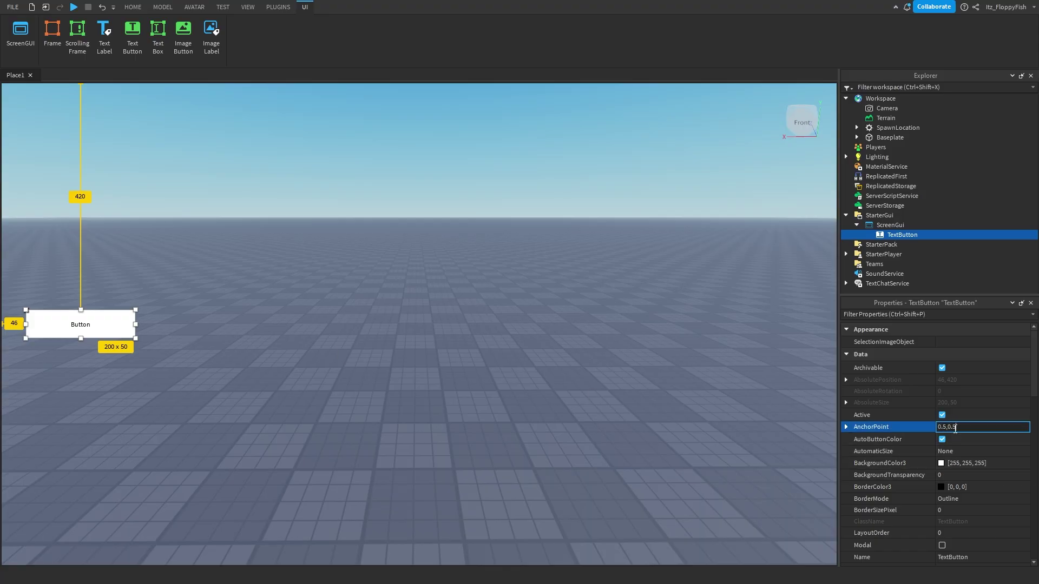
{"action": "key", "text": "Return"}
{"action": "left_click_drag", "start_coordinate": [69, 318], "coordinate": [109, 326]}
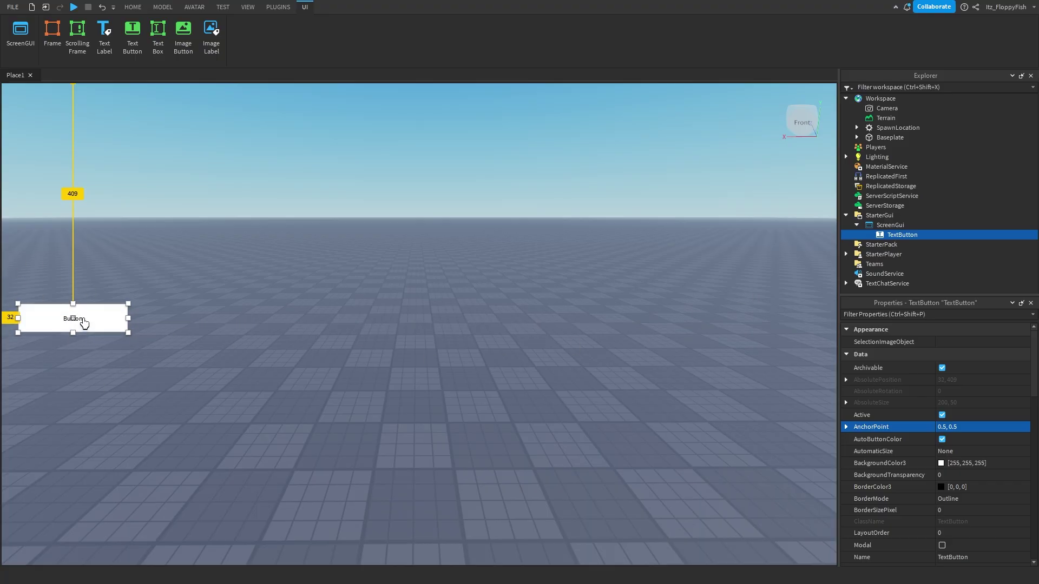
{"action": "left_click_drag", "start_coordinate": [77, 325], "coordinate": [88, 332]}
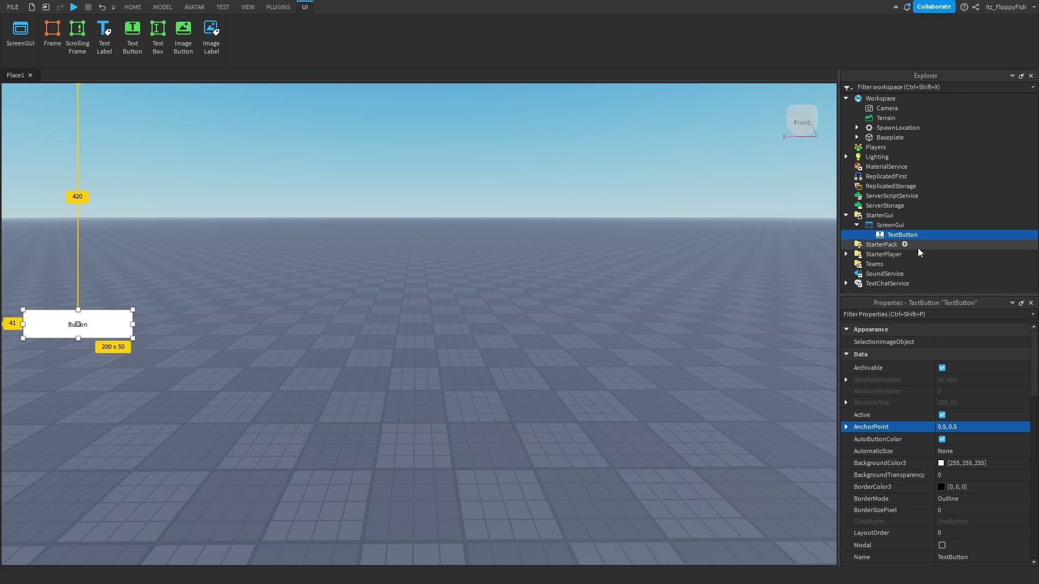
Convert the TextButton's size and position to Scale with the AutoScale Lite plugin and add its constraint to the button
{"action": "left_click", "coordinate": [278, 8]}
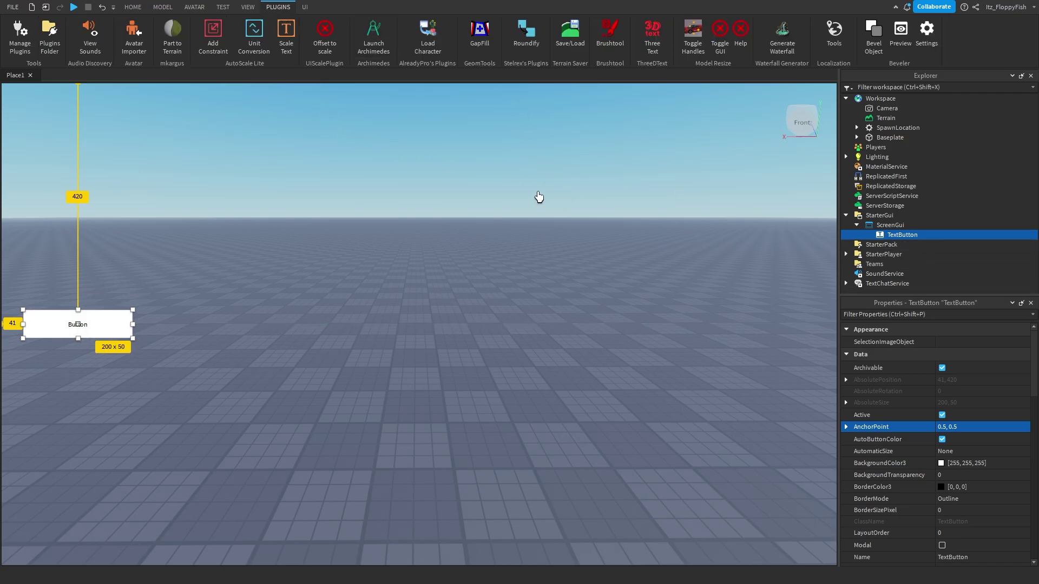
{"action": "left_click", "coordinate": [253, 38]}
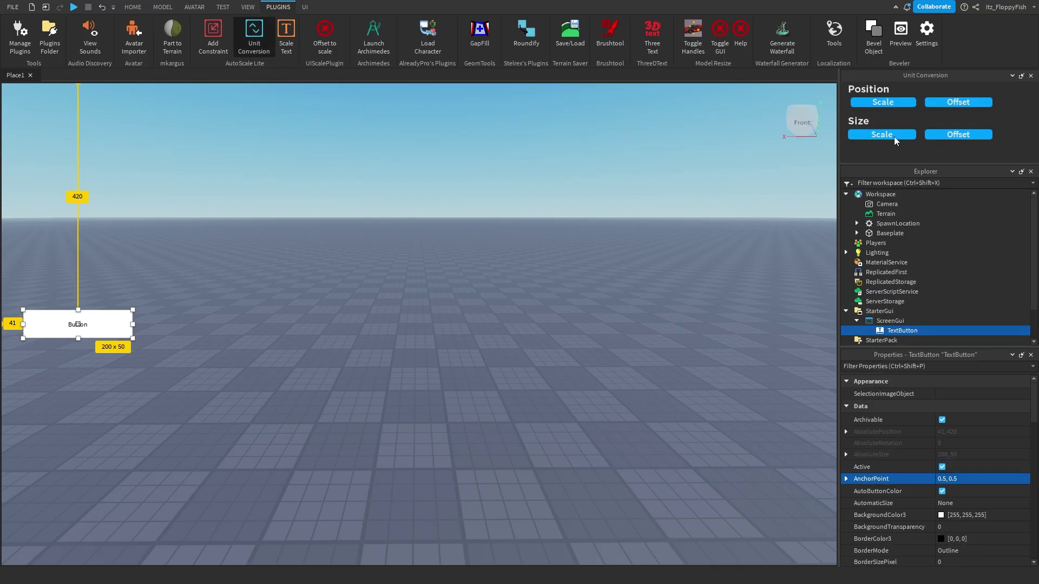
{"action": "left_click", "coordinate": [894, 137]}
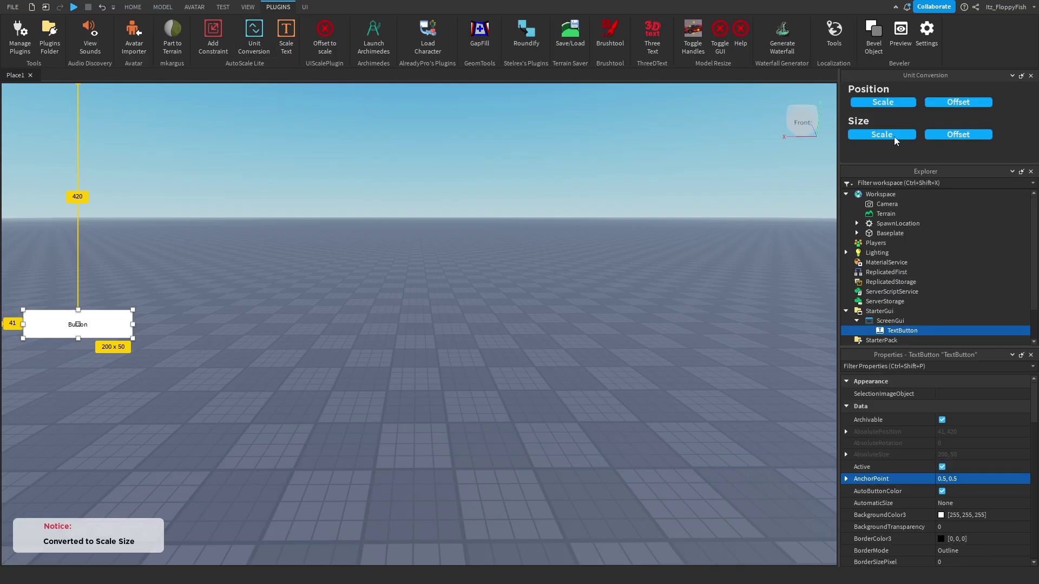
{"action": "left_click", "coordinate": [878, 102]}
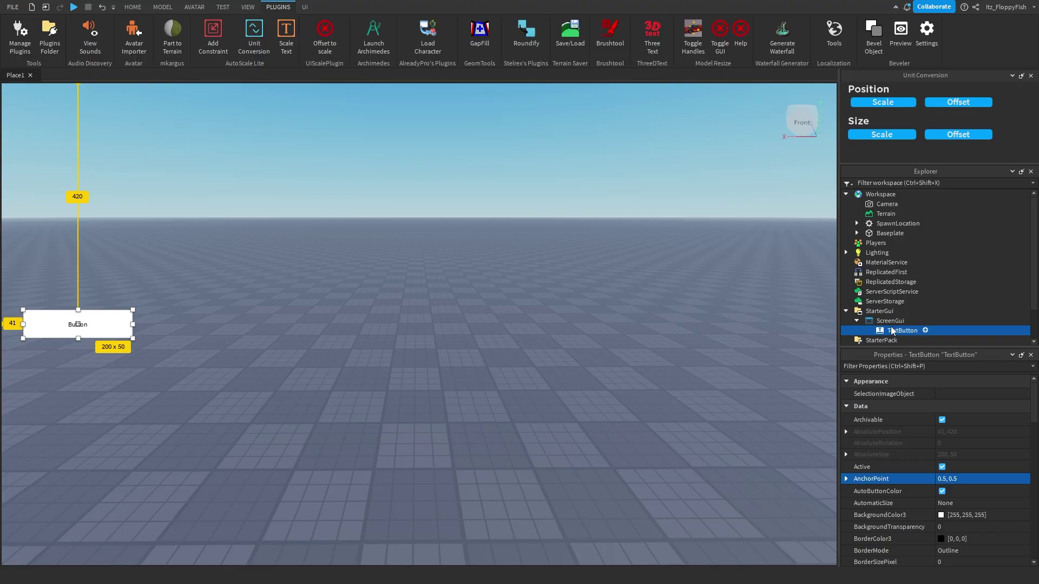
{"action": "left_click", "coordinate": [221, 51]}
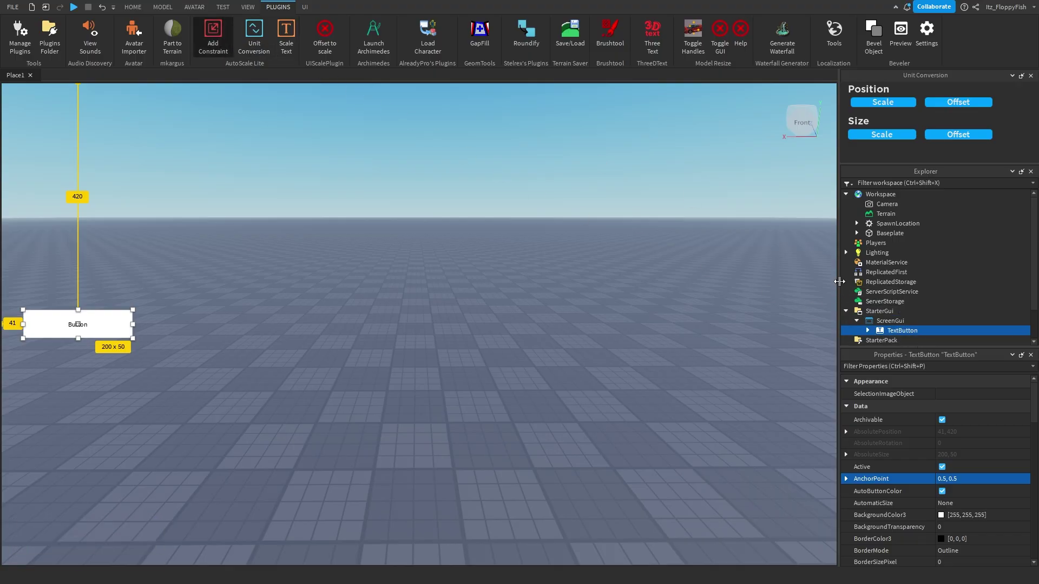
Widen the side panels and enable TextScaled for the TextButton
{"action": "left_click_drag", "start_coordinate": [839, 284], "coordinate": [654, 318]}
{"action": "scroll", "coordinate": [805, 476], "scroll_direction": "down", "scroll_amount": 10}
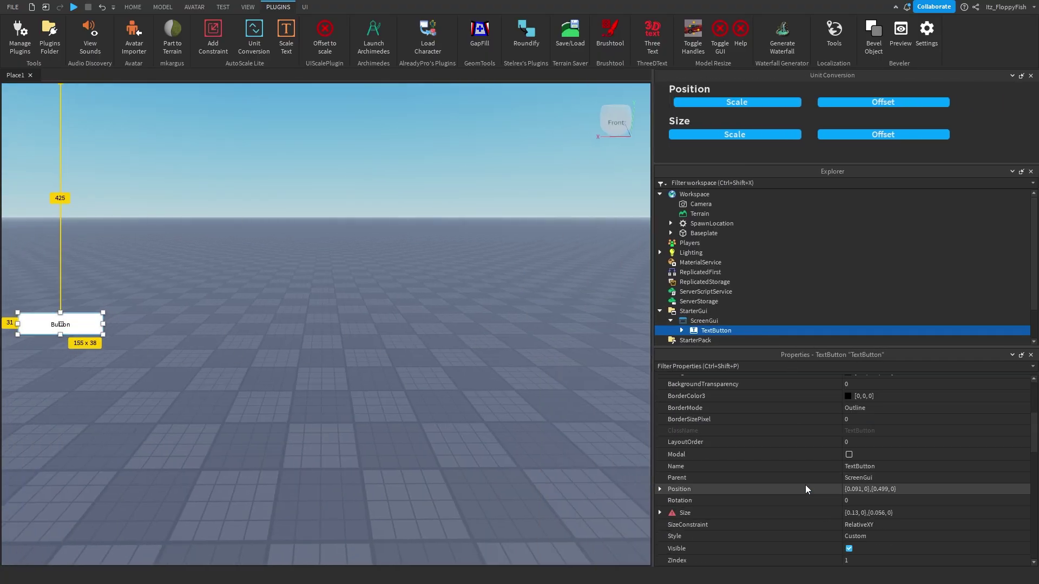
{"action": "scroll", "coordinate": [819, 456], "scroll_direction": "down", "scroll_amount": 10}
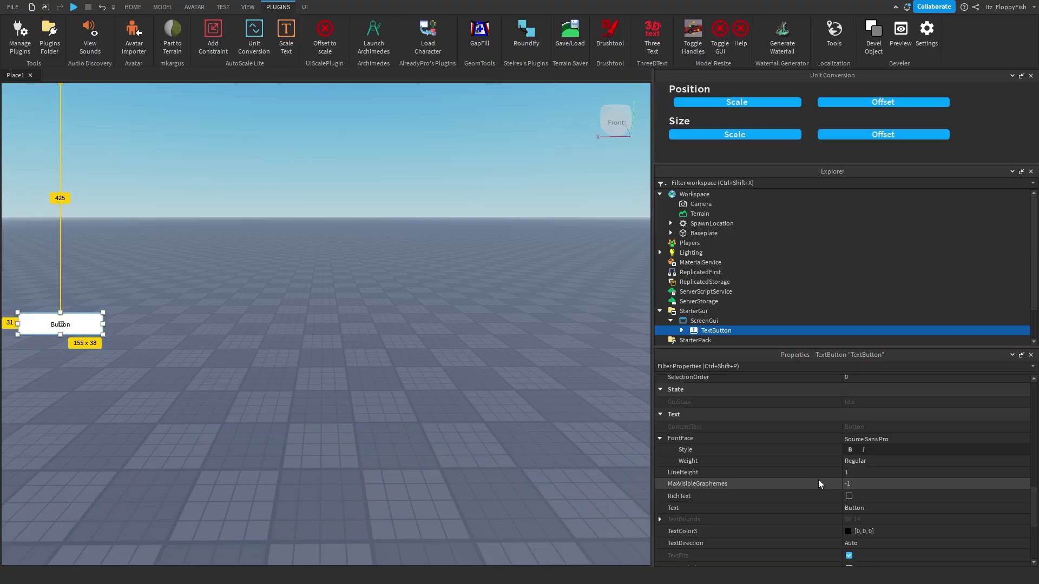
{"action": "left_click", "coordinate": [849, 497]}
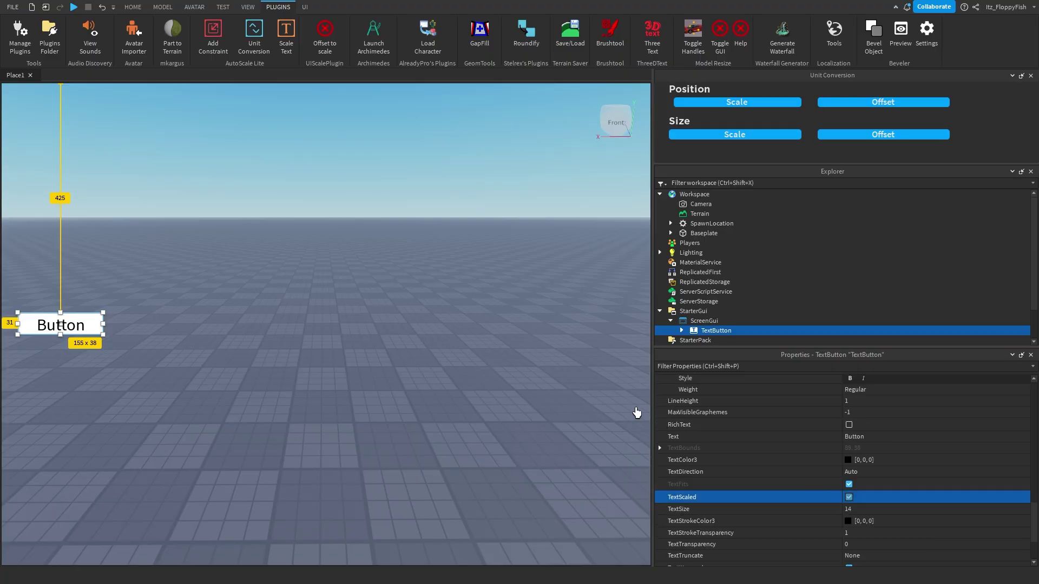
{"action": "left_click_drag", "start_coordinate": [651, 404], "coordinate": [656, 325]}
Preview the button in the device emulator, using the iPhone 4S as the emulated device
{"action": "left_click", "coordinate": [224, 8]}
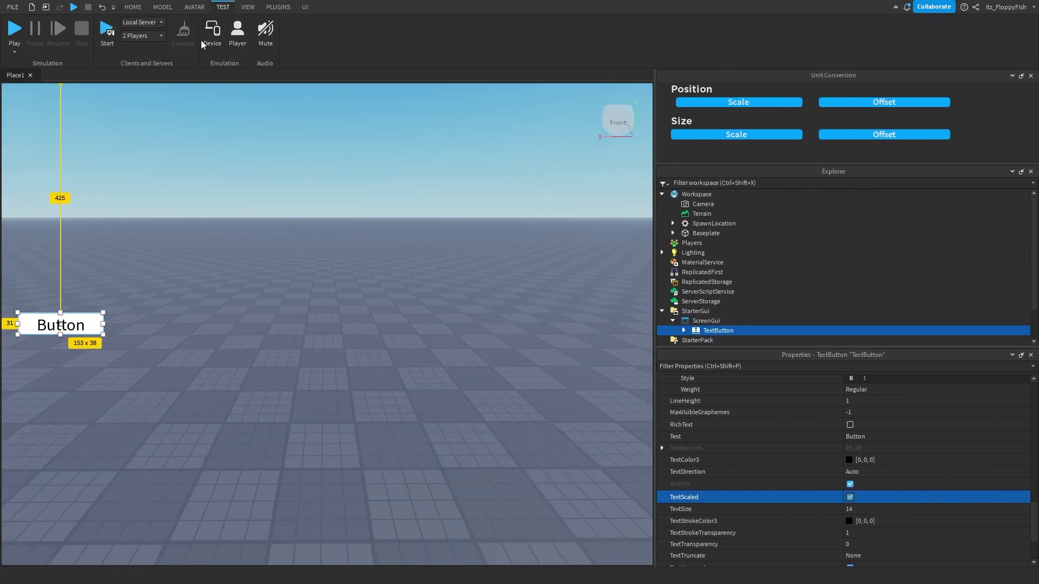
{"action": "left_click", "coordinate": [212, 33]}
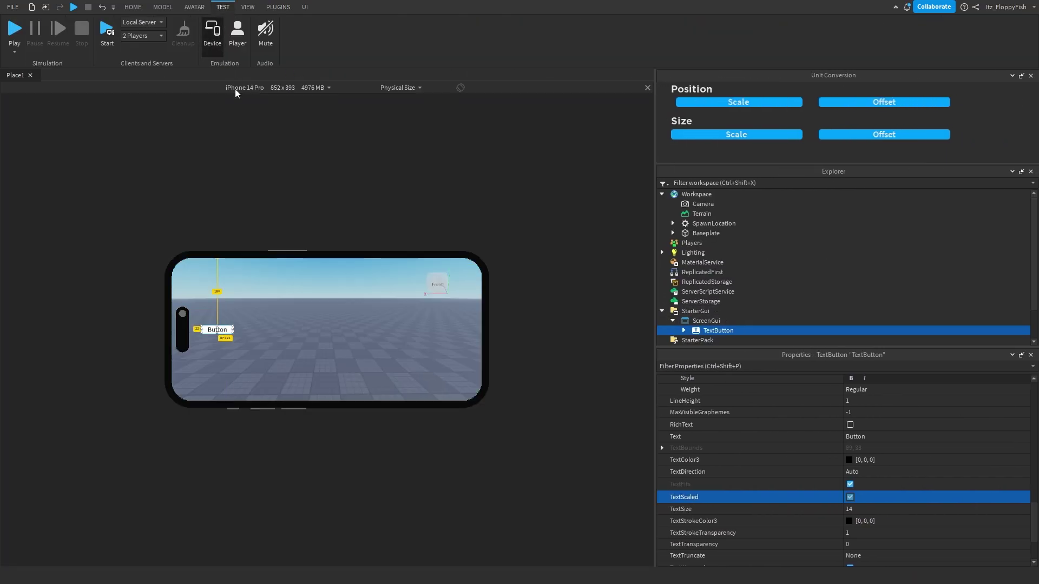
{"action": "left_click", "coordinate": [277, 89]}
{"action": "scroll", "coordinate": [273, 108], "scroll_direction": "up", "scroll_amount": 2}
{"action": "left_click", "coordinate": [260, 115]}
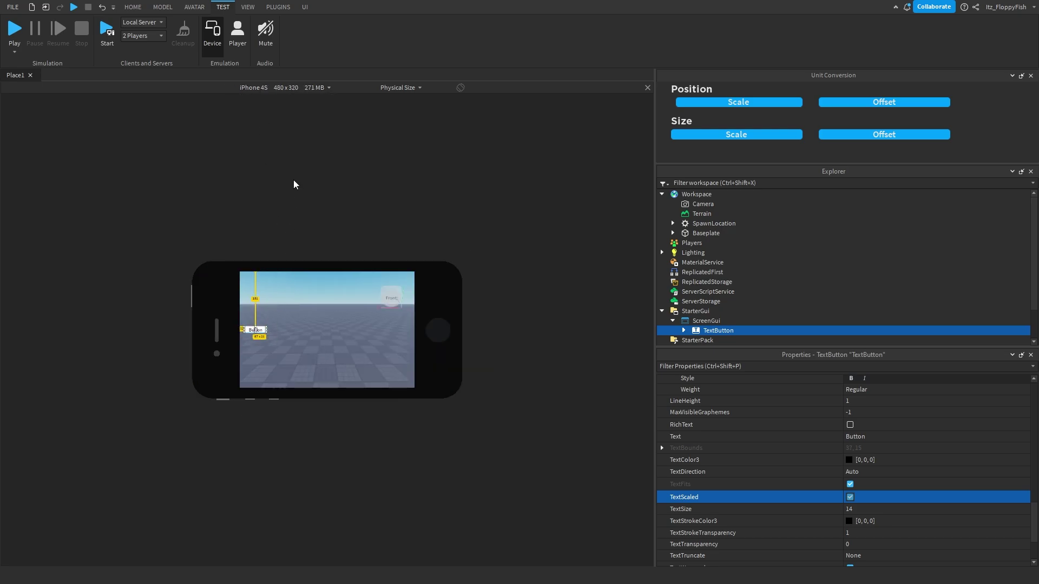
Preview the button on the Samsung Tab A (2019, 10.1) in the device emulator, and exit the emulation
{"action": "left_click", "coordinate": [295, 94]}
{"action": "left_click", "coordinate": [245, 375]}
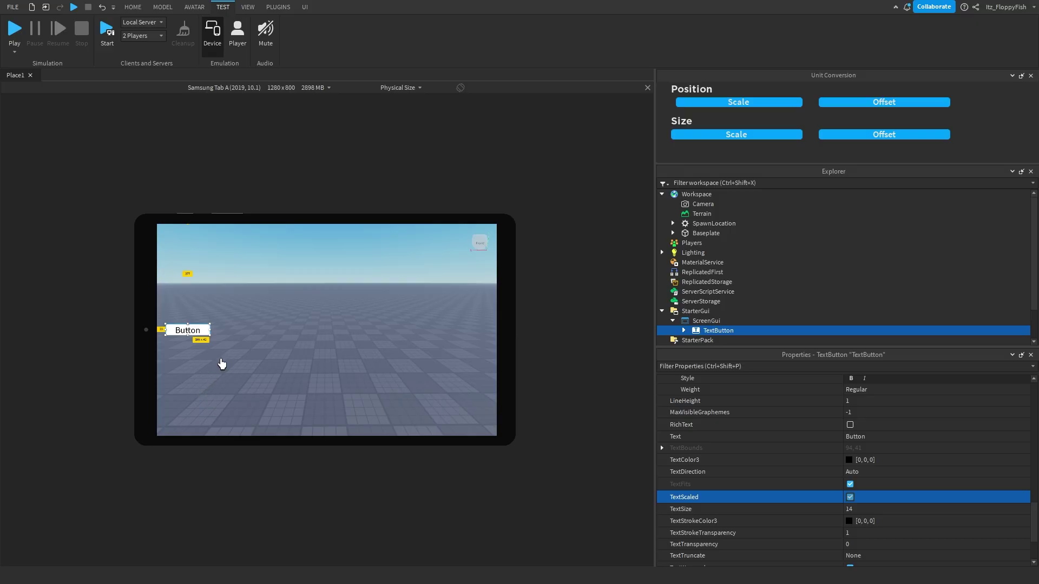
{"action": "left_click", "coordinate": [212, 33]}
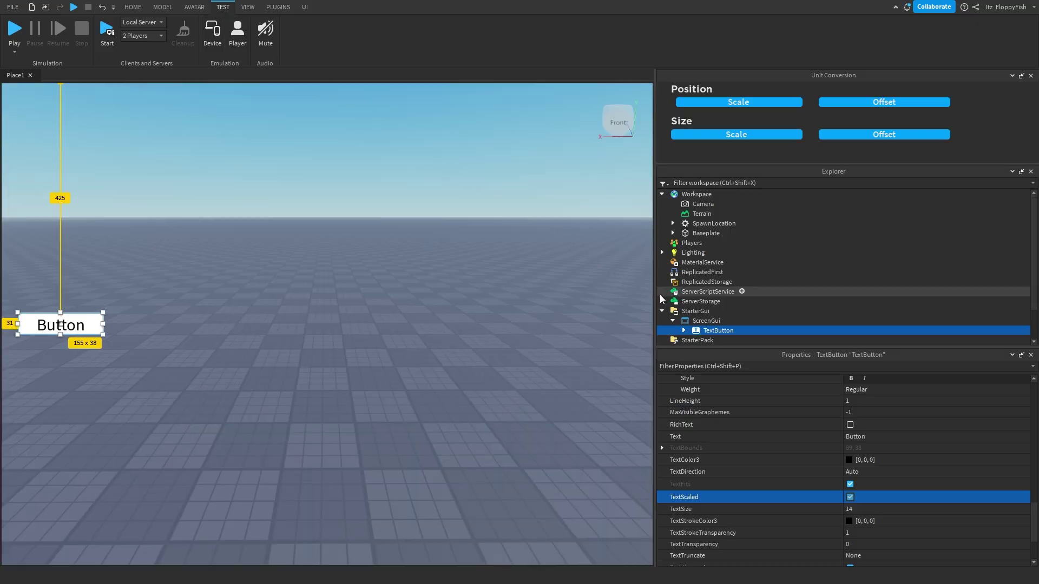
Delete the TextButton from the ScreenGui and narrow the side panels to enlarge the viewport
{"action": "left_click", "coordinate": [715, 331]}
{"action": "key", "text": "Delete"}
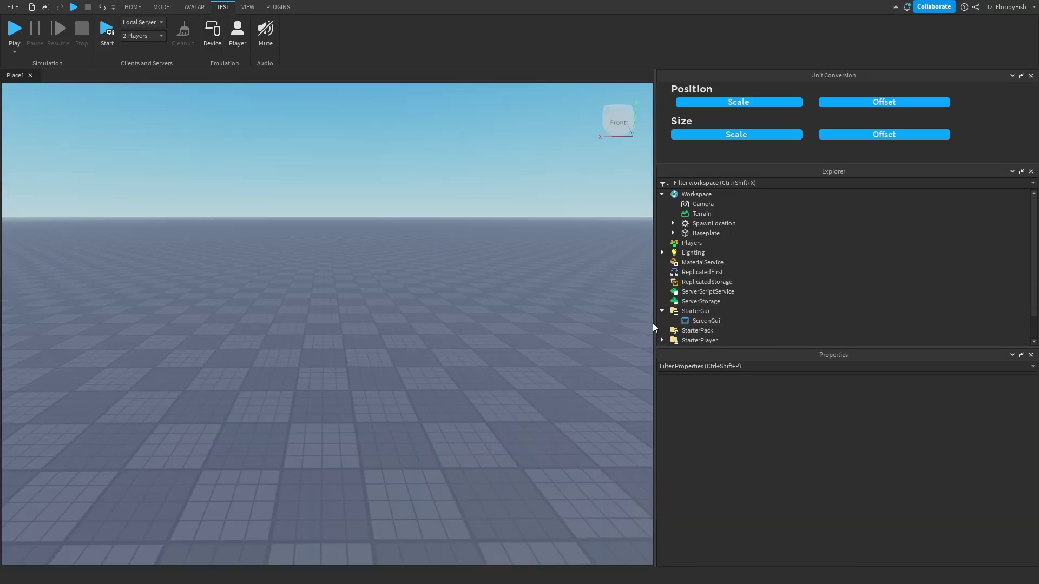
{"action": "left_click_drag", "start_coordinate": [656, 322], "coordinate": [757, 322]}
Add a Frame to the ScreenGui, enlarge it to about 567 x 480 px and place it in the middle of the screen
{"action": "left_click", "coordinate": [827, 320]}
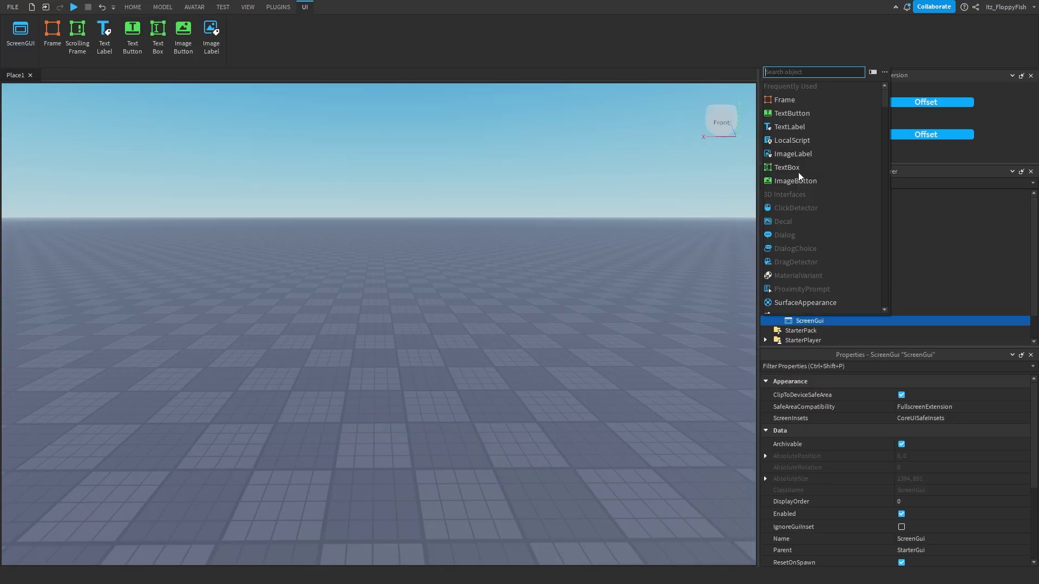
{"action": "left_click", "coordinate": [794, 86]}
{"action": "left_click_drag", "start_coordinate": [57, 133], "coordinate": [528, 526]}
{"action": "left_click_drag", "start_coordinate": [354, 413], "coordinate": [367, 349]}
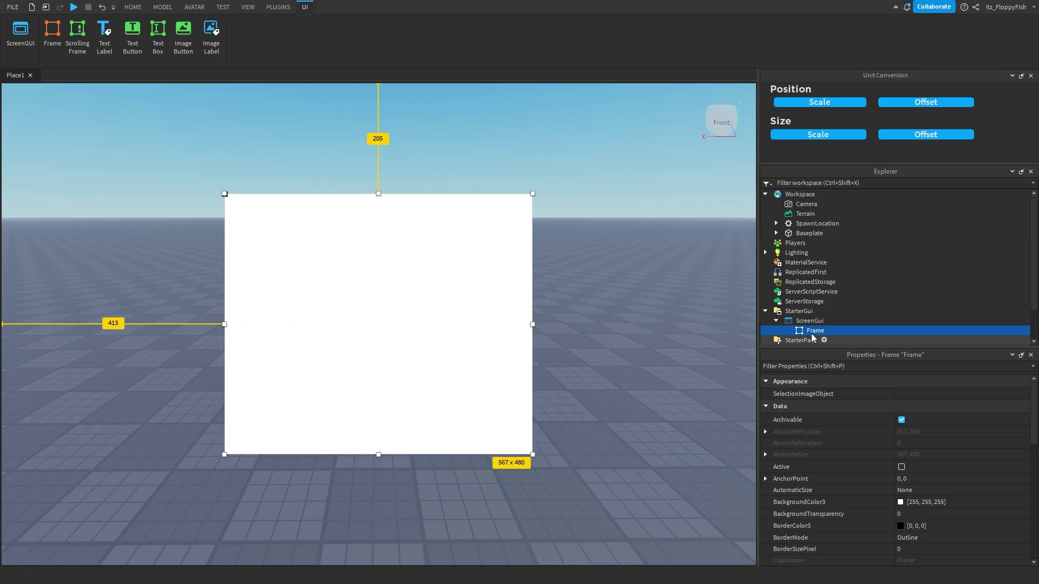
Add a TextButton inside the Frame and place it near the Frame's upper-left corner, about 37 px from its top
{"action": "left_click", "coordinate": [833, 330]}
{"action": "left_click", "coordinate": [804, 122]}
{"action": "left_click", "coordinate": [313, 206]}
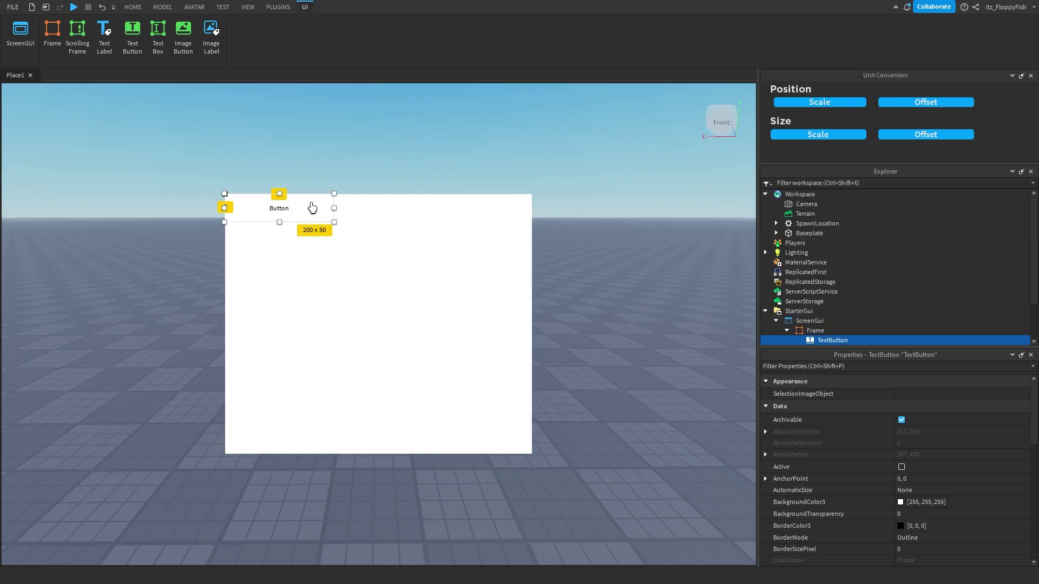
{"action": "left_click_drag", "start_coordinate": [313, 207], "coordinate": [319, 226]}
Set the button's BackgroundColor3 to green (85, 255, 0) and place a duplicate about 27 px from the Frame's right edge
{"action": "left_click", "coordinate": [909, 516]}
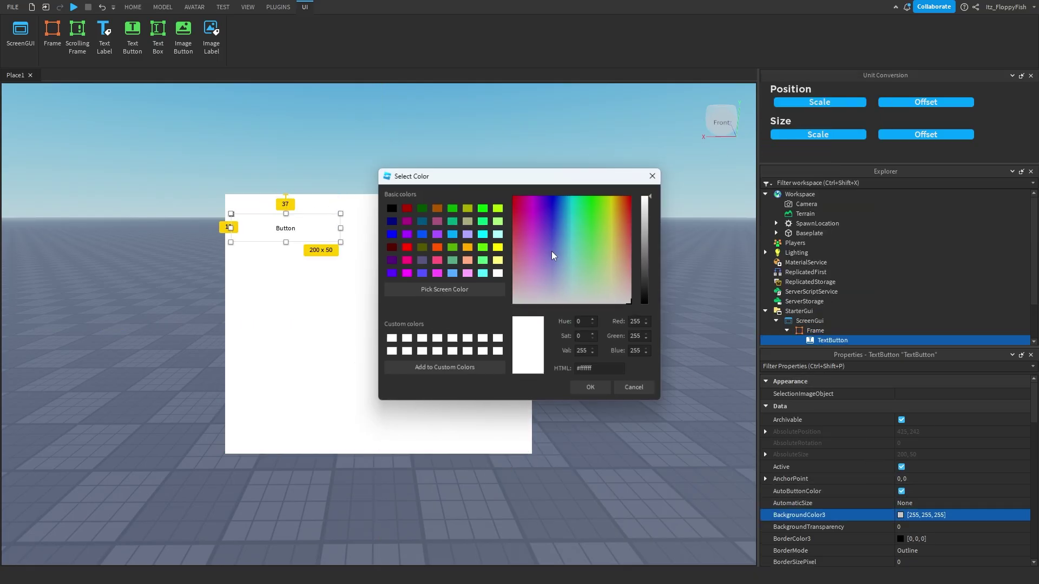
{"action": "left_click", "coordinate": [483, 249]}
{"action": "left_click", "coordinate": [597, 388]}
{"action": "key", "text": "ctrl+d"}
{"action": "left_click_drag", "start_coordinate": [325, 227], "coordinate": [451, 228]}
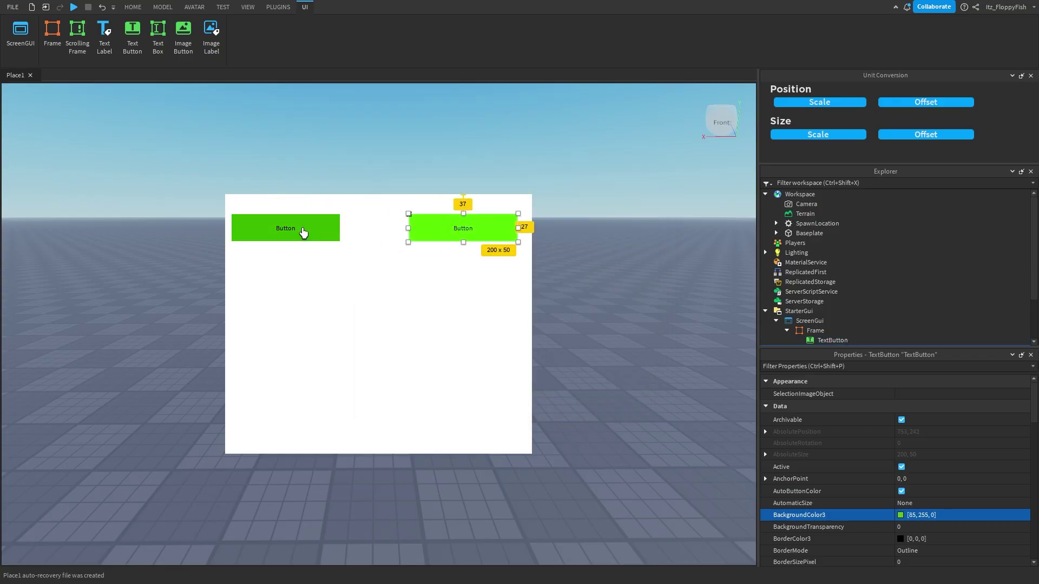
Duplicate both green buttons together and place the copies as a second row about 139 px below the Frame's top
{"action": "left_click", "coordinate": [302, 231]}
{"action": "left_click", "coordinate": [454, 232], "text": "ctrl"}
{"action": "left_click", "coordinate": [383, 253]}
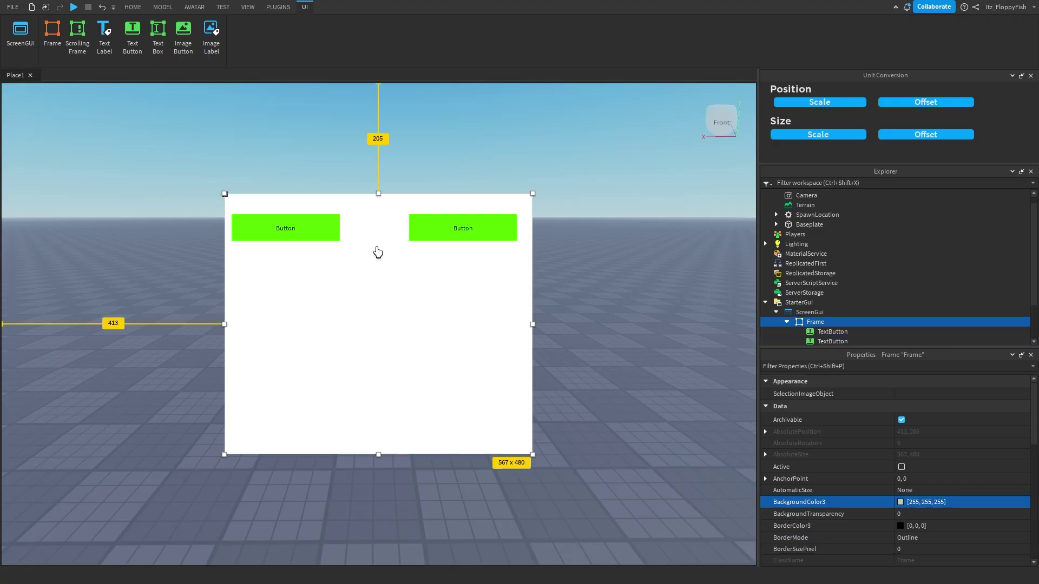
{"action": "left_click", "coordinate": [323, 232]}
{"action": "left_click", "coordinate": [483, 235]}
{"action": "left_click", "coordinate": [333, 238], "text": "shift"}
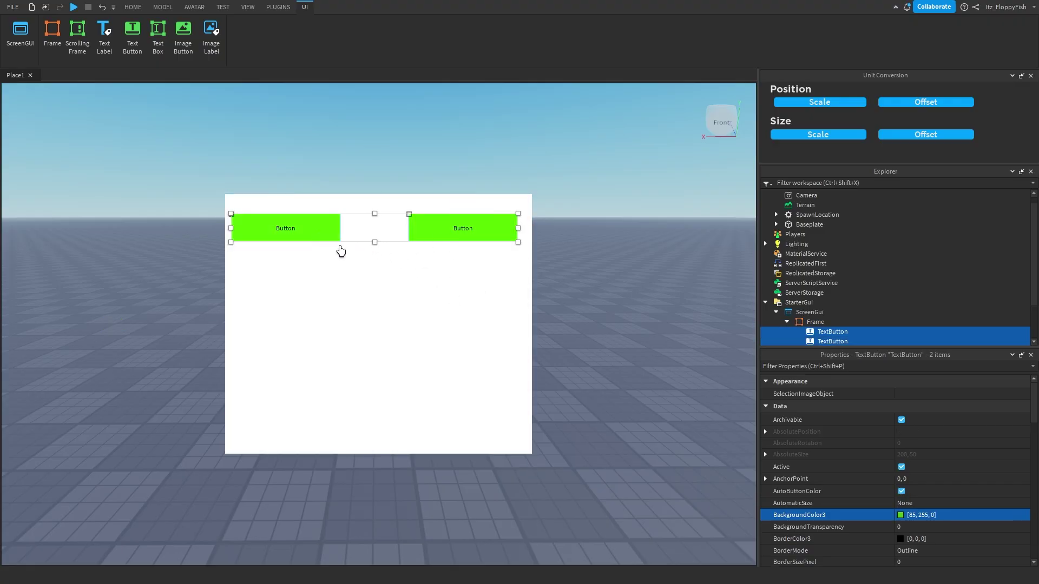
{"action": "key", "text": "ctrl+d"}
{"action": "left_click_drag", "start_coordinate": [317, 229], "coordinate": [324, 285]}
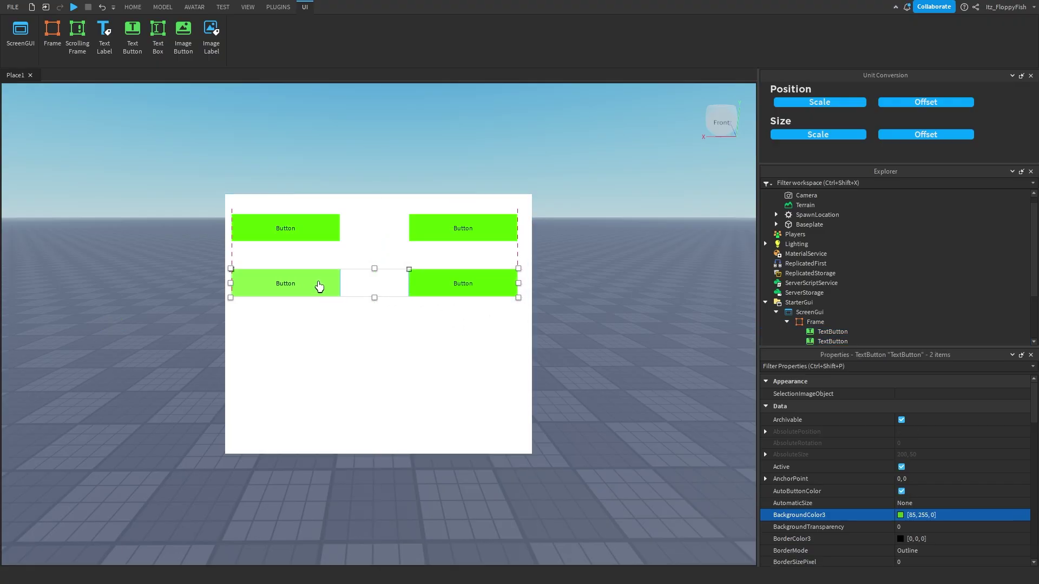
{"action": "left_click", "coordinate": [331, 236]}
{"action": "left_click", "coordinate": [315, 289], "text": "shift"}
{"action": "left_click", "coordinate": [466, 284], "text": "shift"}
{"action": "left_click", "coordinate": [475, 228], "text": "shift"}
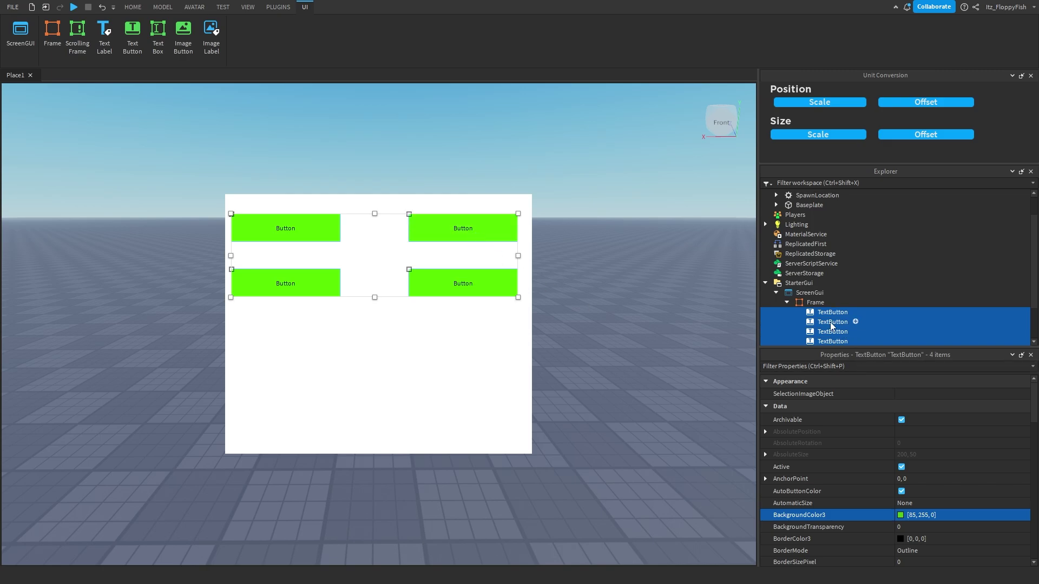
Set the Frame's AnchorPoint to 0.5, 0.5 and move it back to the centre of the screen
{"action": "left_click", "coordinate": [816, 303]}
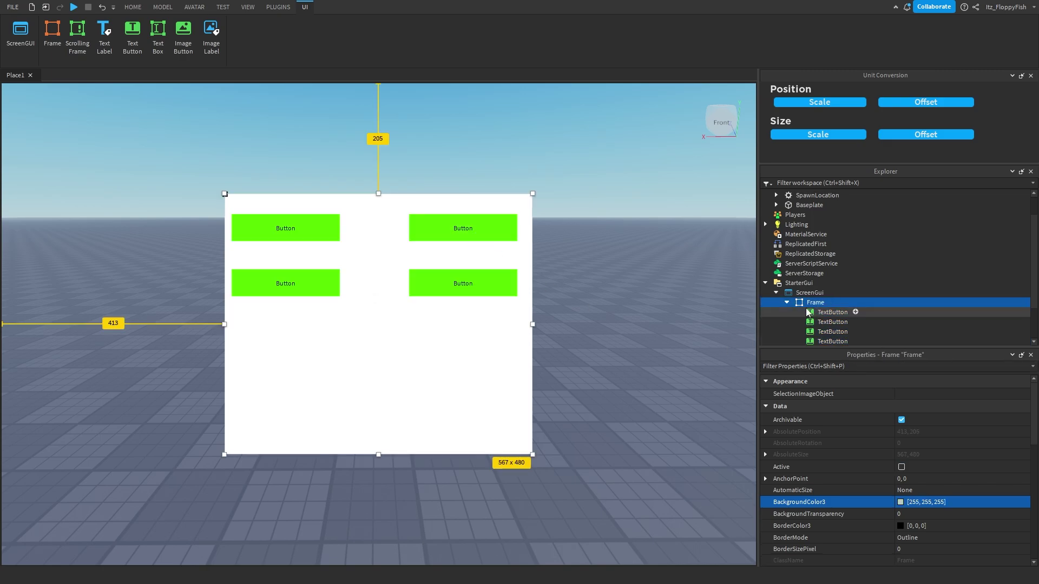
{"action": "left_click", "coordinate": [914, 479]}
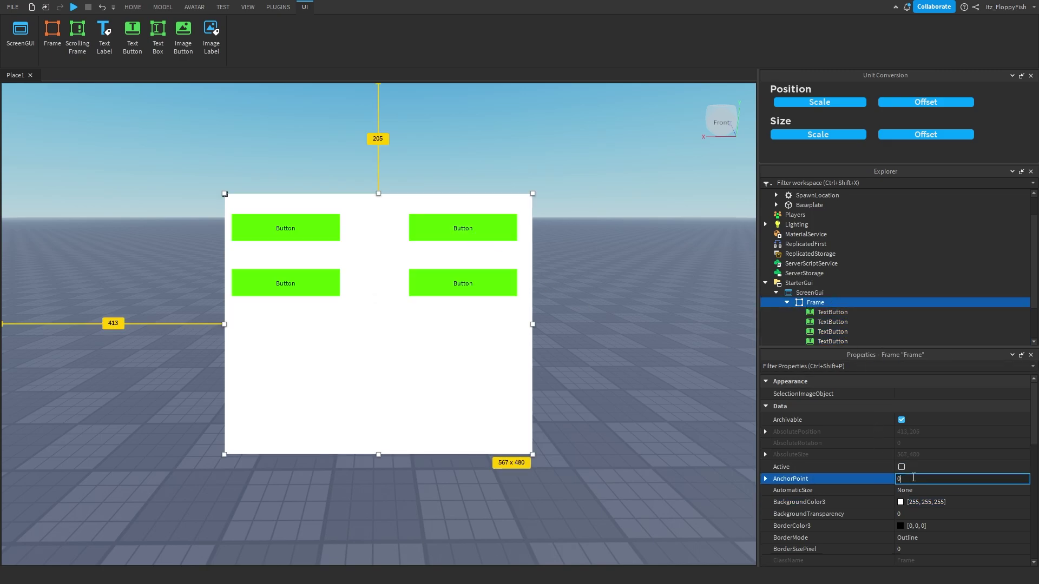
{"action": "key", "text": "Return"}
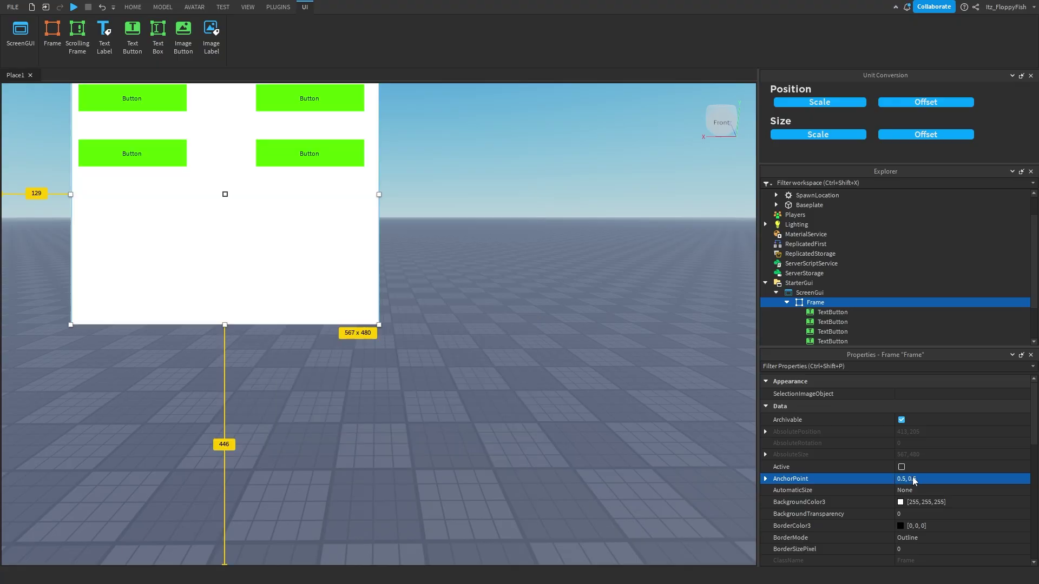
{"action": "left_click_drag", "start_coordinate": [334, 273], "coordinate": [489, 402]}
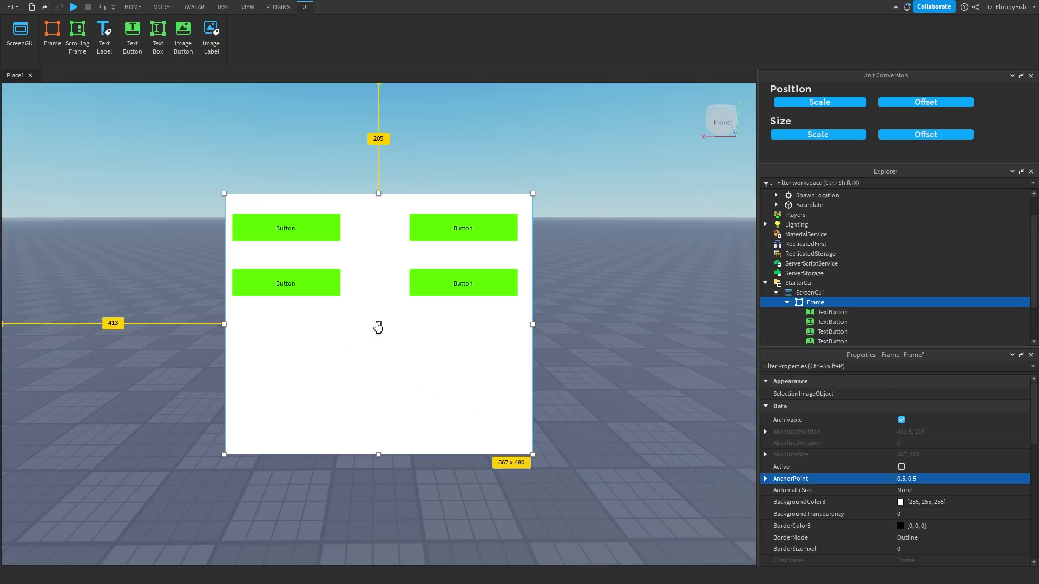
Convert the size and position of the Frame and its four TextButtons to Scale
{"action": "scroll", "coordinate": [856, 304], "scroll_direction": "down", "scroll_amount": 1}
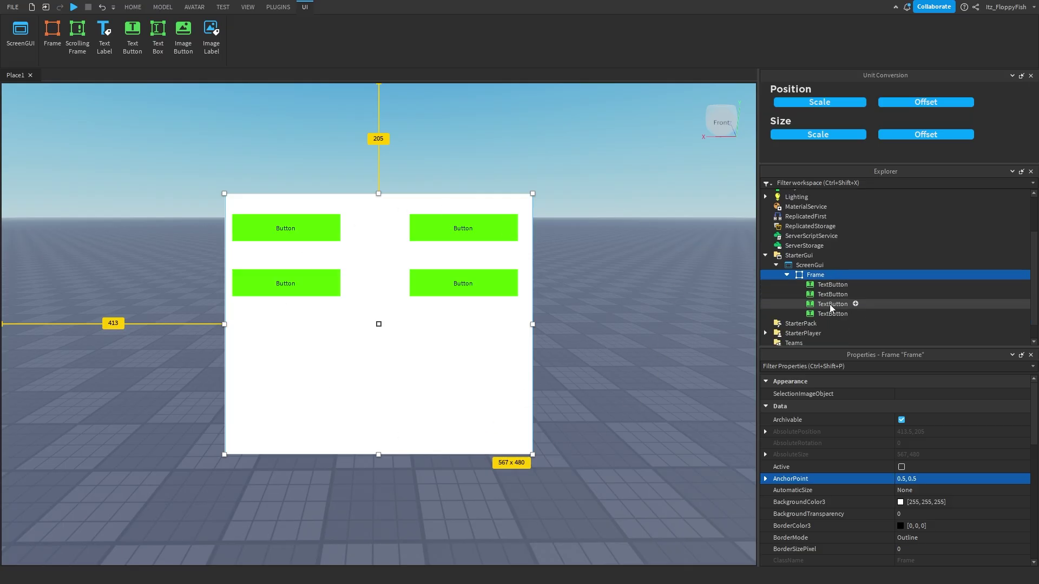
{"action": "left_click", "coordinate": [832, 314]}
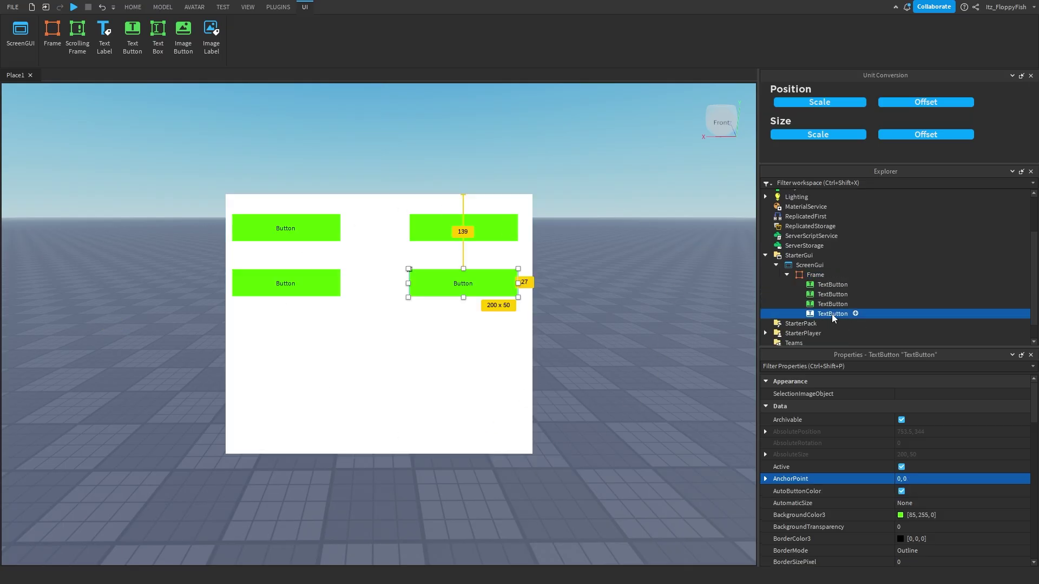
{"action": "left_click", "coordinate": [815, 276]}
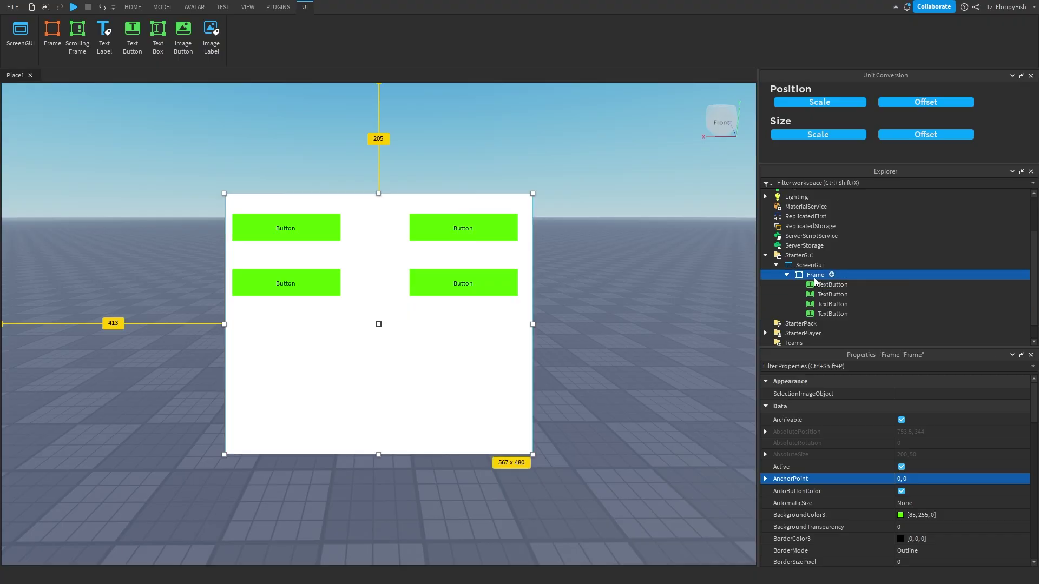
{"action": "left_click", "coordinate": [831, 314], "text": "shift"}
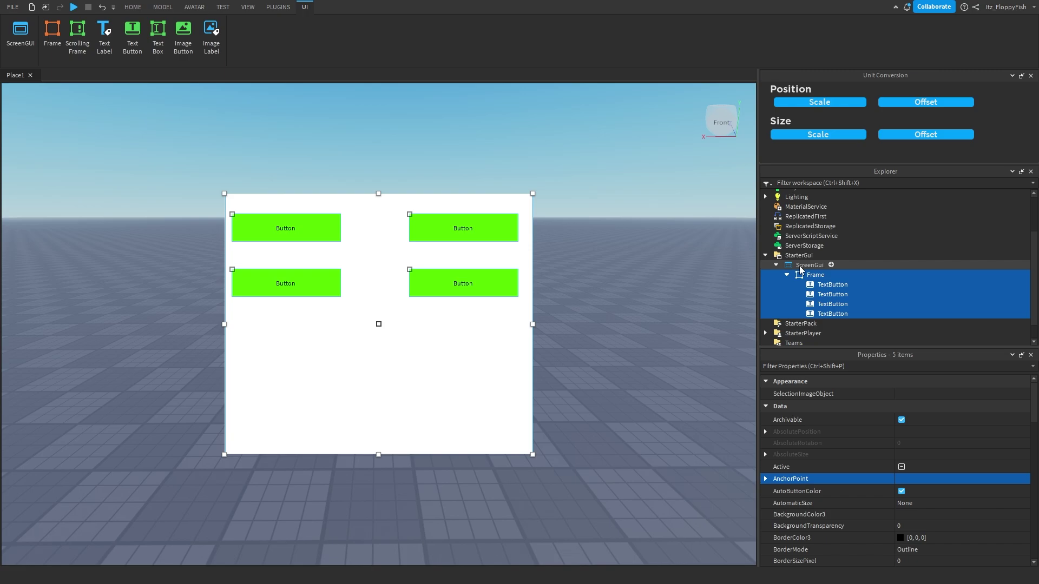
{"action": "left_click", "coordinate": [823, 138]}
{"action": "left_click", "coordinate": [820, 103]}
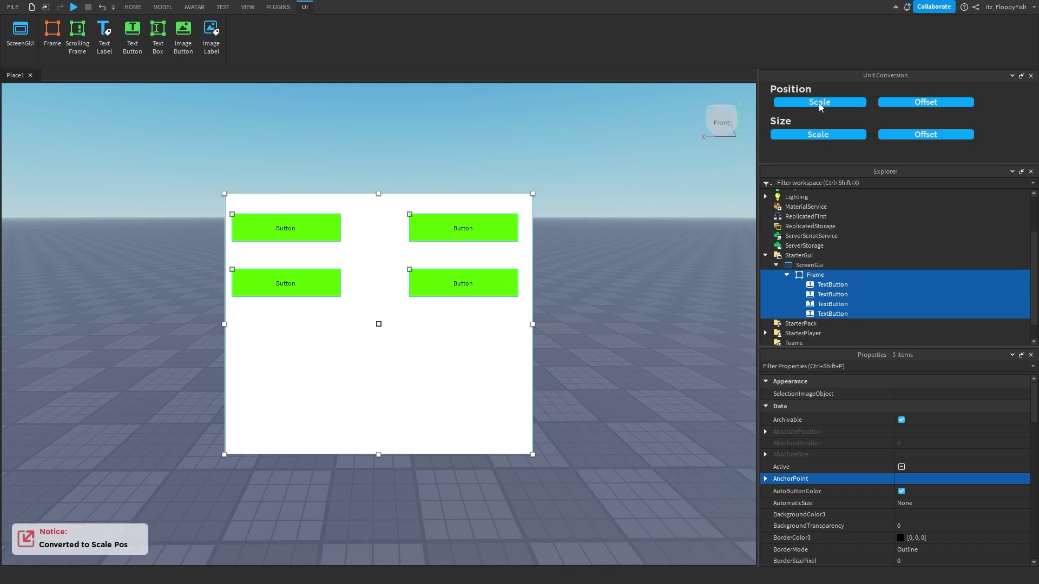
Add an AutoScale Lite aspect ratio constraint to the Frame only
{"action": "left_click", "coordinate": [812, 276]}
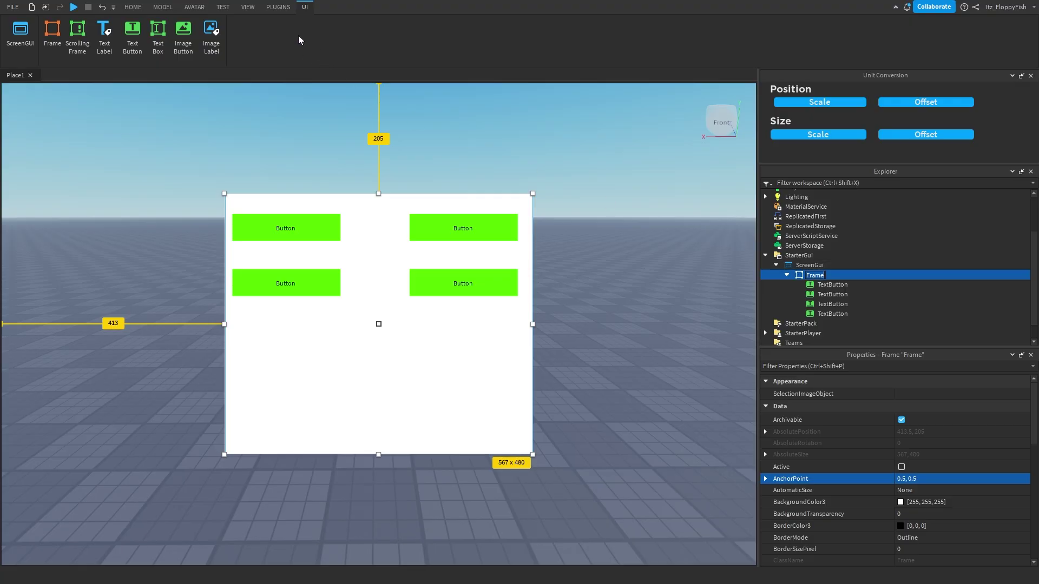
{"action": "left_click", "coordinate": [284, 9]}
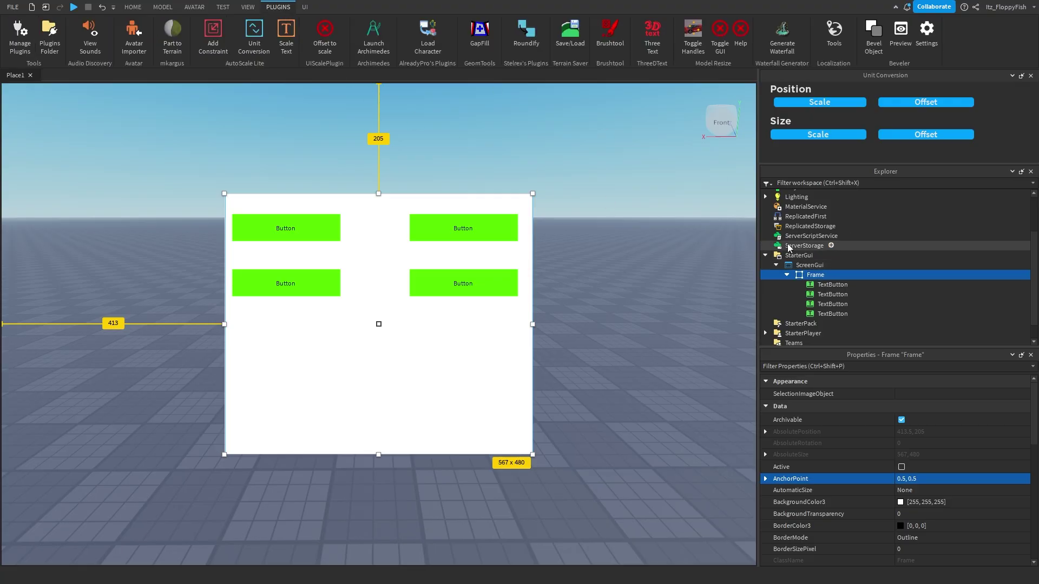
{"action": "left_click", "coordinate": [220, 43]}
Shrink the viewport by widening the side panels to check how the Frame and its buttons scale
{"action": "left_click_drag", "start_coordinate": [756, 290], "coordinate": [601, 255]}
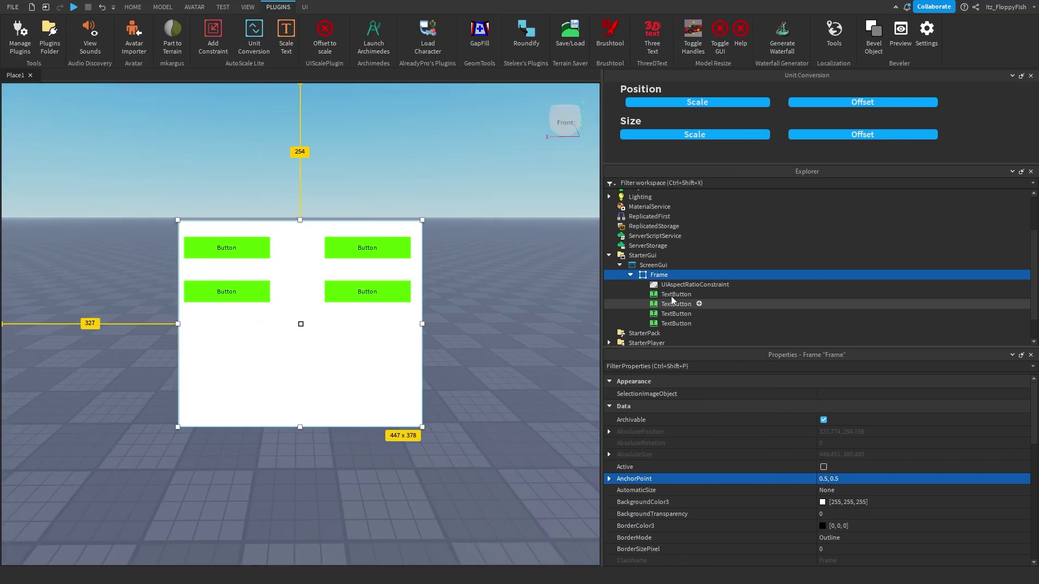
{"action": "left_click", "coordinate": [671, 295]}
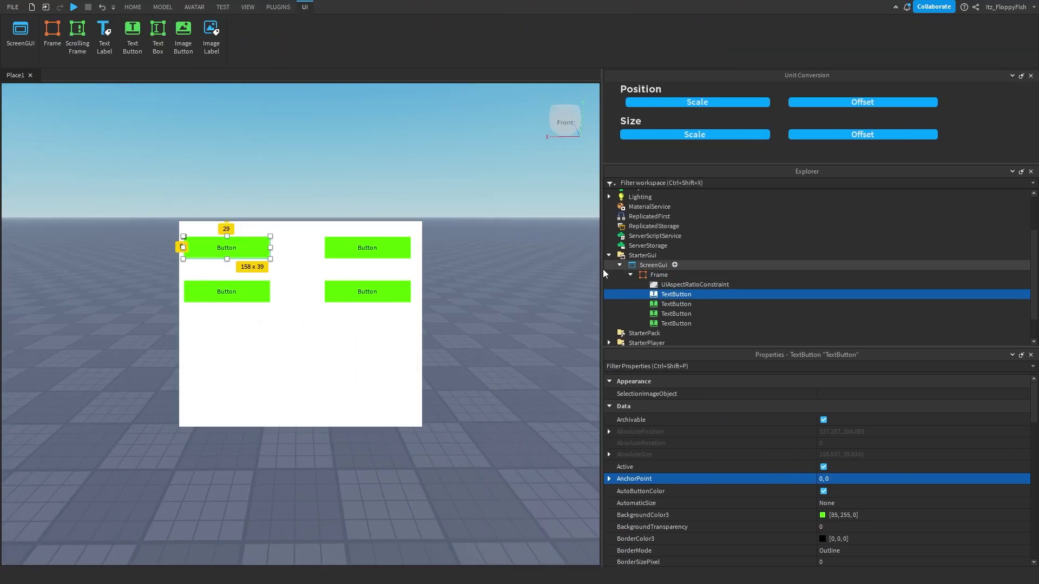
{"action": "mouse_move", "coordinate": [603, 268]}
{"action": "left_mouse_down"}
{"action": "mouse_move", "coordinate": [228, 268]}
{"action": "mouse_move", "coordinate": [615, 265]}
{"action": "left_mouse_up"}
Preview the Frame on the Samsung Tab A and the iPhone 14 Pro in the device emulator, and exit the emulation
{"action": "left_click", "coordinate": [223, 7]}
{"action": "left_click", "coordinate": [212, 31]}
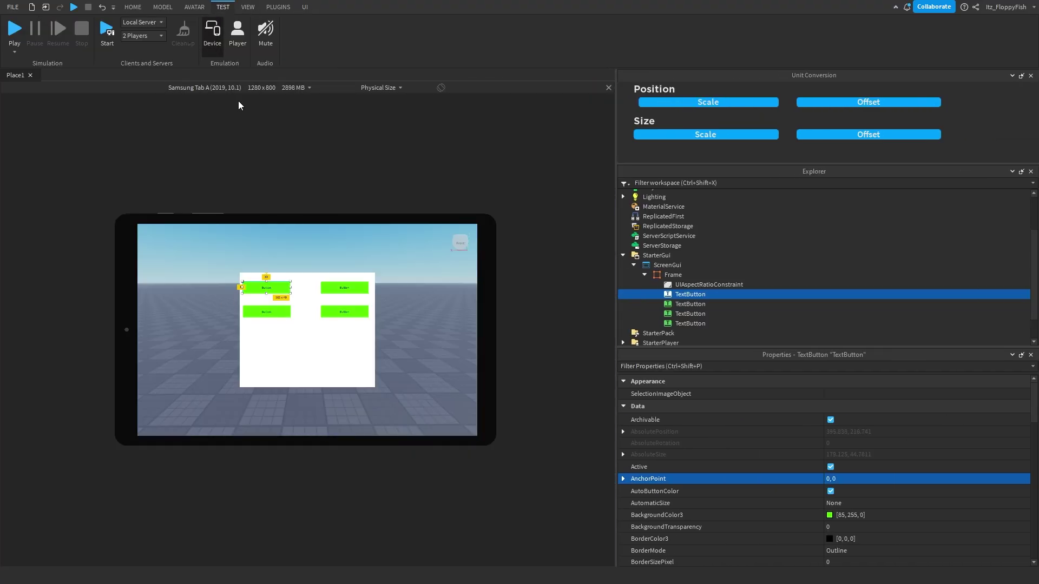
{"action": "left_click", "coordinate": [255, 88]}
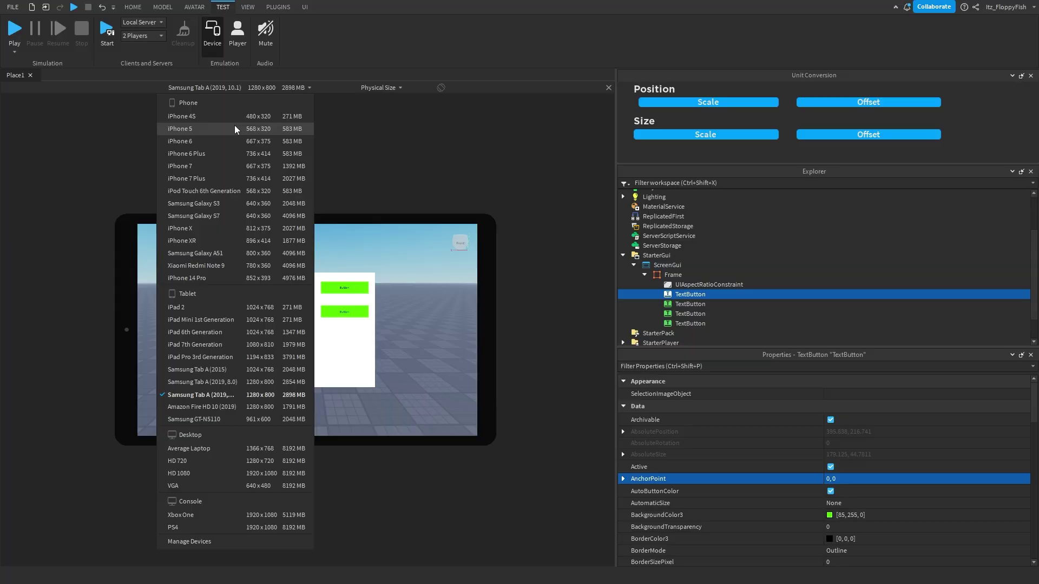
{"action": "left_click", "coordinate": [229, 278]}
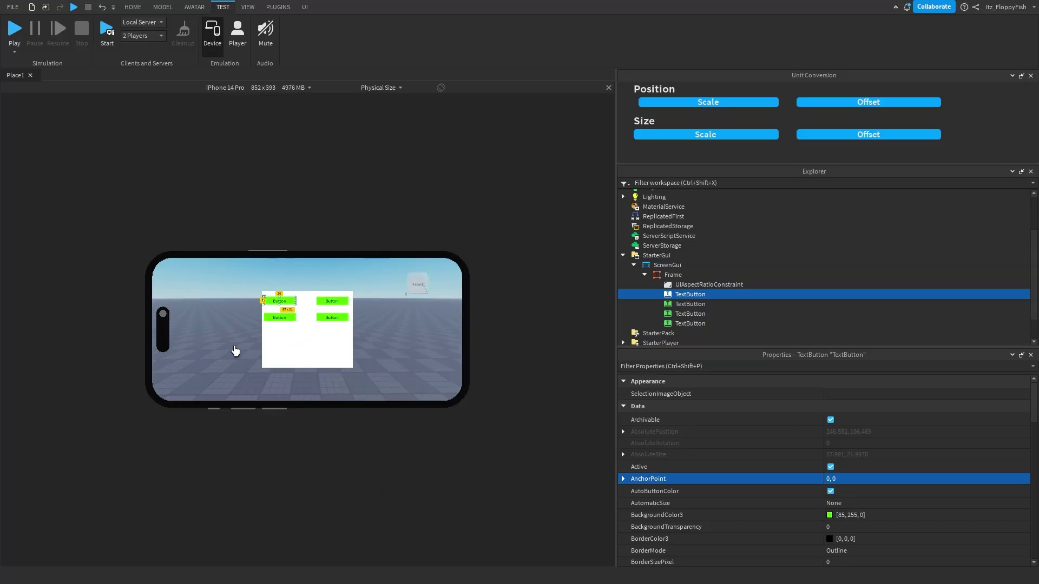
{"action": "left_click", "coordinate": [246, 303]}
{"action": "left_click", "coordinate": [212, 31]}
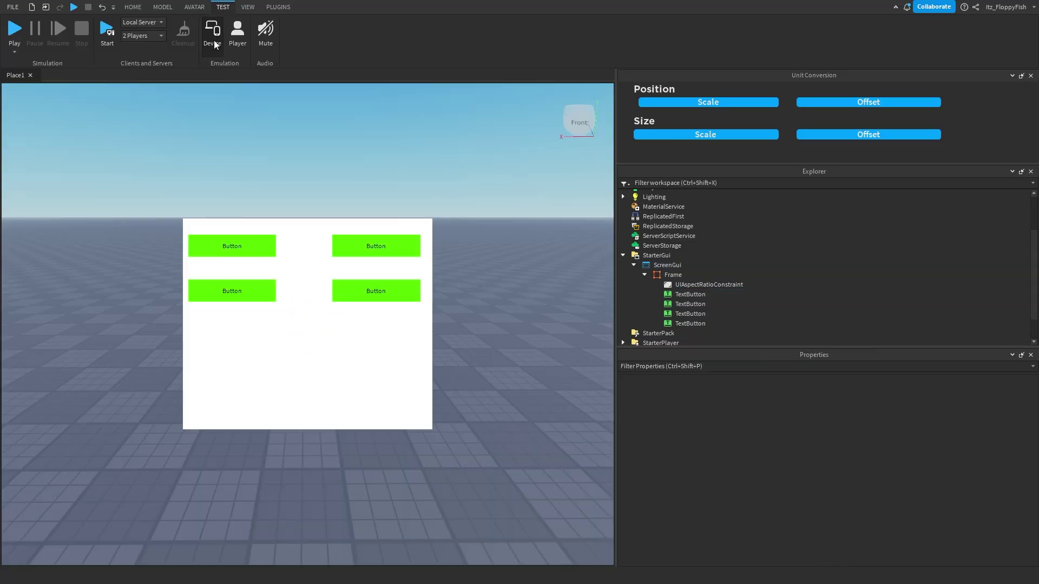
Narrow the side panels and delete the Frame with its buttons from the ScreenGui
{"action": "left_click_drag", "start_coordinate": [615, 234], "coordinate": [666, 235]}
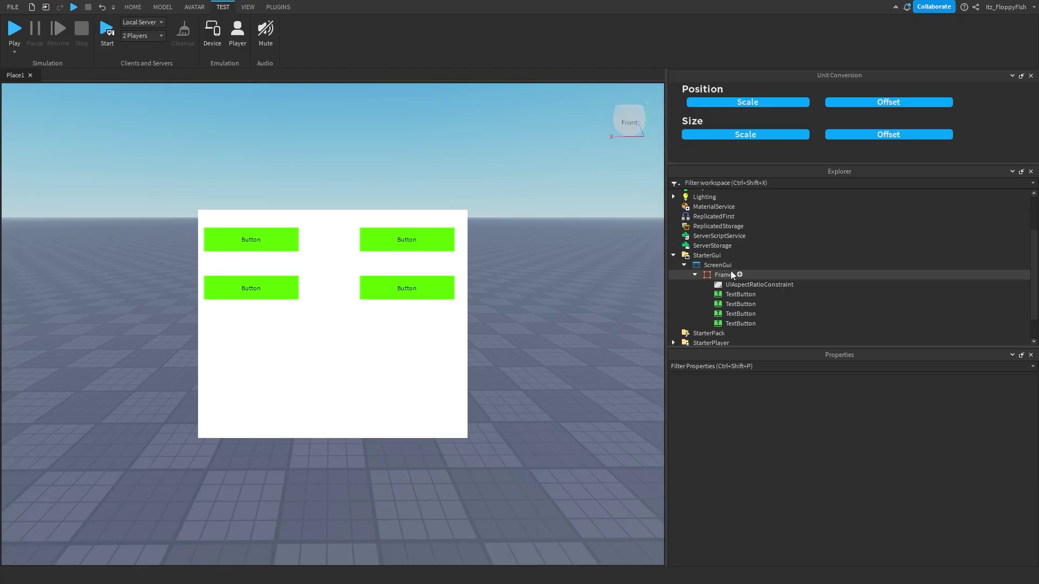
{"action": "left_click", "coordinate": [726, 274]}
{"action": "key", "text": "Delete"}
Add a new Frame to the ScreenGui and stretch it over the entire viewport, about 1224 x 891 px
{"action": "left_click", "coordinate": [740, 293]}
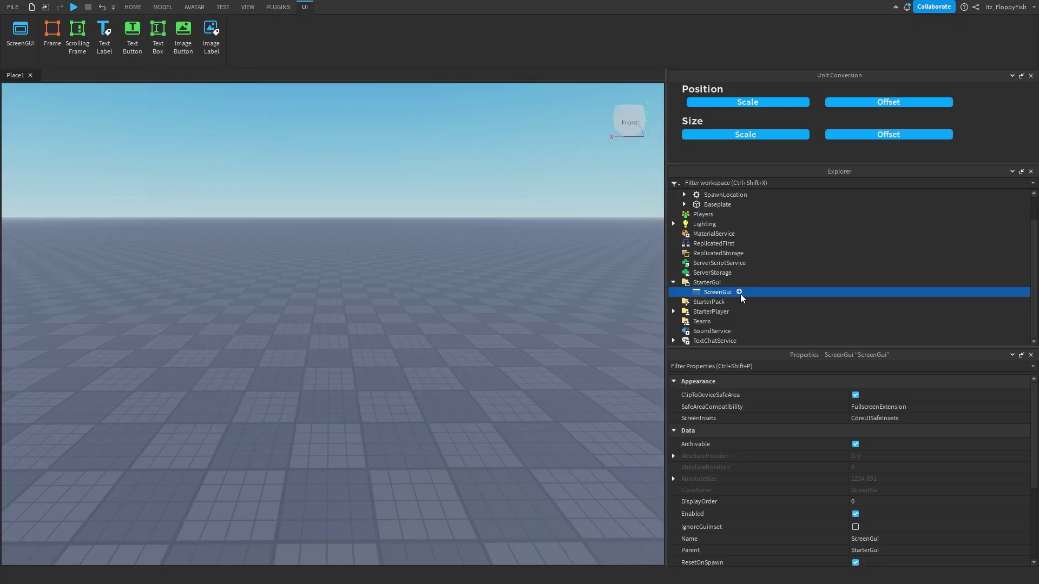
{"action": "left_click", "coordinate": [704, 334]}
{"action": "left_click", "coordinate": [47, 123]}
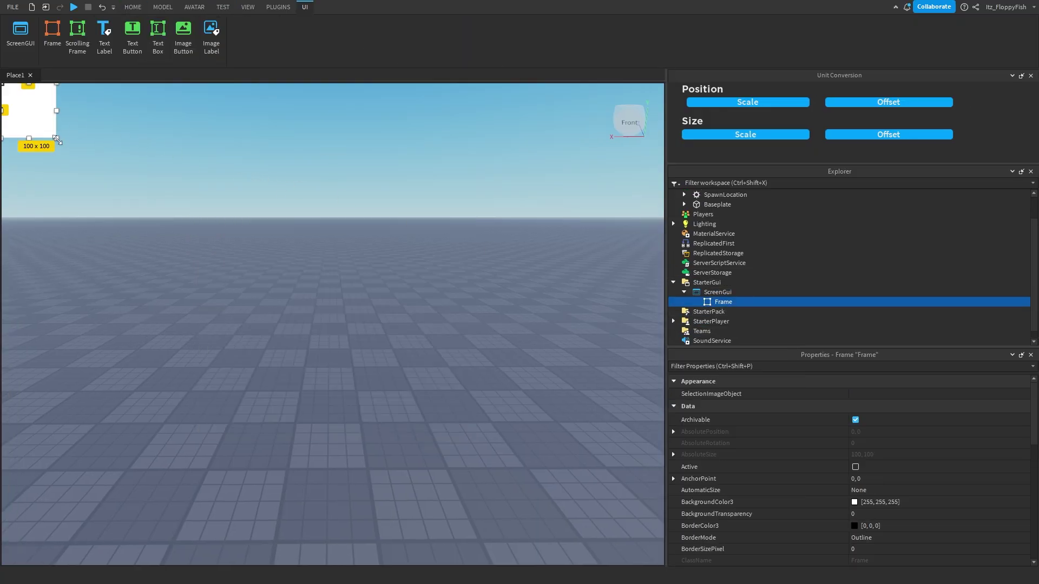
{"action": "left_click_drag", "start_coordinate": [56, 137], "coordinate": [662, 569]}
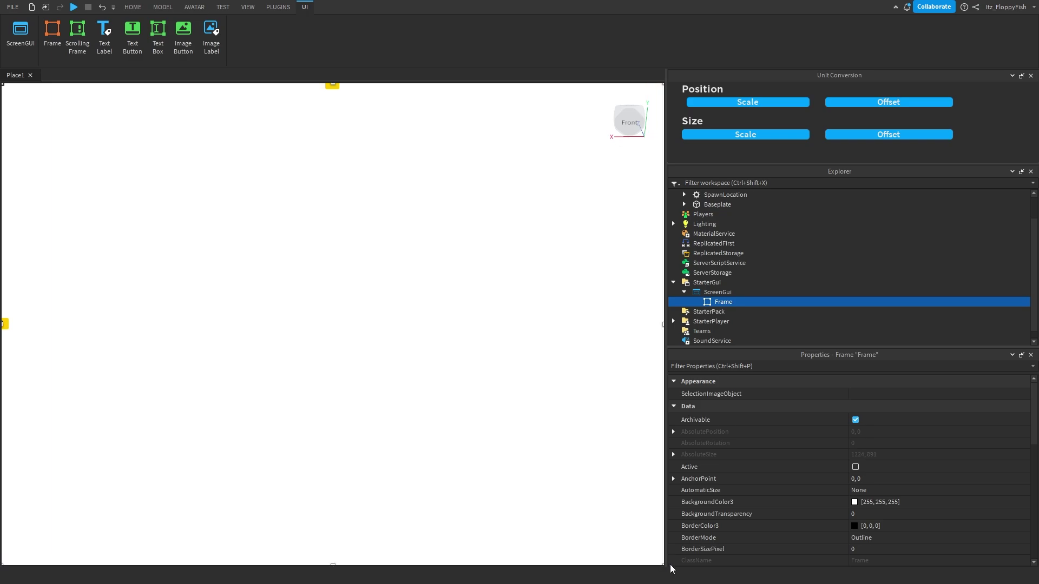
Set the full-screen Frame's AnchorPoint to 0.5, 0.5
{"action": "left_click", "coordinate": [882, 478]}
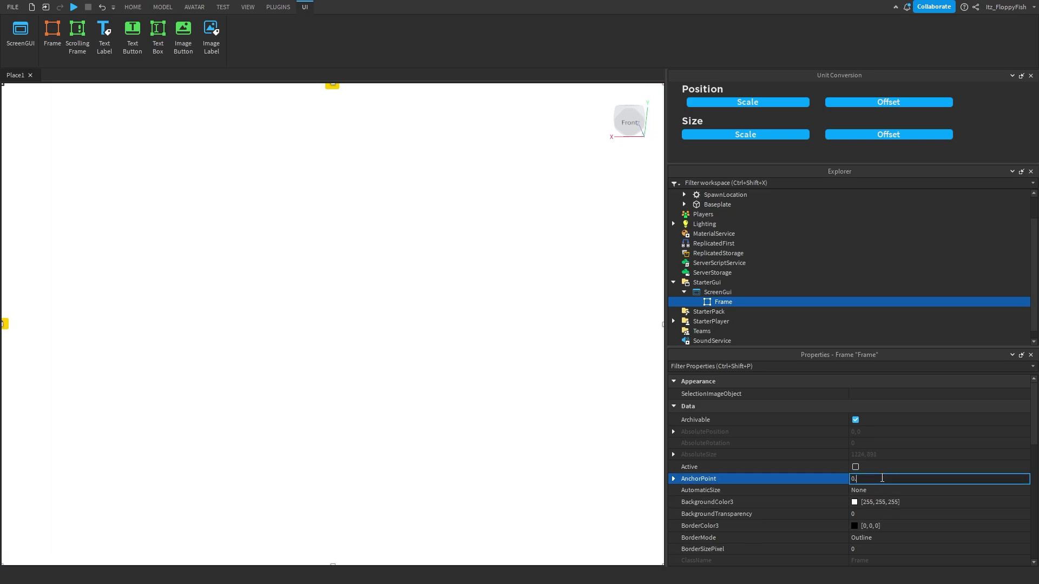
{"action": "type", "text": "0.5,0.5"}
{"action": "key", "text": "Return"}
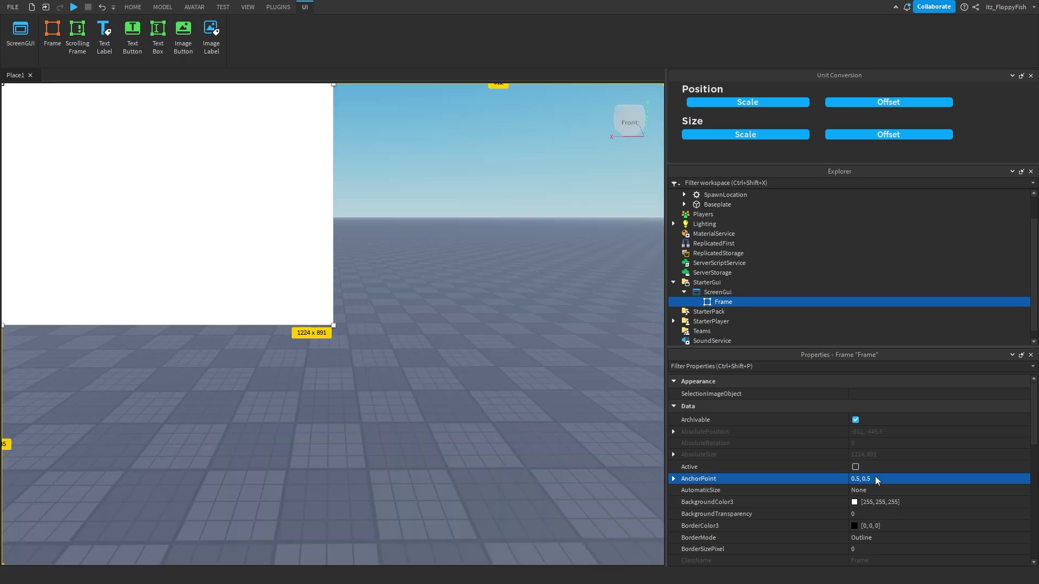
Move the full-screen Frame so it covers the whole viewport again and set its BackgroundTransparency to 1
{"action": "left_click_drag", "start_coordinate": [251, 216], "coordinate": [580, 459]}
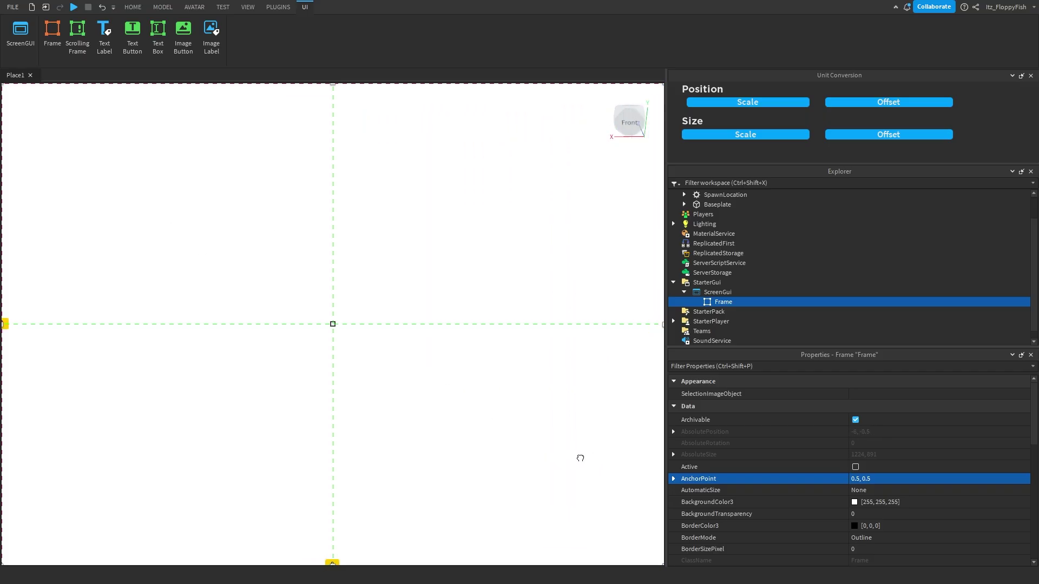
{"action": "left_click", "coordinate": [740, 302]}
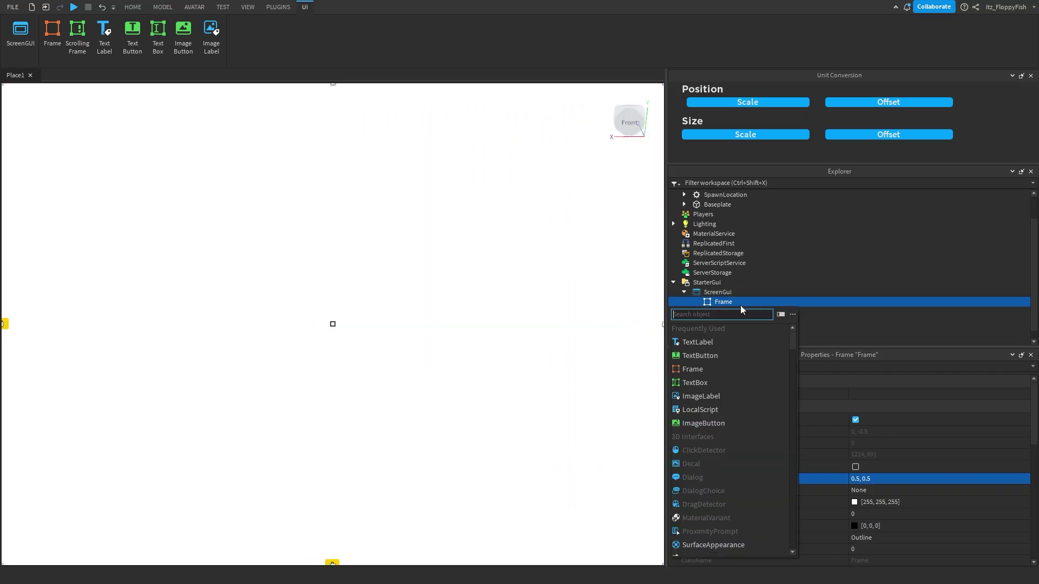
{"action": "left_click", "coordinate": [858, 514]}
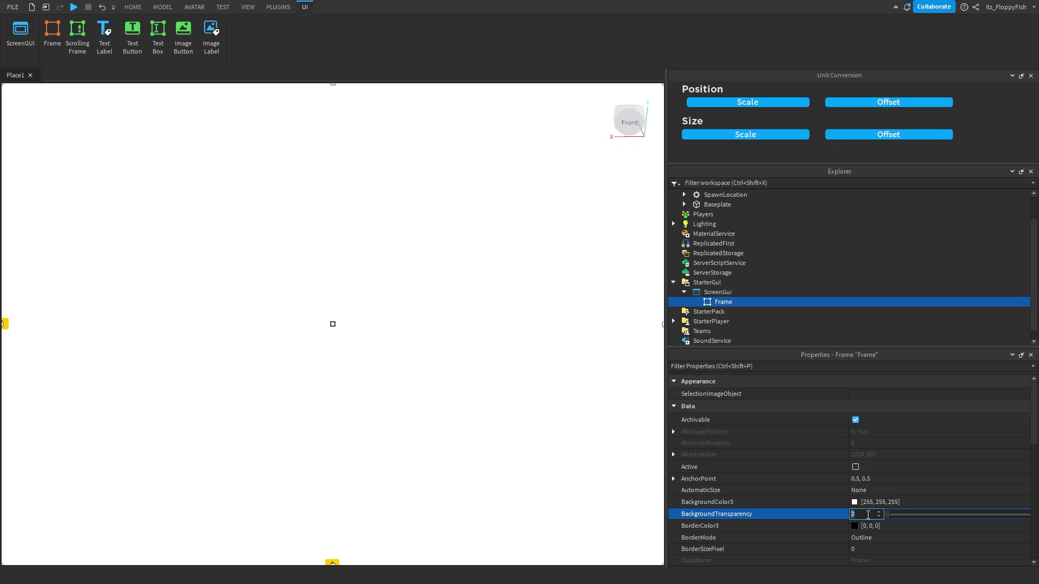
{"action": "type", "text": "1"}
{"action": "key", "text": "Return"}
Add a Frame inside the transparent Frame, enlarge it to about 660 x 467 px and centre it in the viewport
{"action": "left_click", "coordinate": [740, 302]}
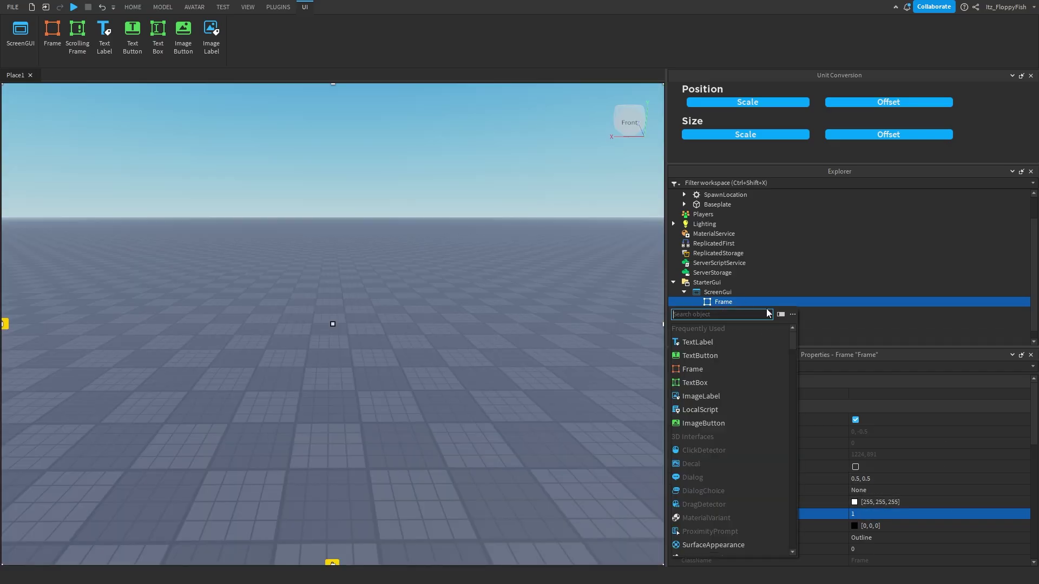
{"action": "left_click", "coordinate": [725, 370]}
{"action": "left_click", "coordinate": [16, 111]}
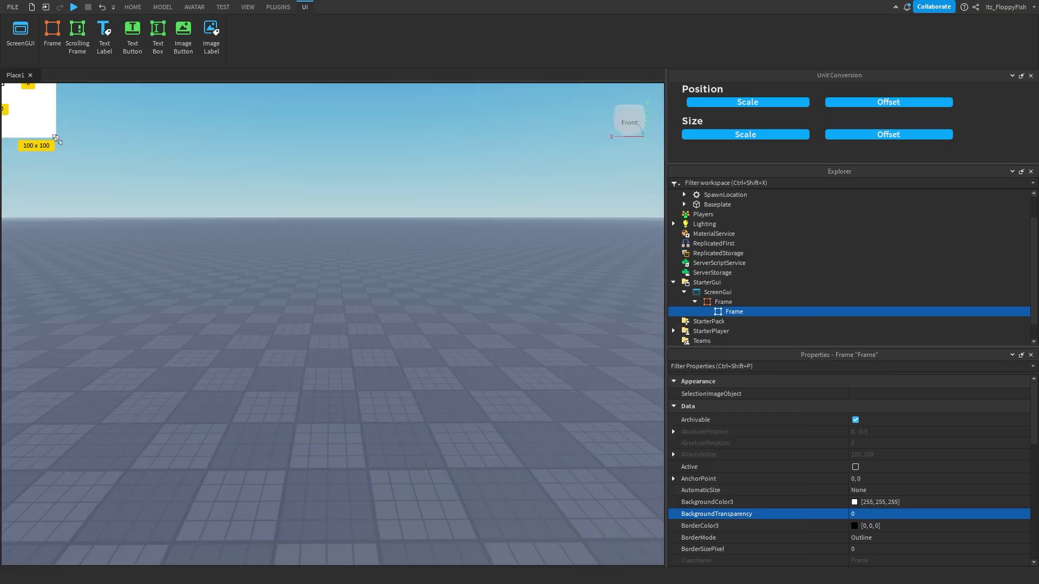
{"action": "left_click_drag", "start_coordinate": [56, 138], "coordinate": [360, 337]}
{"action": "left_click_drag", "start_coordinate": [207, 233], "coordinate": [344, 333]}
Insert a ScrollingFrame into the inner Frame and enlarge it to about 297 x 238 px
{"action": "left_click", "coordinate": [750, 312]}
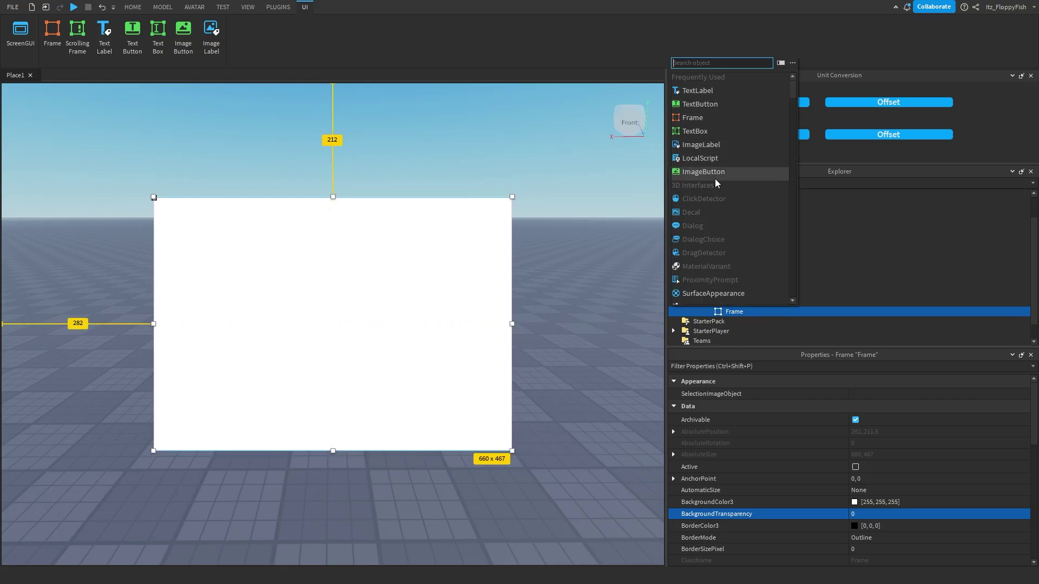
{"action": "type", "text": "scro"}
{"action": "key", "text": "Return"}
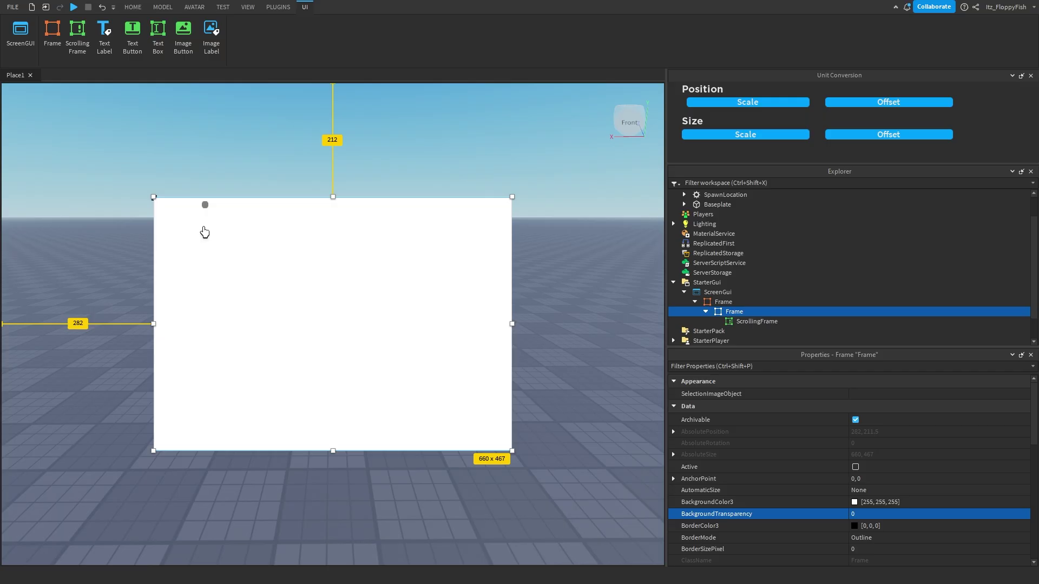
{"action": "left_click", "coordinate": [203, 232]}
{"action": "left_click_drag", "start_coordinate": [210, 252], "coordinate": [315, 327]}
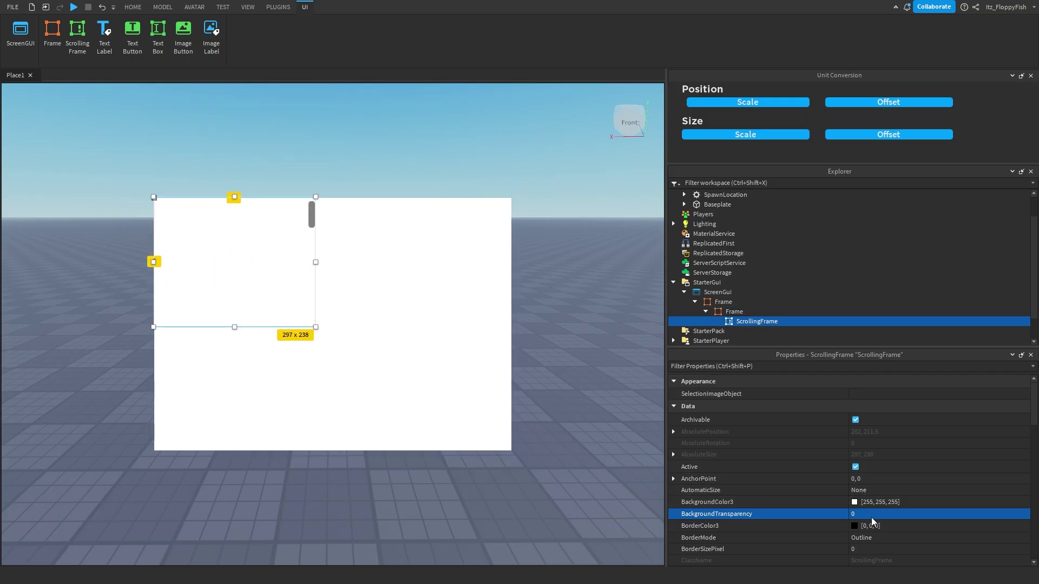
Set the ScrollingFrame's BackgroundColor3 to red (255, 0, 0)
{"action": "left_click", "coordinate": [855, 502]}
{"action": "left_click", "coordinate": [412, 250]}
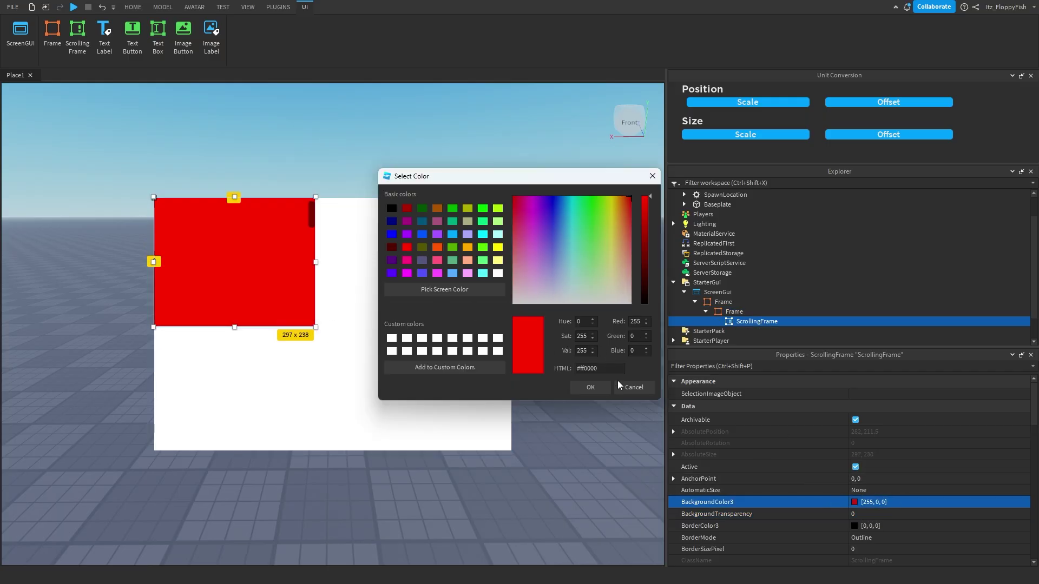
{"action": "left_click", "coordinate": [590, 387]}
Enlarge the ScrollingFrame to about 481 x 387 px and centre it within the white inner Frame
{"action": "left_click_drag", "start_coordinate": [289, 295], "coordinate": [332, 307]}
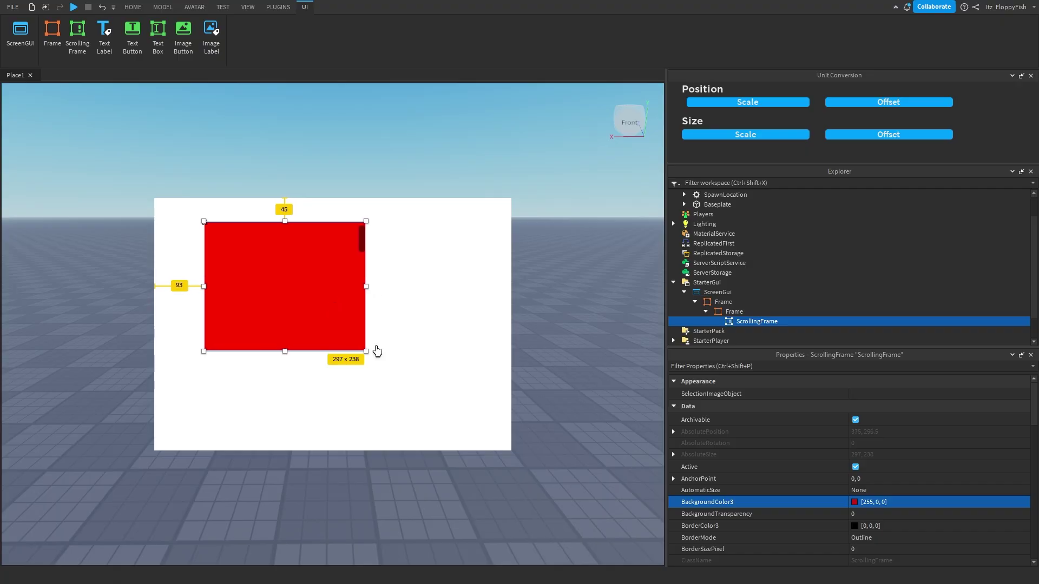
{"action": "left_click_drag", "start_coordinate": [366, 351], "coordinate": [464, 429]}
{"action": "left_click_drag", "start_coordinate": [350, 363], "coordinate": [351, 359]}
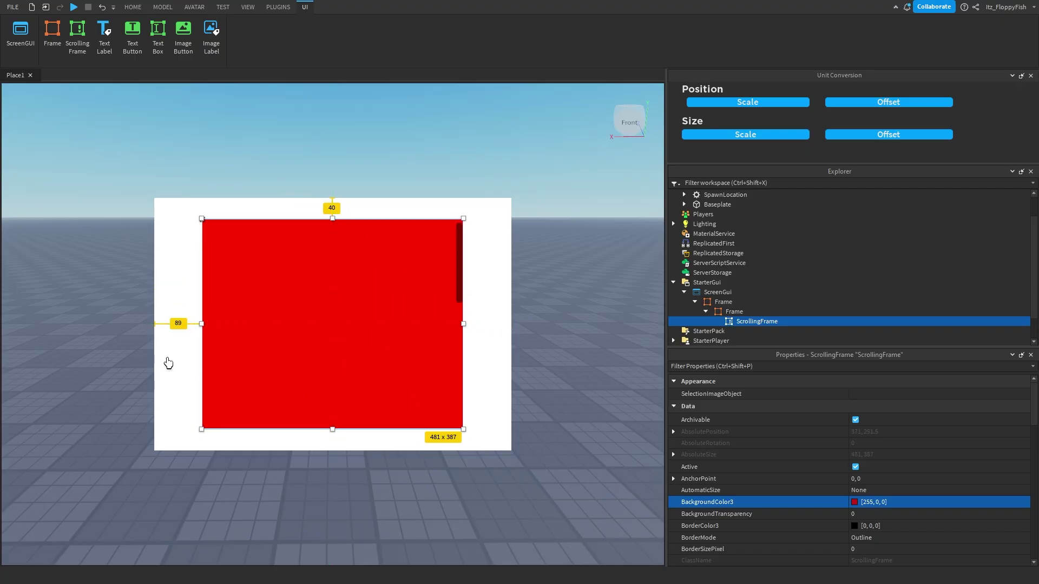
Add a TextButton to the ScrollingFrame and duplicate it twice for three buttons
{"action": "left_click", "coordinate": [736, 312]}
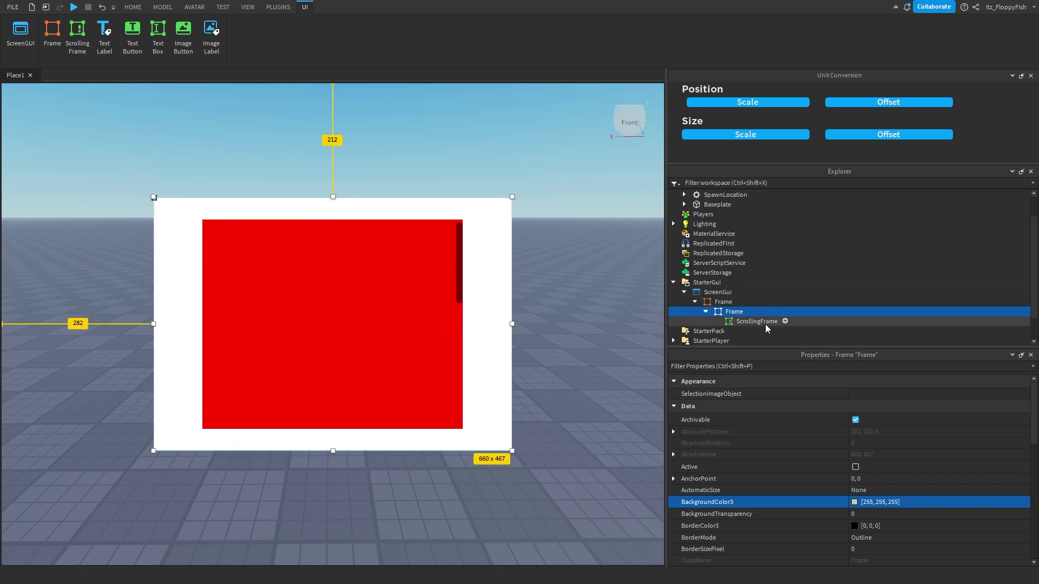
{"action": "left_click", "coordinate": [786, 322]}
{"action": "left_click", "coordinate": [786, 321]}
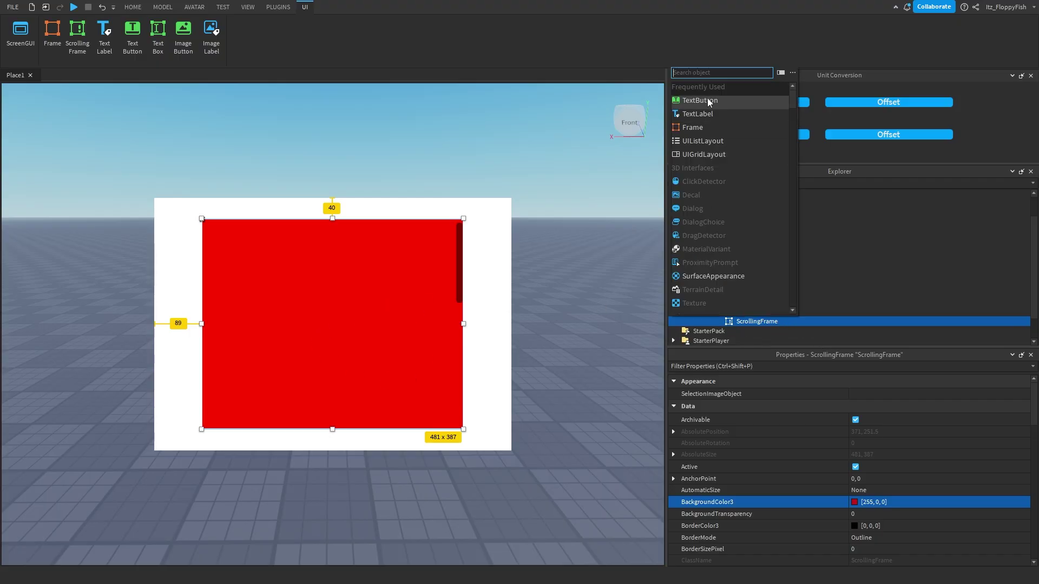
{"action": "left_click", "coordinate": [707, 98]}
{"action": "key", "text": "ctrl+d"}
{"action": "key", "text": "ctrl+d"}
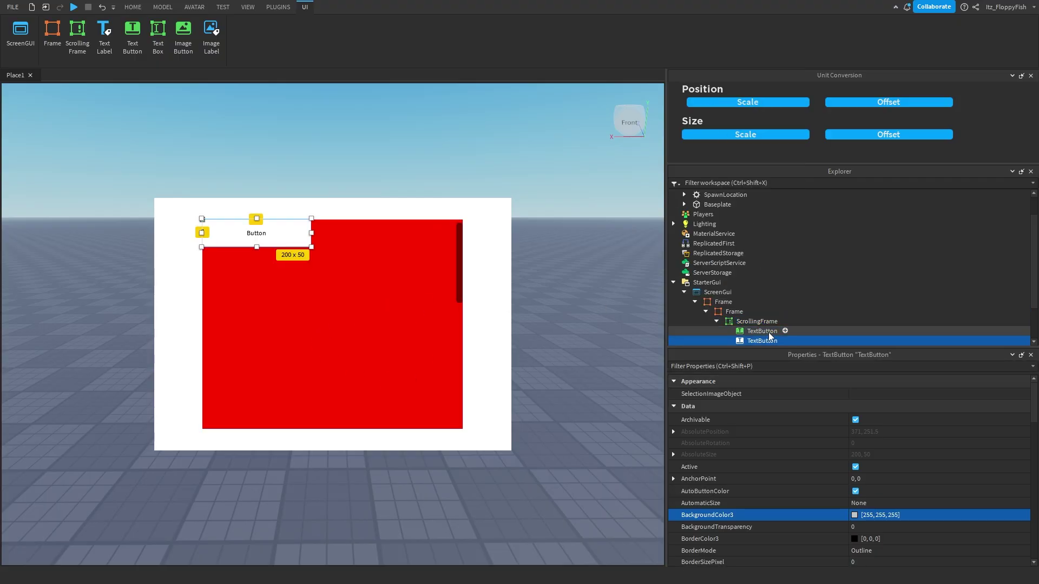
Add a UIGridLayout to the ScrollingFrame to arrange its TextButtons in a grid
{"action": "left_click", "coordinate": [767, 264]}
{"action": "left_click", "coordinate": [786, 264]}
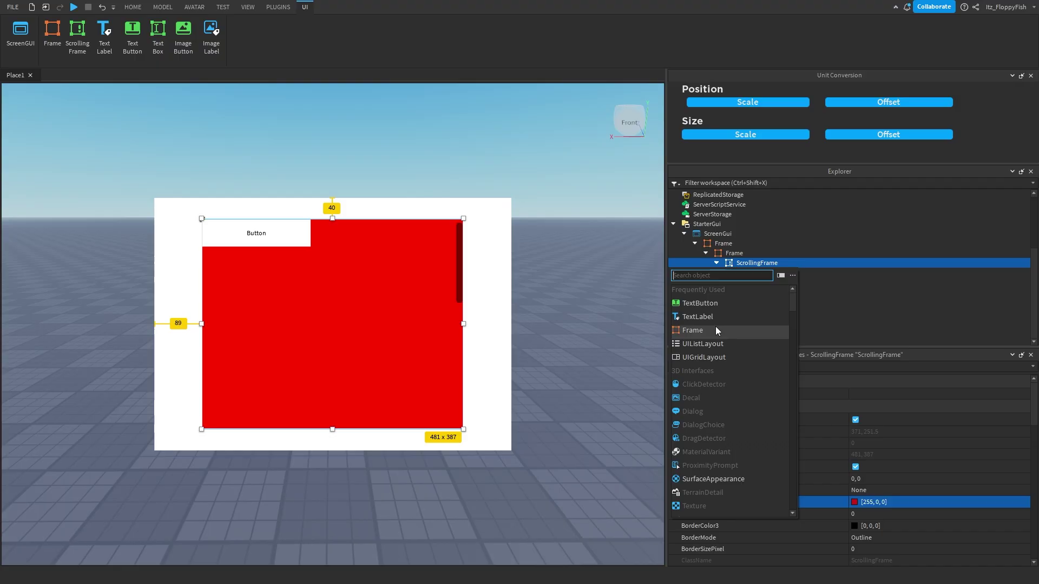
{"action": "key", "text": "Escape"}
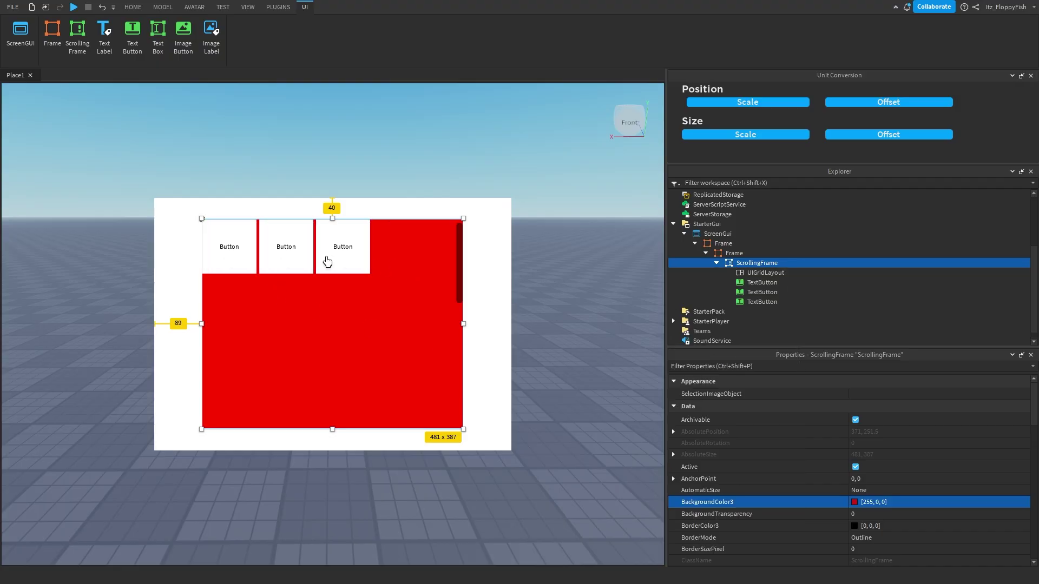
Set the UIGridLayout's CellSize offset to 0 for both X and Y
{"action": "left_click", "coordinate": [759, 273]}
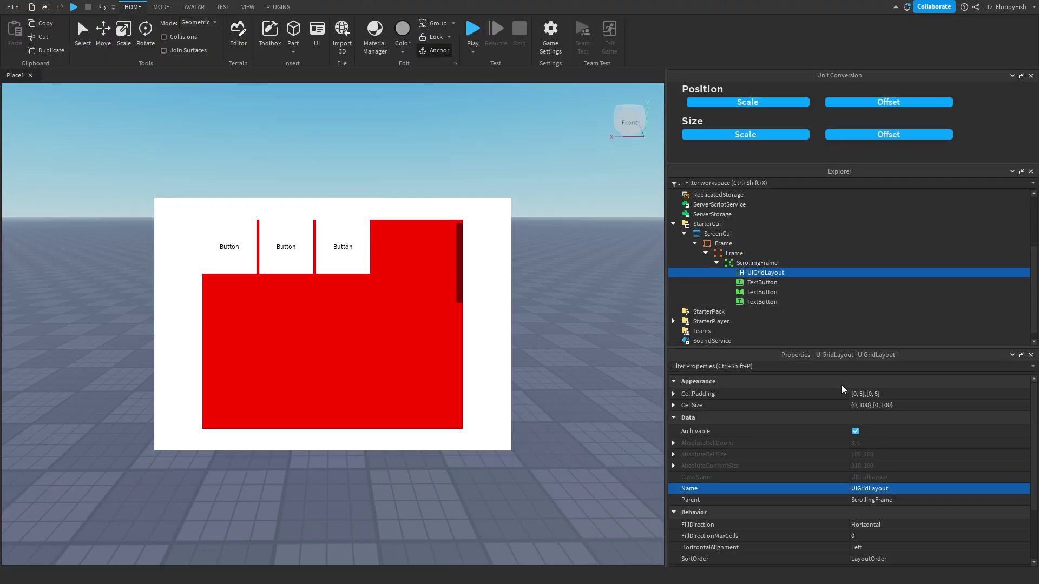
{"action": "left_click", "coordinate": [674, 406]}
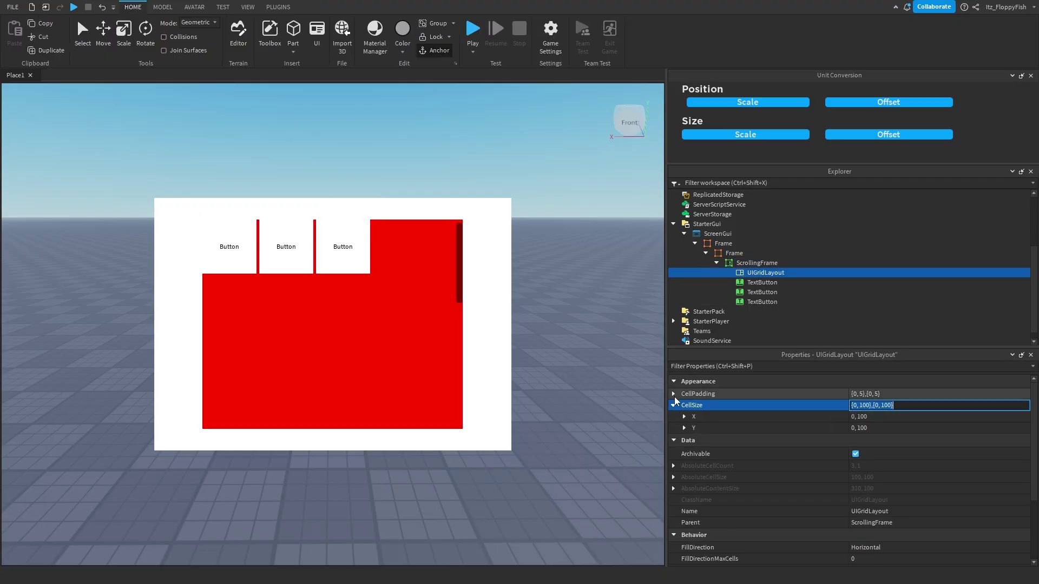
{"action": "left_click", "coordinate": [674, 394]}
{"action": "left_click", "coordinate": [684, 417]}
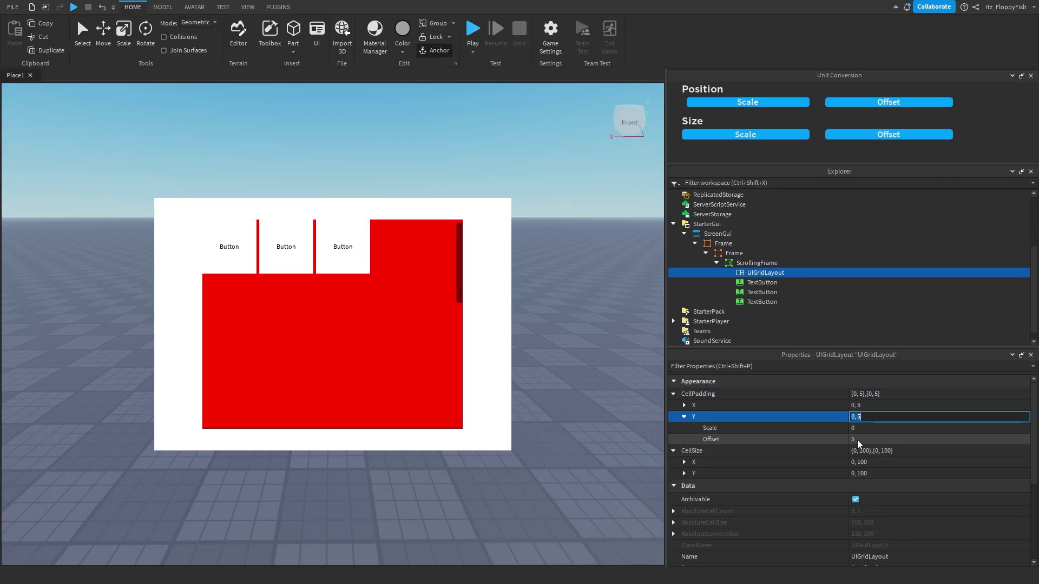
{"action": "left_click", "coordinate": [684, 473]}
{"action": "left_click", "coordinate": [685, 462]}
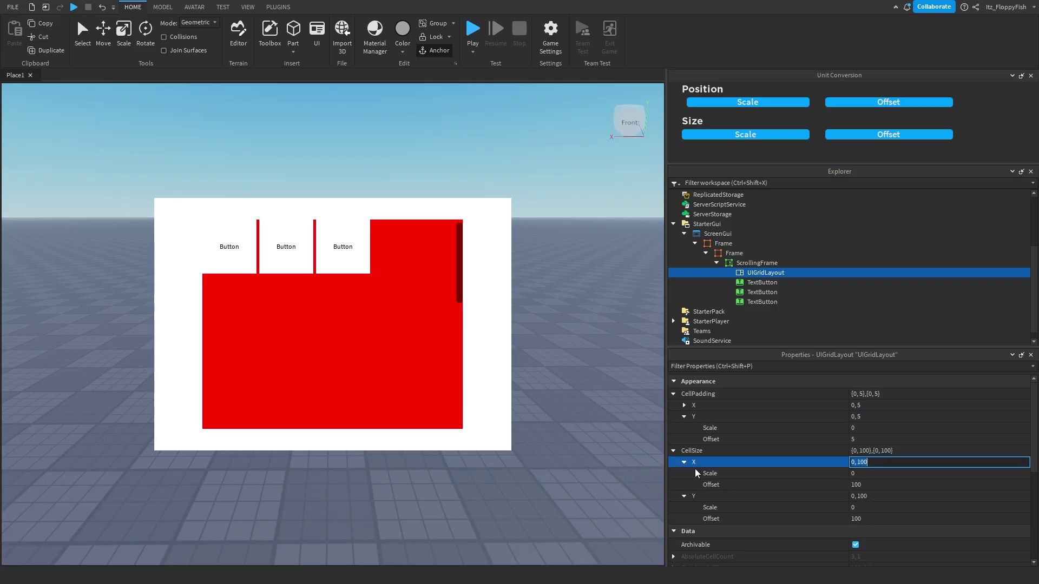
{"action": "left_click", "coordinate": [863, 520]}
{"action": "type", "text": "0"}
{"action": "key", "text": "Return"}
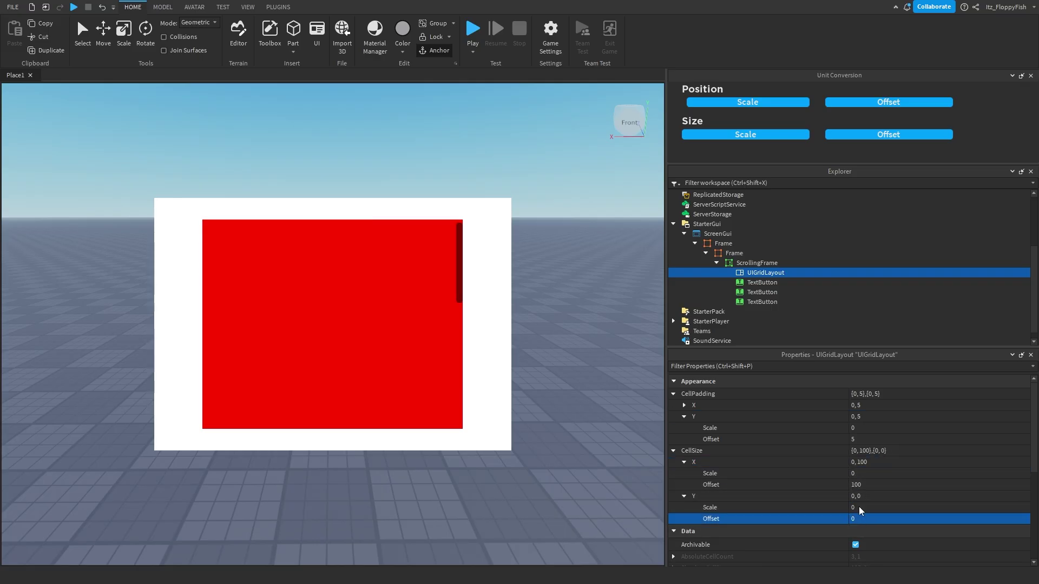
{"action": "left_click", "coordinate": [865, 485]}
{"action": "type", "text": "0"}
{"action": "key", "text": "Return"}
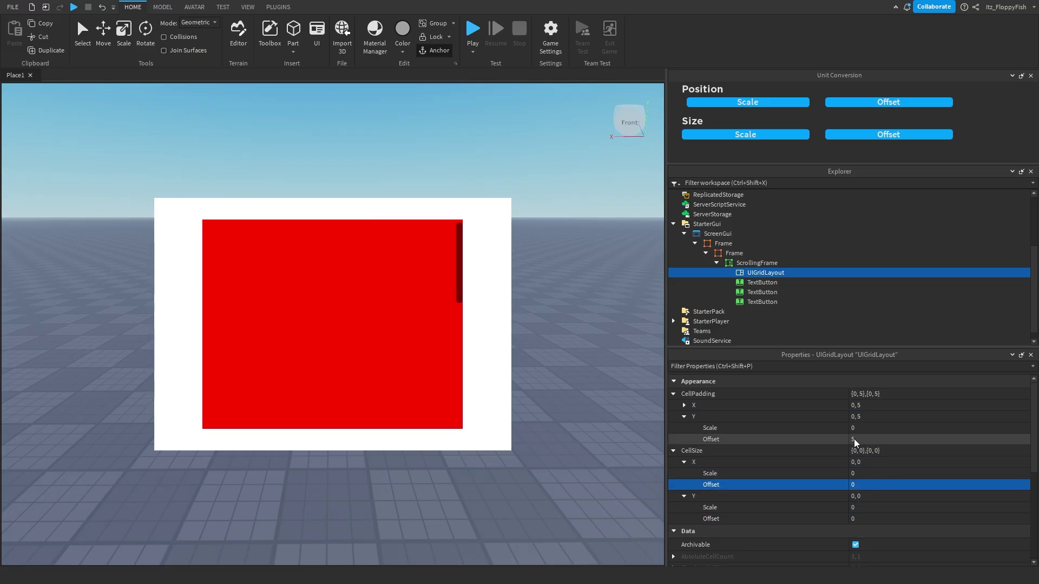
Set the UIGridLayout's CellPadding offset to 0 for both Y and X
{"action": "left_click", "coordinate": [878, 440]}
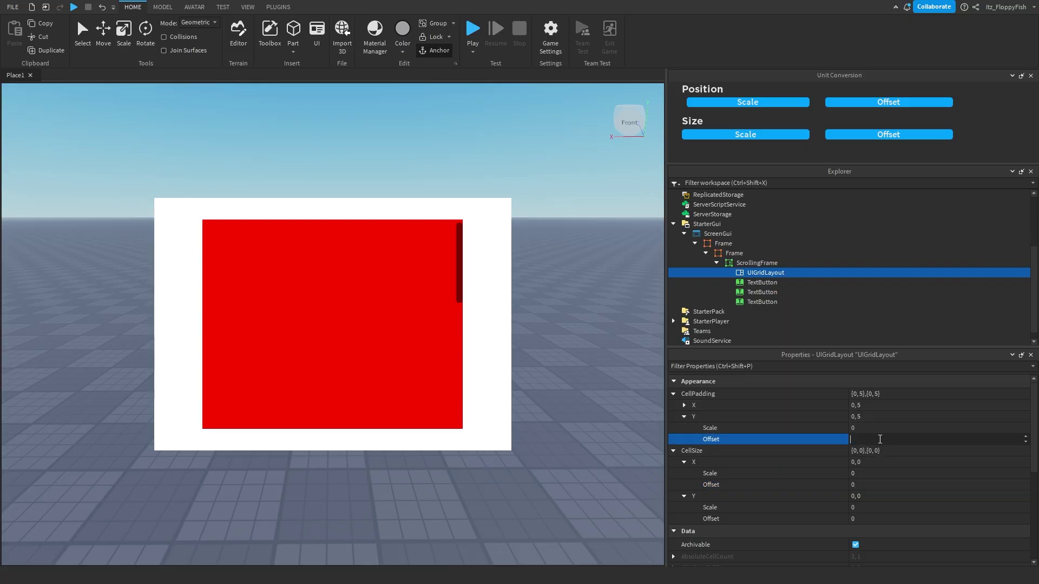
{"action": "type", "text": "0"}
{"action": "key", "text": "Return"}
{"action": "left_click", "coordinate": [685, 417]}
{"action": "left_click", "coordinate": [684, 405]}
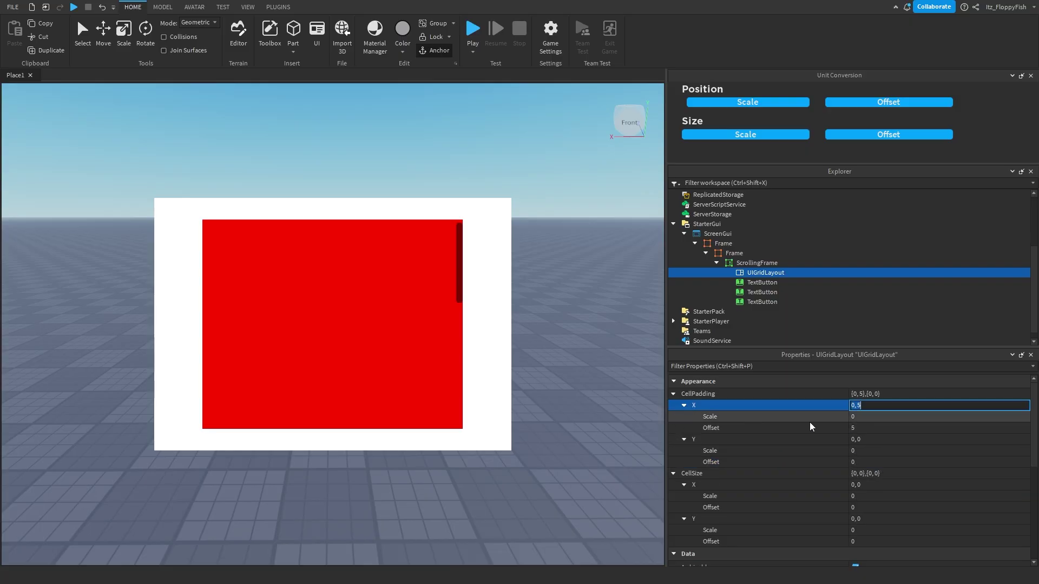
{"action": "left_click", "coordinate": [886, 428]}
{"action": "key", "text": "BackSpace"}
{"action": "type", "text": "0"}
{"action": "key", "text": "Return"}
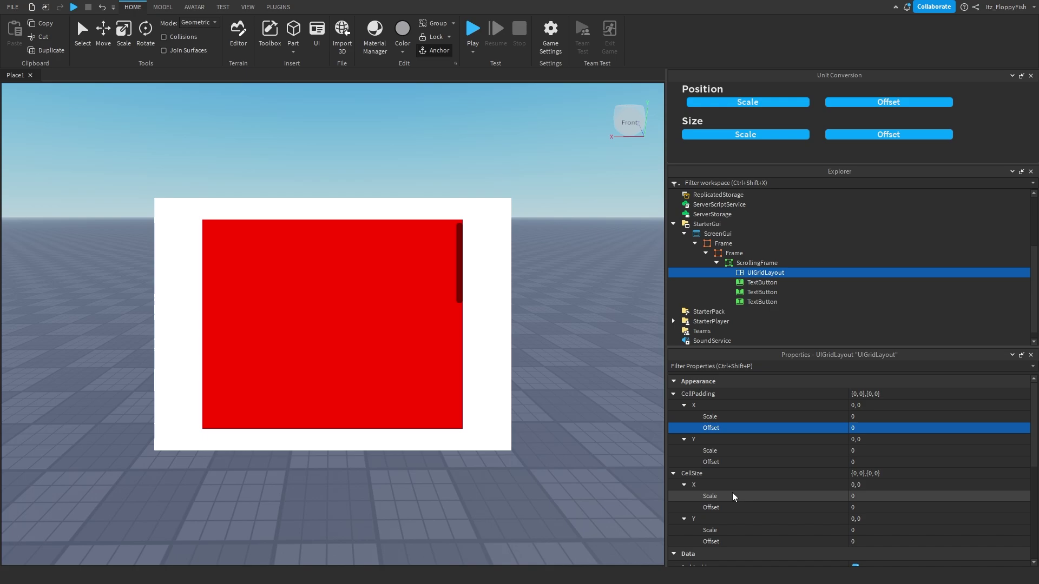
Try a UIGridLayout CellSize scale of 1 for X, with 1 and 0.5 for Y
{"action": "left_click", "coordinate": [880, 488]}
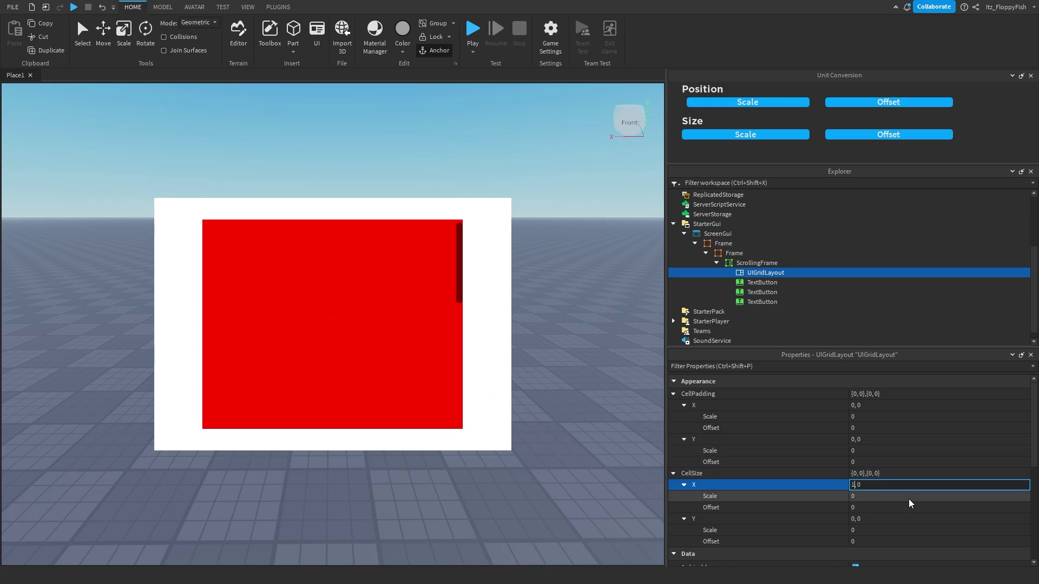
{"action": "key", "text": "Return"}
{"action": "left_click", "coordinate": [876, 486]}
{"action": "left_click", "coordinate": [877, 486]}
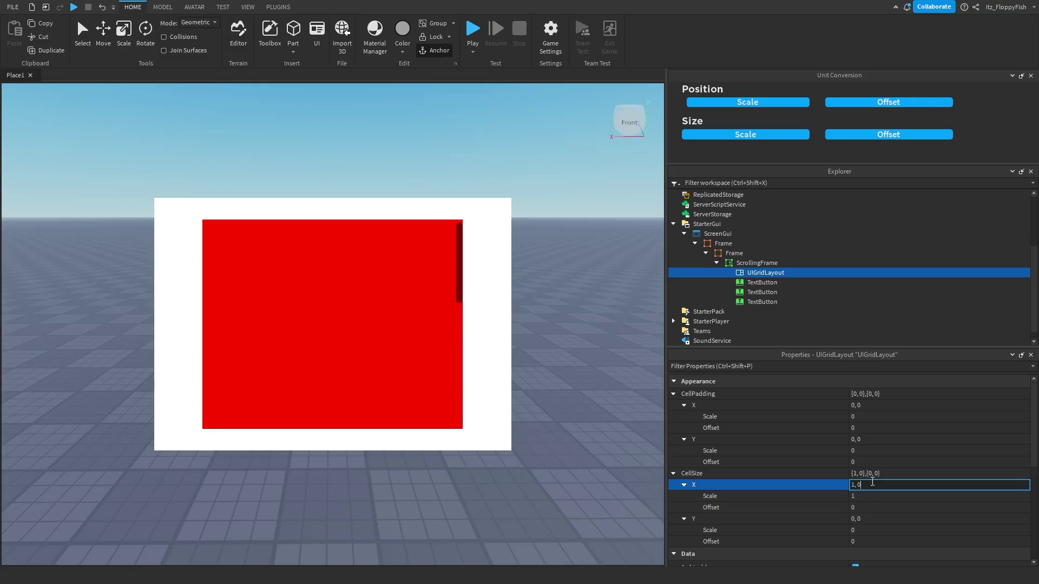
{"action": "left_click", "coordinate": [885, 530]}
{"action": "key", "text": "Return"}
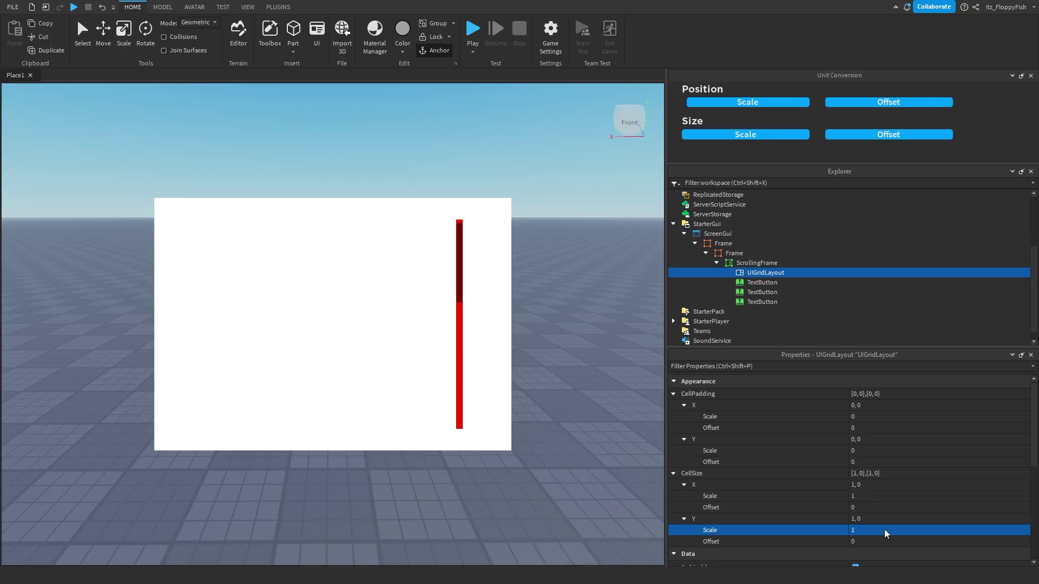
{"action": "left_click", "coordinate": [880, 530]}
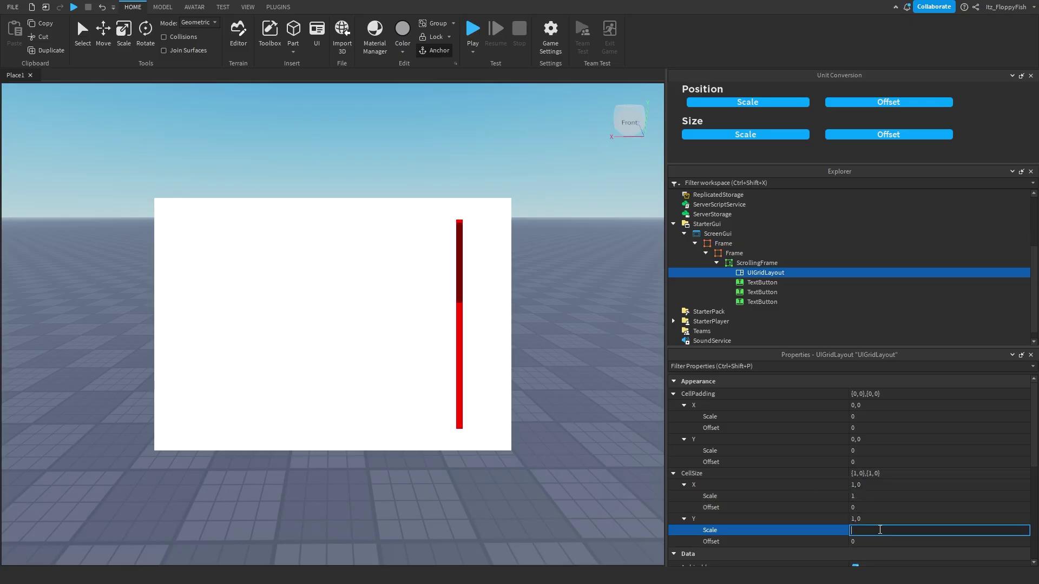
{"action": "key", "text": "Return"}
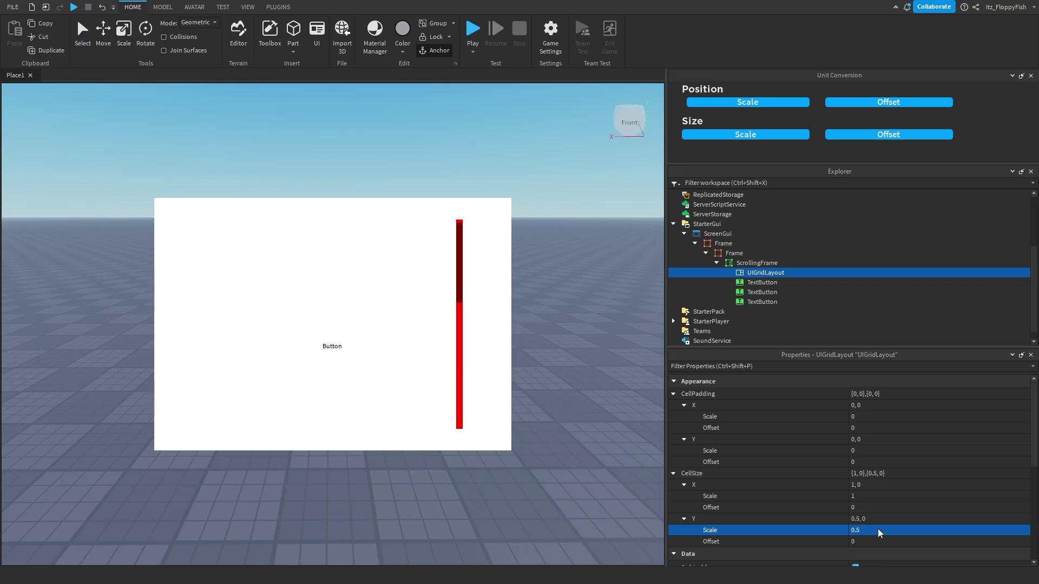
Set the UIGridLayout's CellSize scale to 0.1 for both Y and X
{"action": "left_click", "coordinate": [877, 531]}
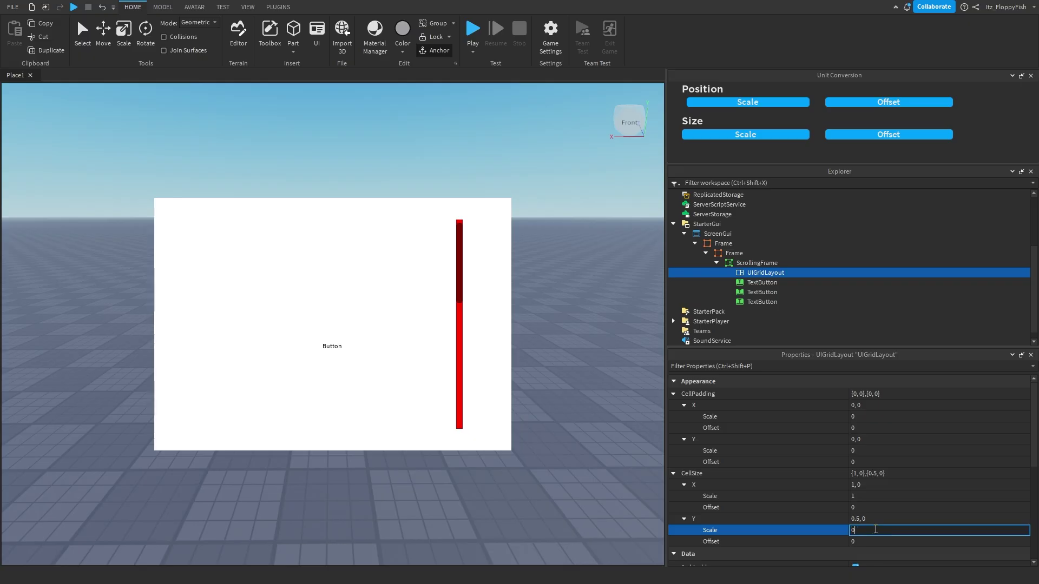
{"action": "type", "text": "0.1"}
{"action": "key", "text": "Return"}
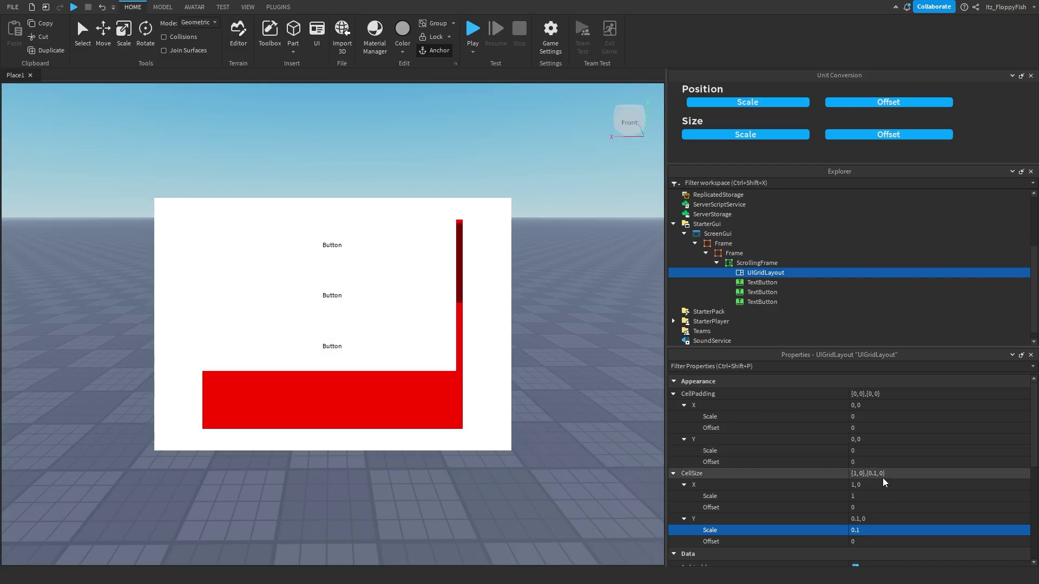
{"action": "left_click", "coordinate": [866, 486]}
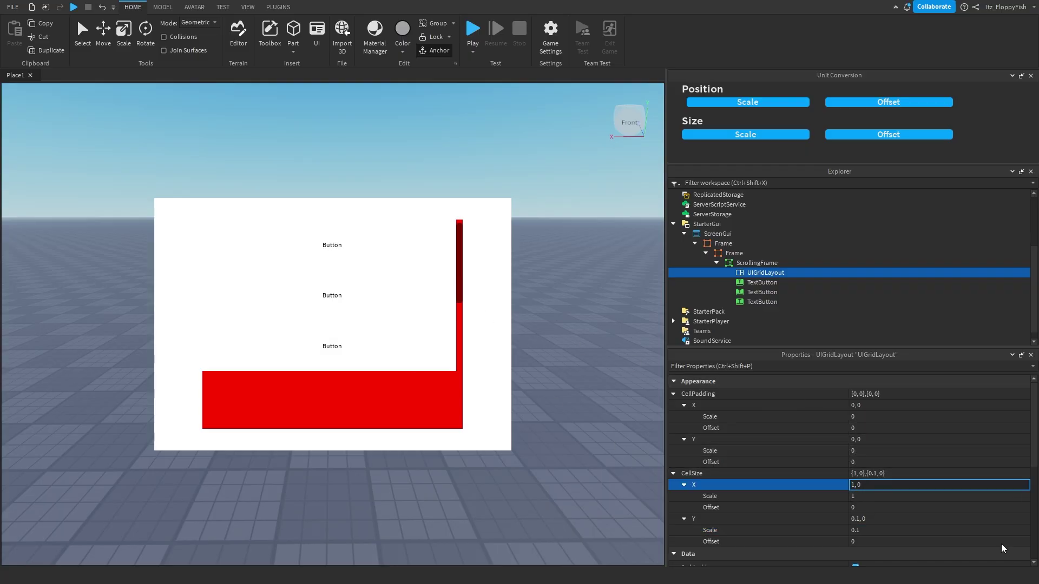
{"action": "type", "text": "0.1"}
{"action": "key", "text": "Return"}
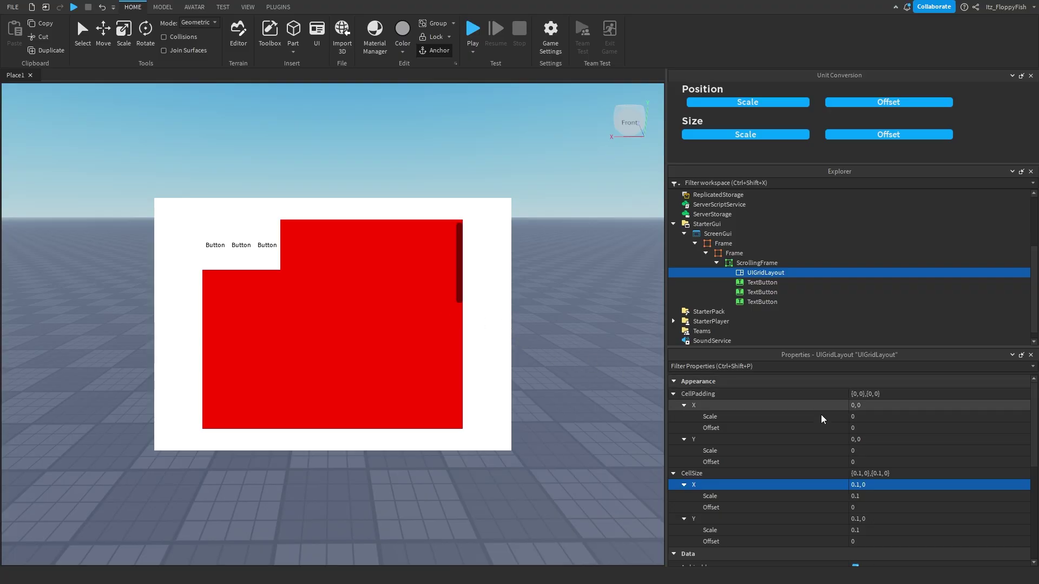
Try a UIGridLayout CellPadding scale of 0.5 for X, and undo it
{"action": "left_click", "coordinate": [861, 407]}
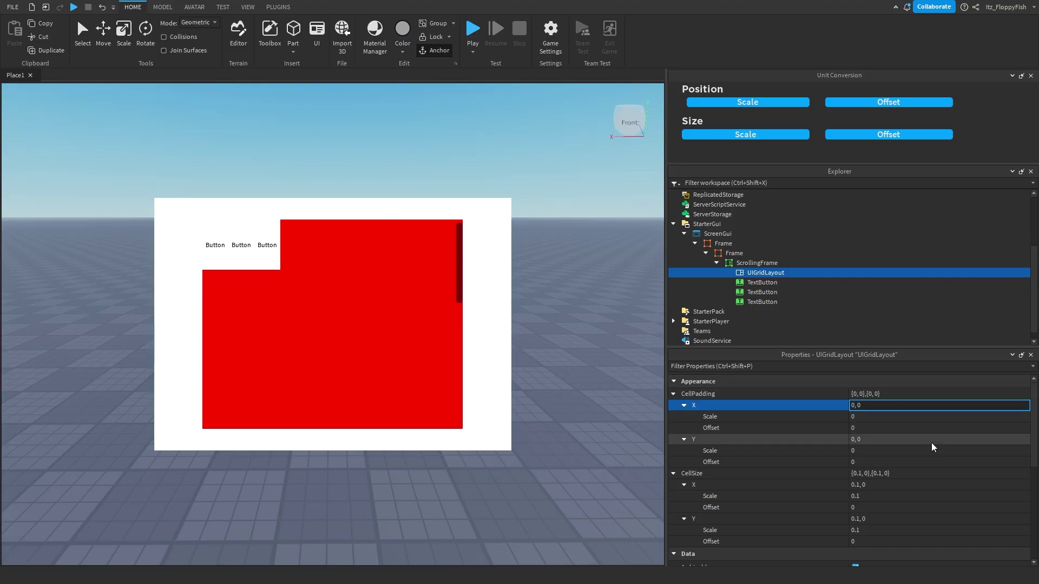
{"action": "type", "text": ".5"}
{"action": "key", "text": "Return"}
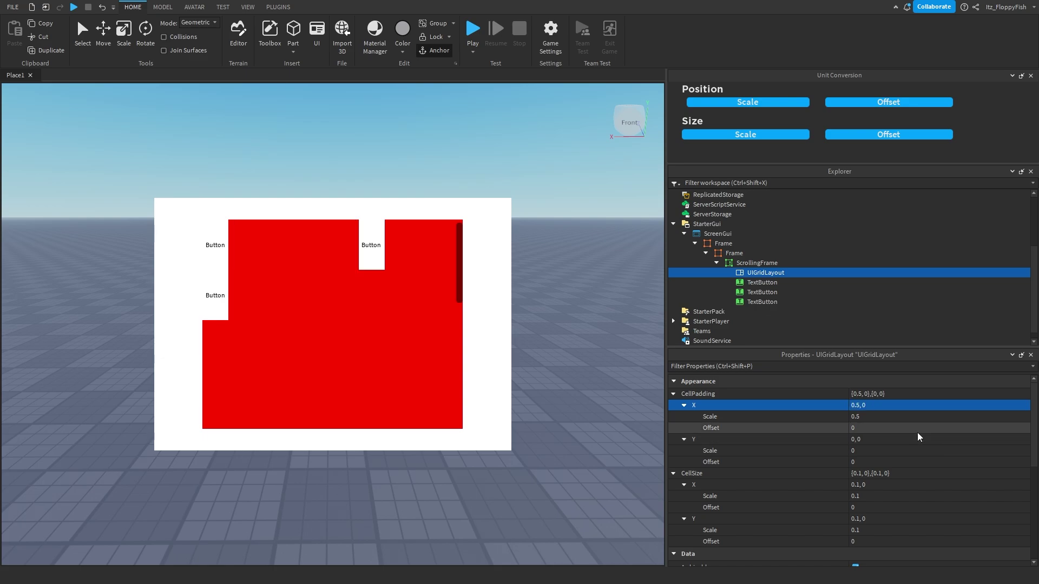
{"action": "key", "text": "ctrl+z"}
Set the UIGridLayout's CellPadding scale to 0.01 for both X and Y
{"action": "left_click", "coordinate": [858, 407]}
{"action": "left_click", "coordinate": [858, 406]}
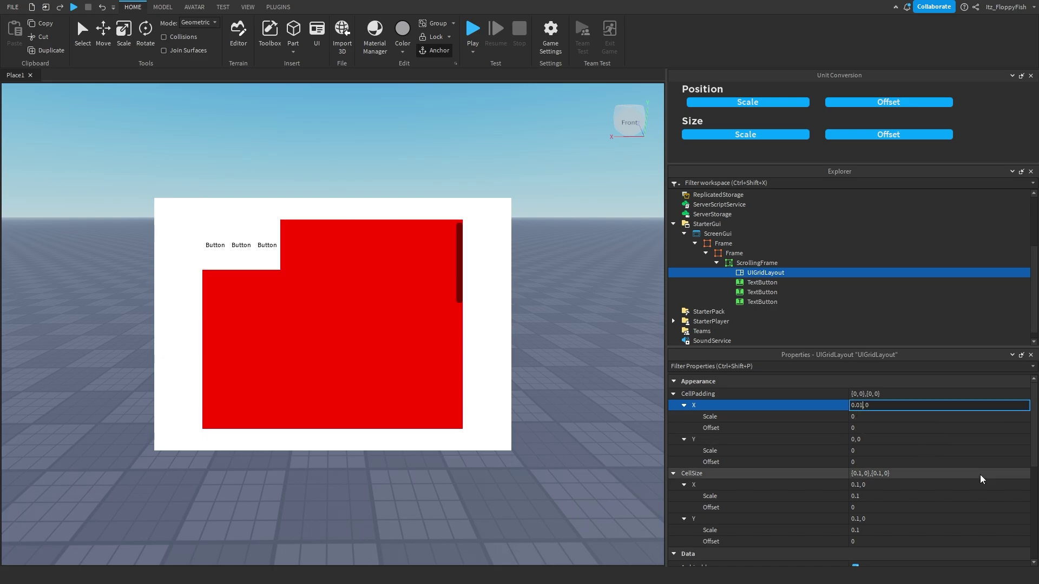
{"action": "type", "text": ".01"}
{"action": "key", "text": "Return"}
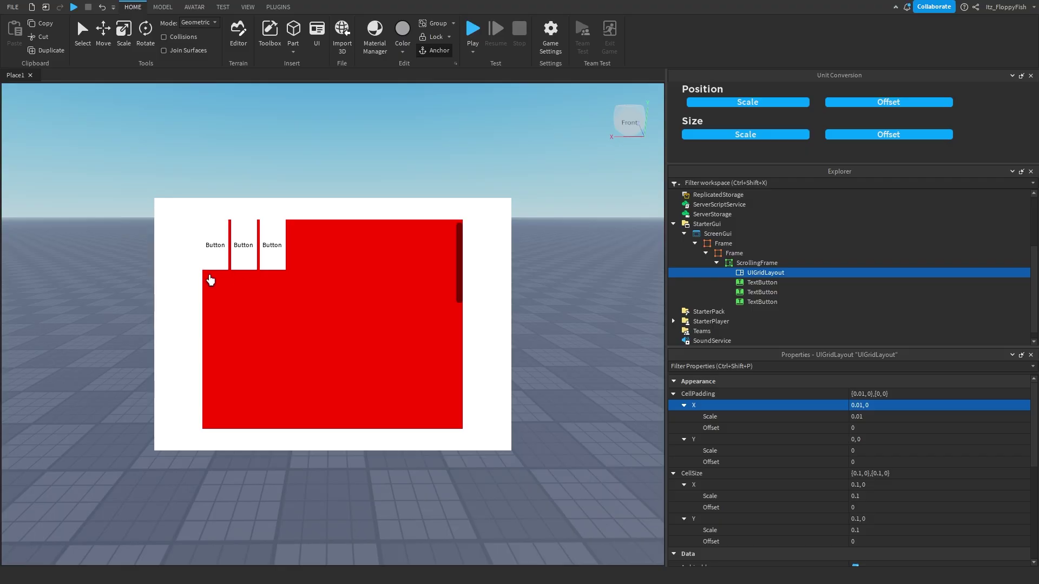
{"action": "left_click", "coordinate": [863, 452]}
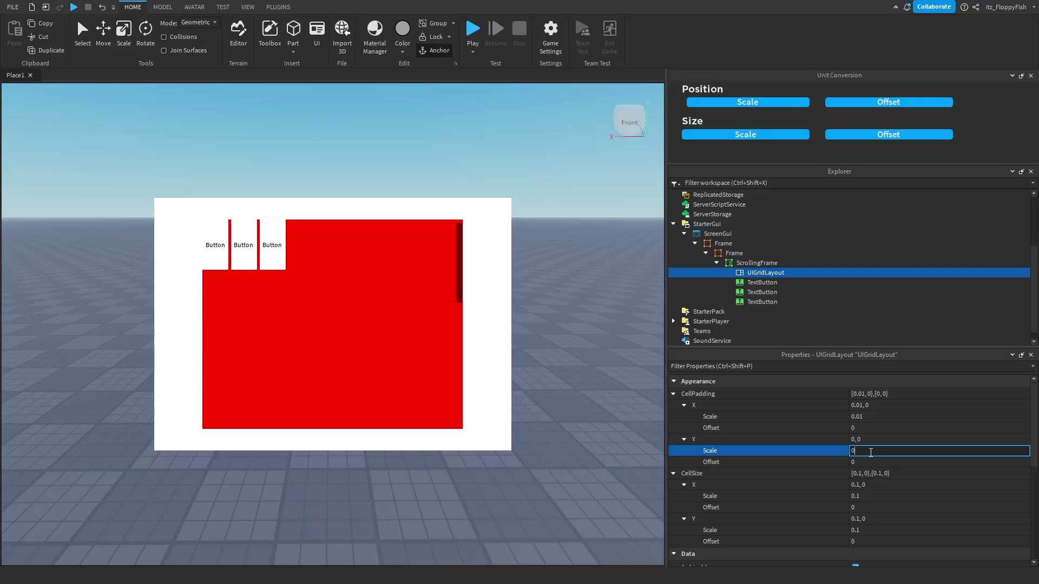
{"action": "key", "text": "Return"}
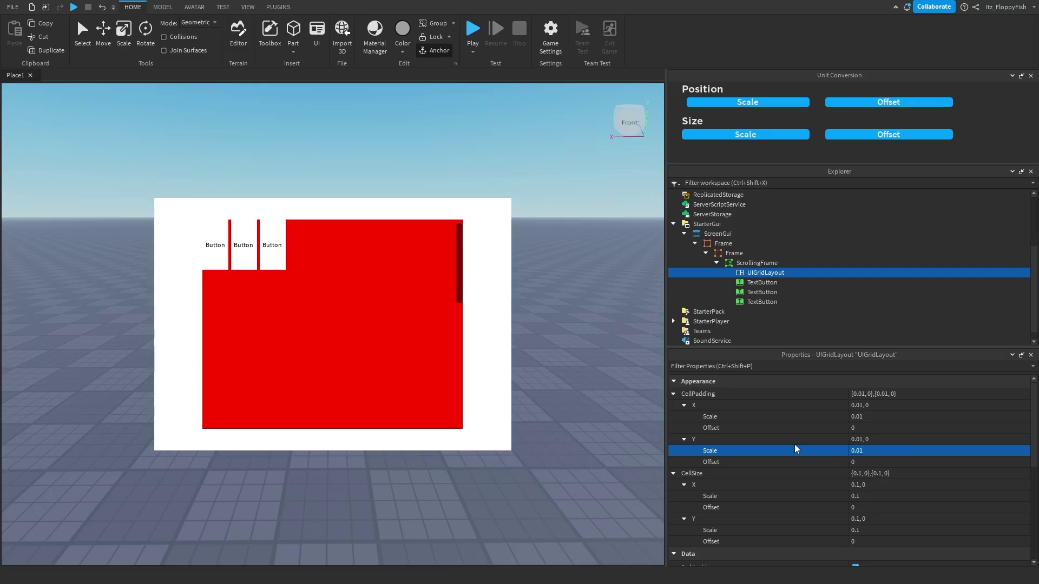
Try duplicating the three TextButtons twice inside the ScrollingFrame, and undo the copies
{"action": "left_click", "coordinate": [778, 303]}
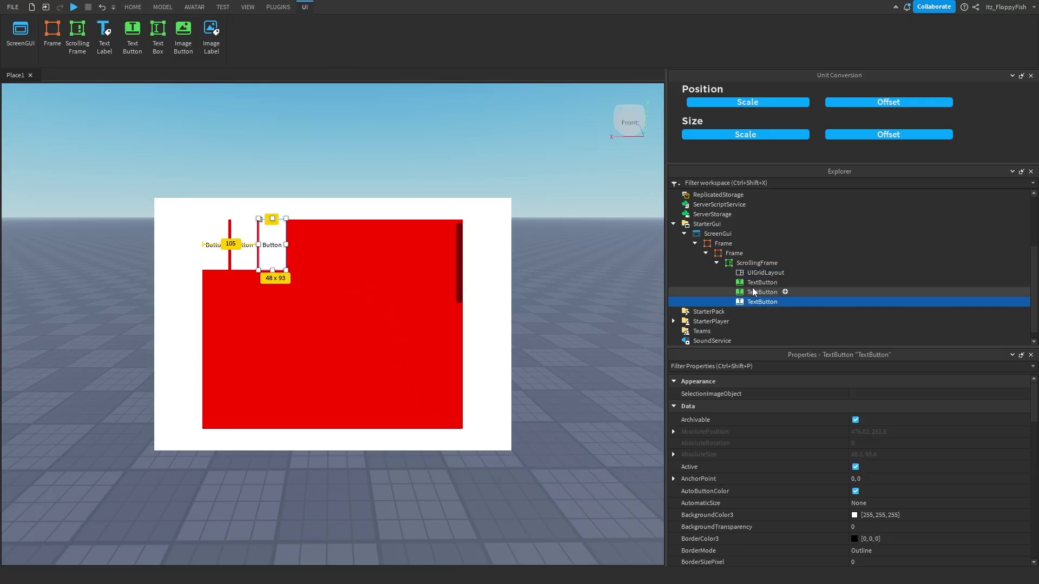
{"action": "left_click", "coordinate": [754, 283], "text": "shift"}
{"action": "key", "text": "ctrl+d"}
{"action": "key", "text": "ctrl+d"}
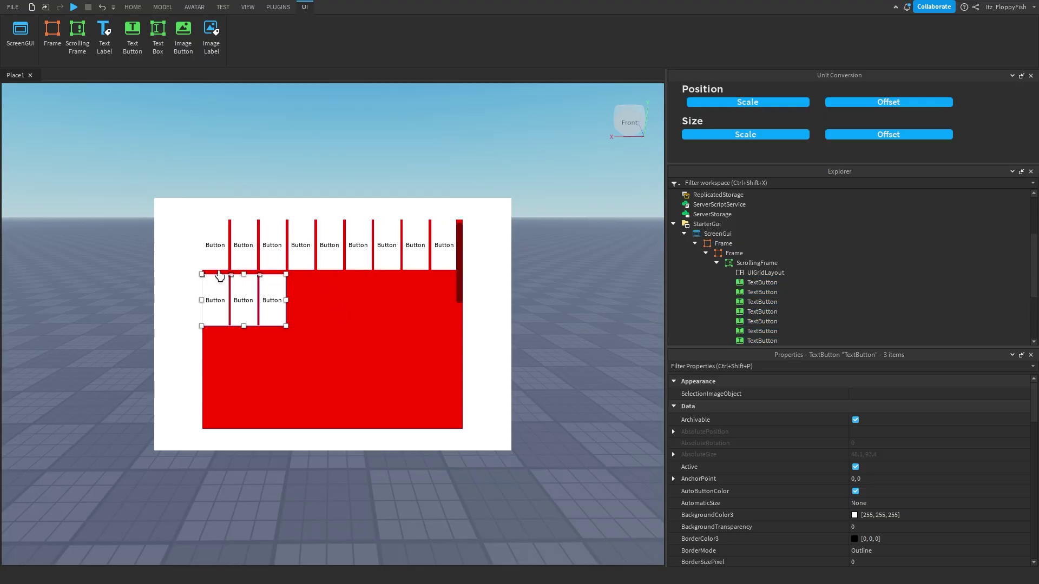
{"action": "key", "text": "ctrl+z"}
{"action": "key", "text": "ctrl+z"}
{"action": "key", "text": "ctrl+z"}
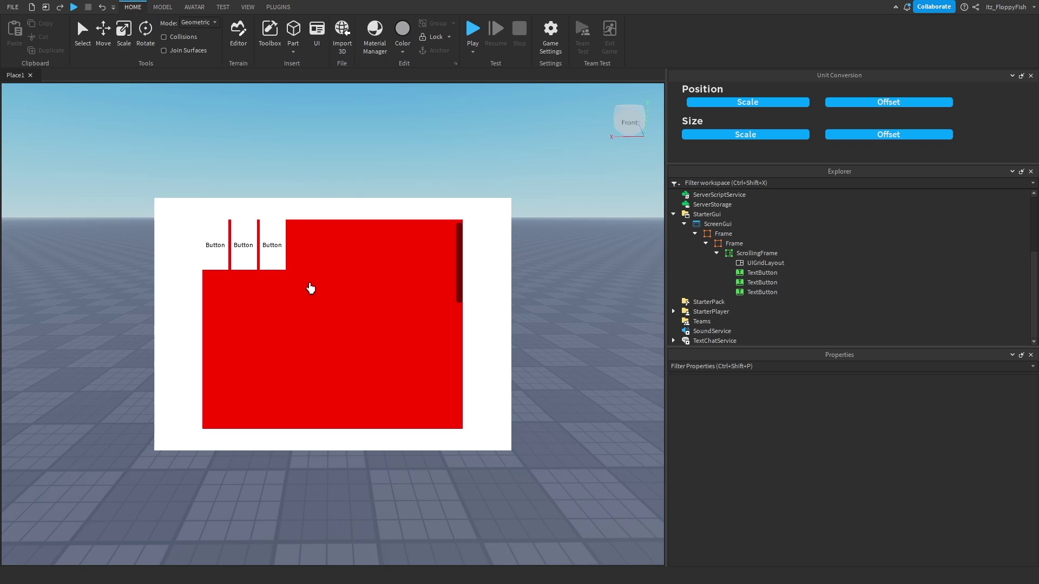
Convert the size and position of both Frames, the ScrollingFrame and everything inside it to Scale
{"action": "left_click", "coordinate": [757, 293]}
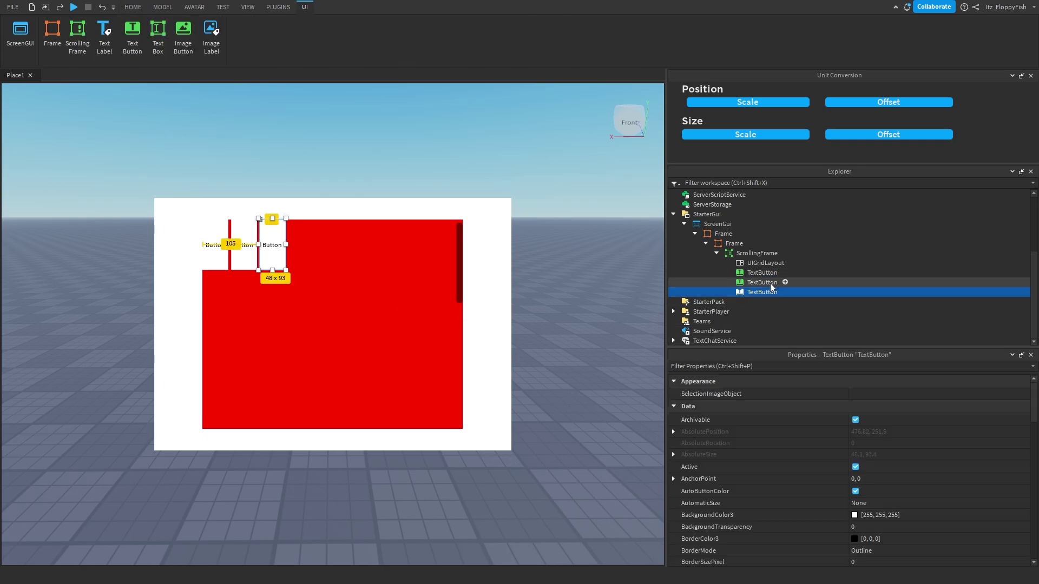
{"action": "left_click", "coordinate": [722, 234]}
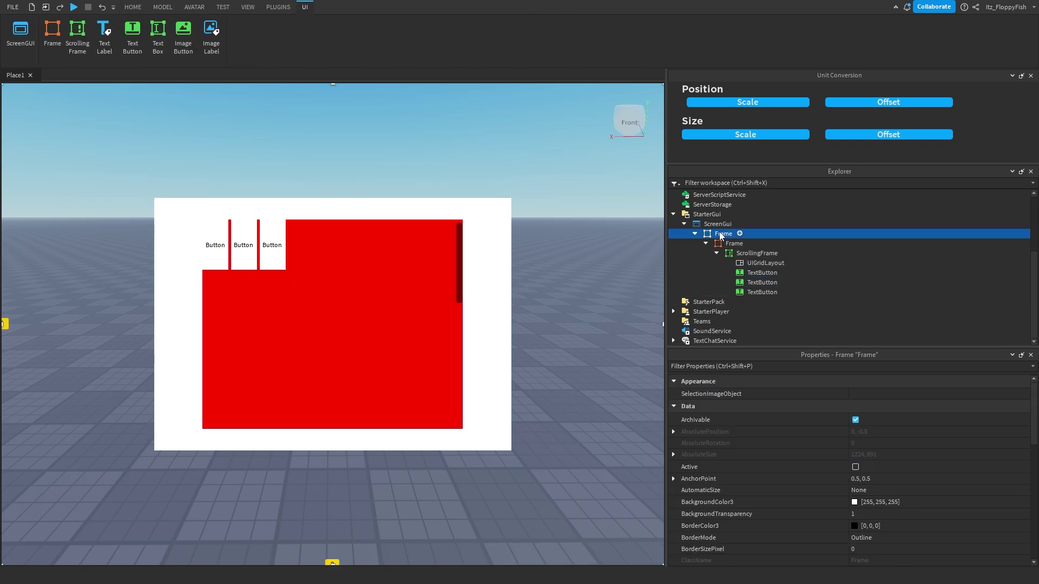
{"action": "left_click", "coordinate": [733, 244], "text": "ctrl"}
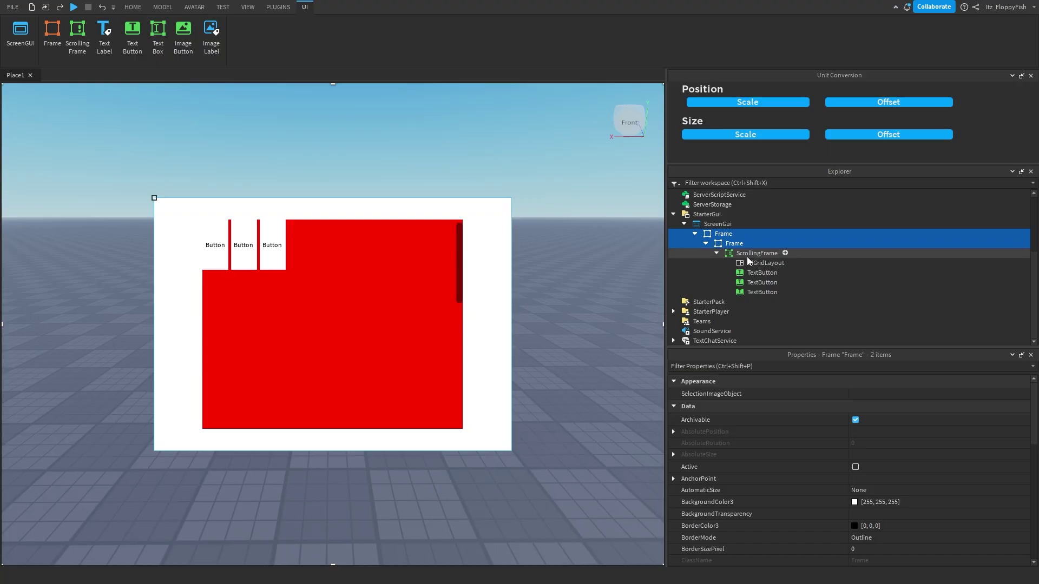
{"action": "left_click", "coordinate": [745, 254], "text": "ctrl"}
{"action": "left_click", "coordinate": [752, 292], "text": "shift"}
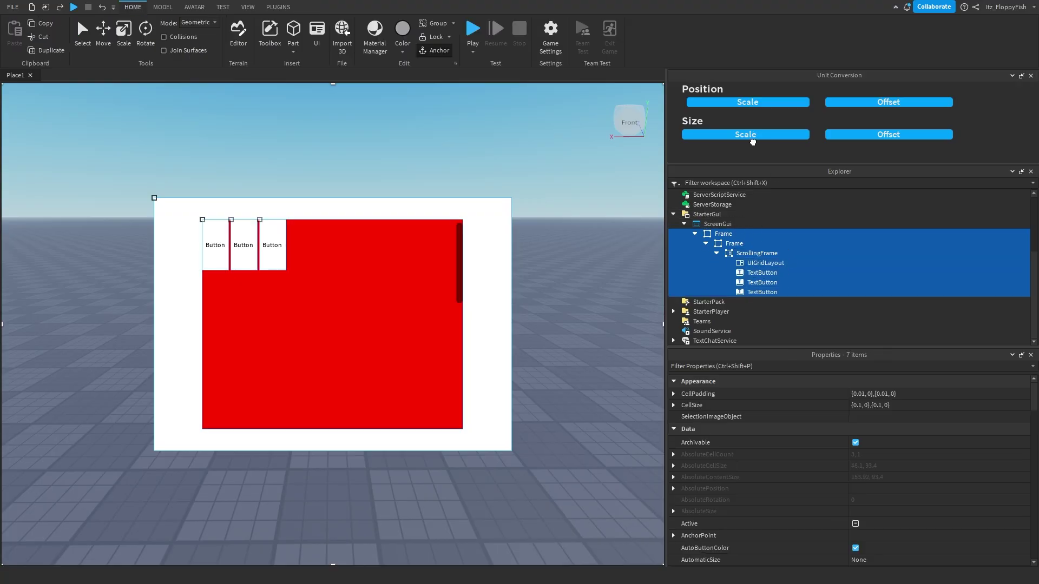
{"action": "left_click", "coordinate": [752, 137]}
{"action": "left_click", "coordinate": [748, 102]}
Add a UIAspectRatioConstraint to the outer Frame with the AutoScale Lite plugin
{"action": "left_click", "coordinate": [758, 282]}
{"action": "left_click", "coordinate": [725, 234]}
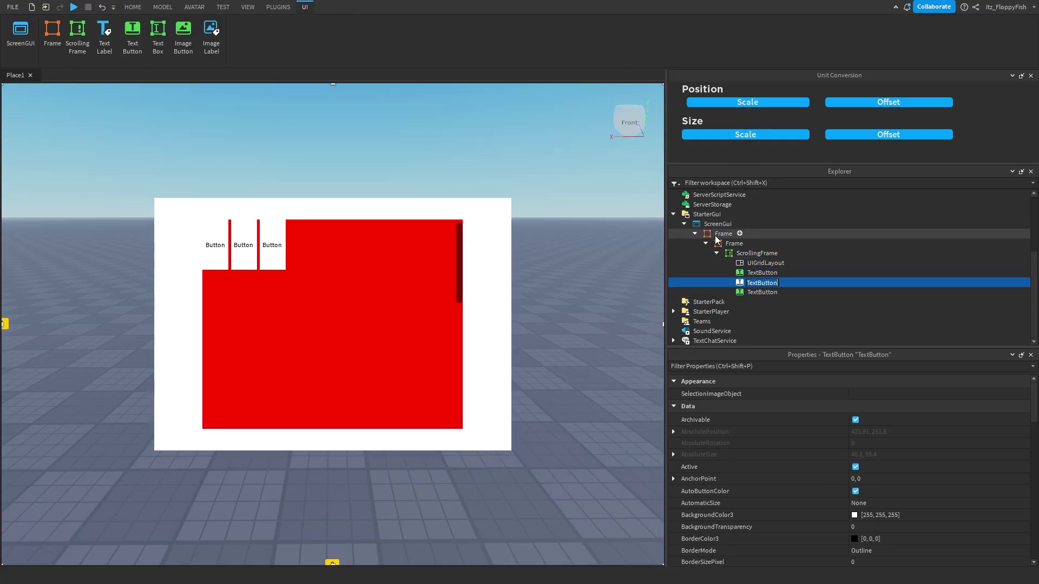
{"action": "left_click", "coordinate": [695, 234]}
{"action": "left_click", "coordinate": [276, 7]}
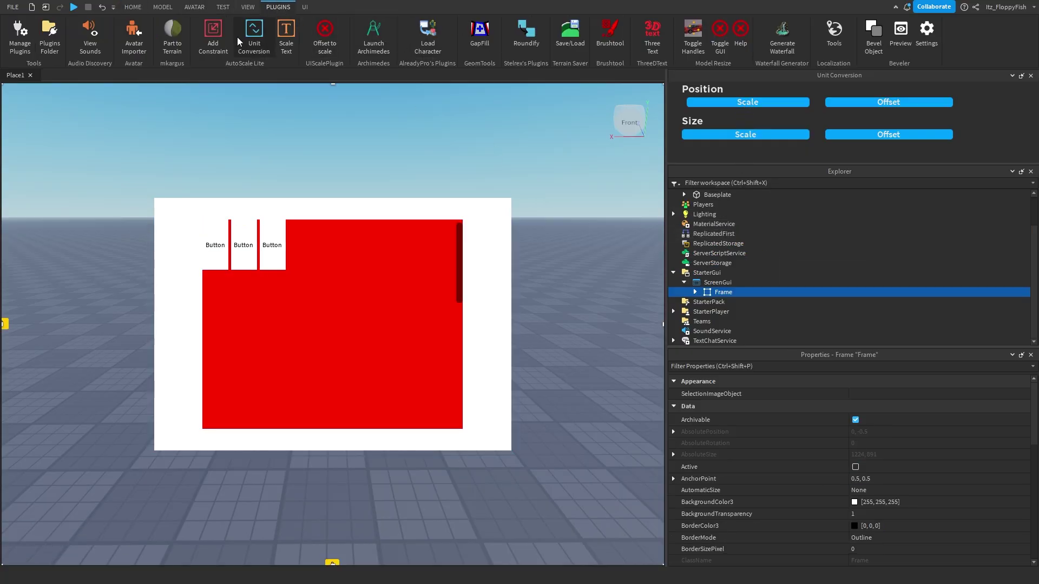
{"action": "left_click", "coordinate": [696, 292]}
{"action": "left_click", "coordinate": [758, 302]}
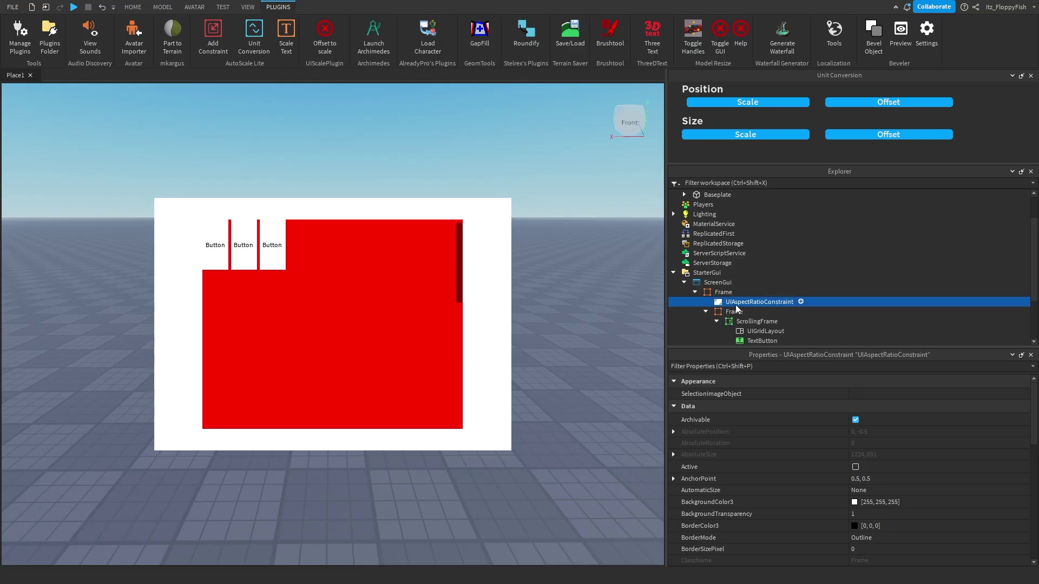
Add a UIAspectRatioConstraint to both the inner Frame and the ScrollingFrame
{"action": "left_click", "coordinate": [734, 312]}
{"action": "left_click", "coordinate": [278, 7]}
{"action": "left_click", "coordinate": [223, 37]}
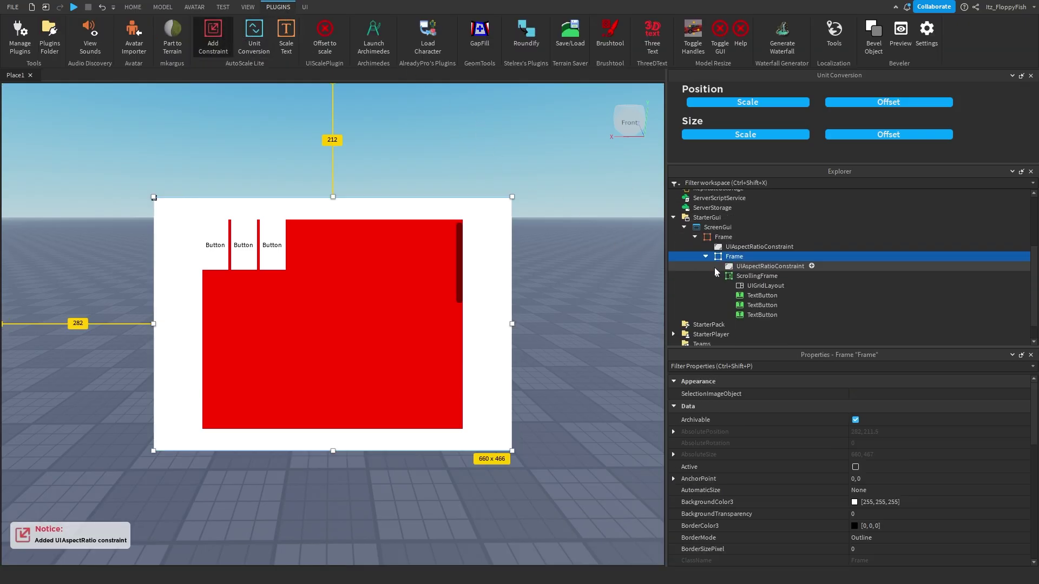
{"action": "left_click", "coordinate": [741, 276]}
{"action": "left_click", "coordinate": [279, 8]}
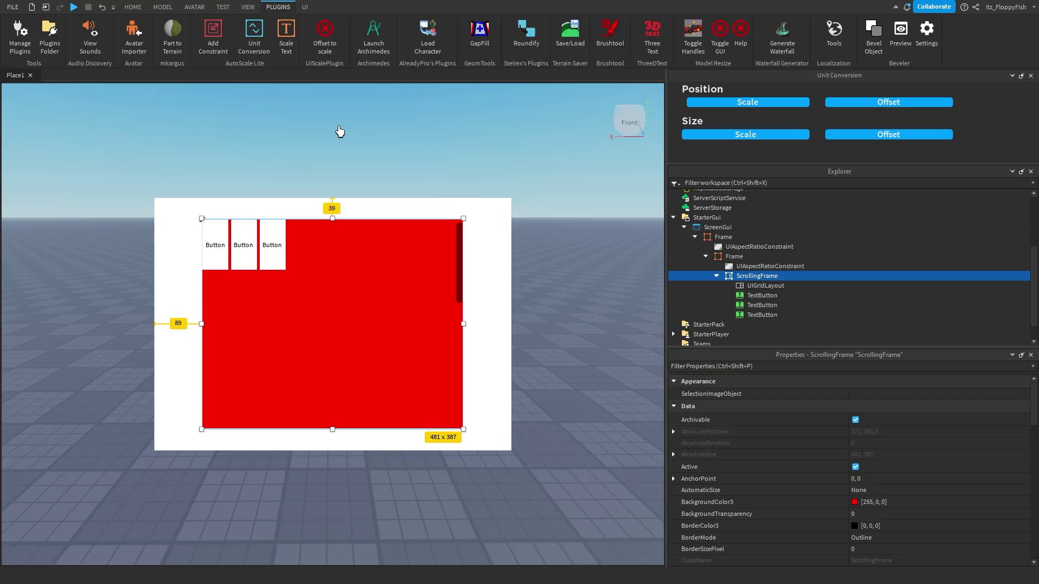
{"action": "left_click", "coordinate": [213, 35]}
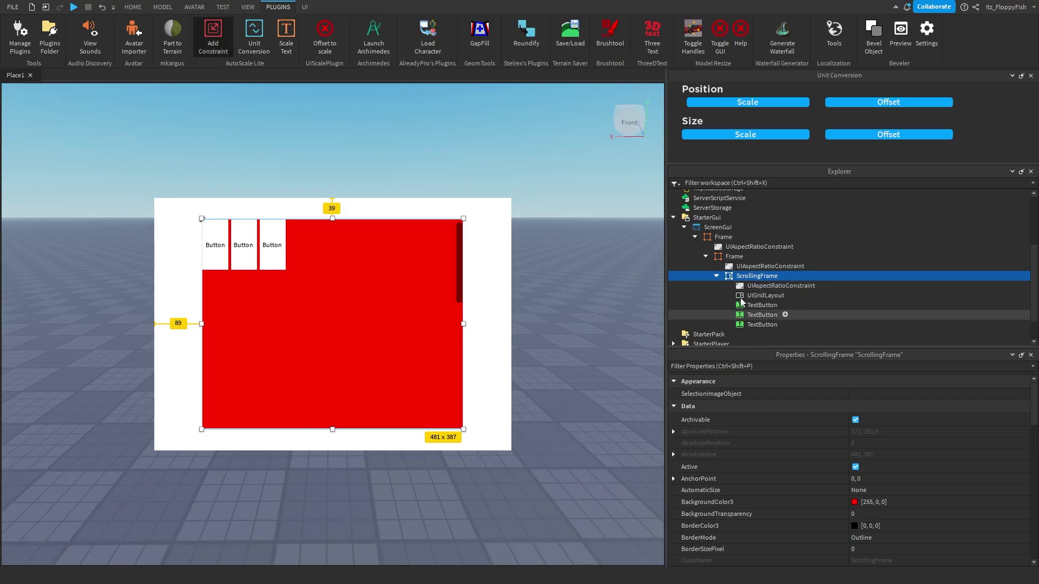
Narrow the viewport to check how the ScreenGui's contents scale
{"action": "left_click", "coordinate": [725, 237]}
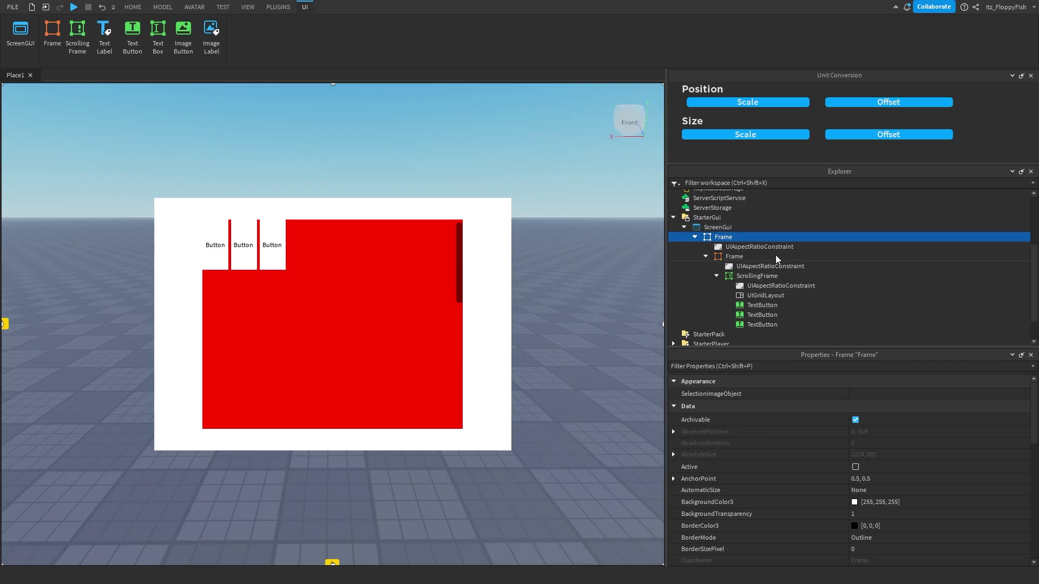
{"action": "left_click", "coordinate": [698, 227]}
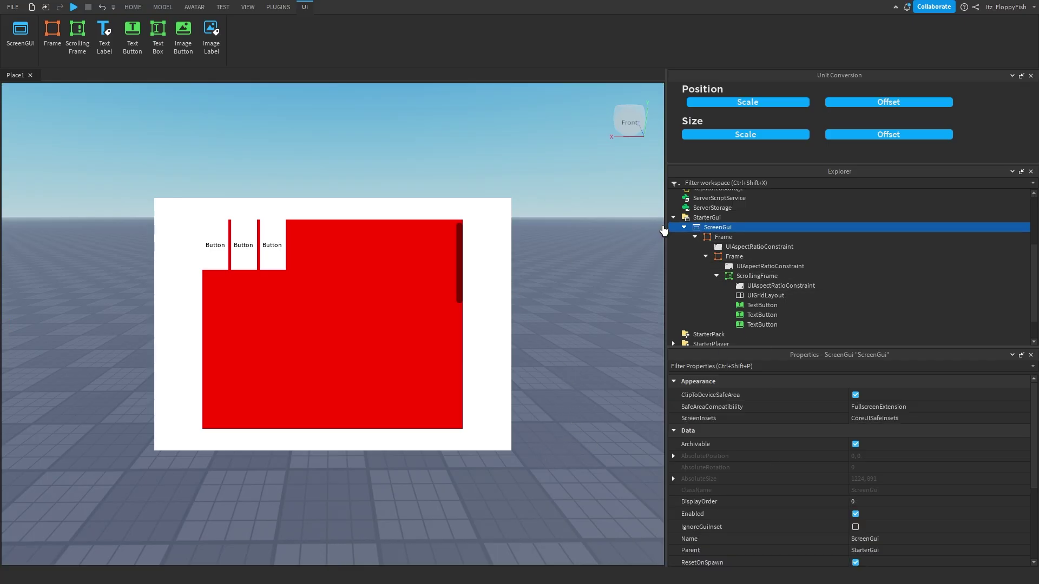
{"action": "left_click_drag", "start_coordinate": [666, 225], "coordinate": [389, 222]}
Enable TextScaled on all three TextButtons in the ScrollingFrame
{"action": "left_click", "coordinate": [485, 325]}
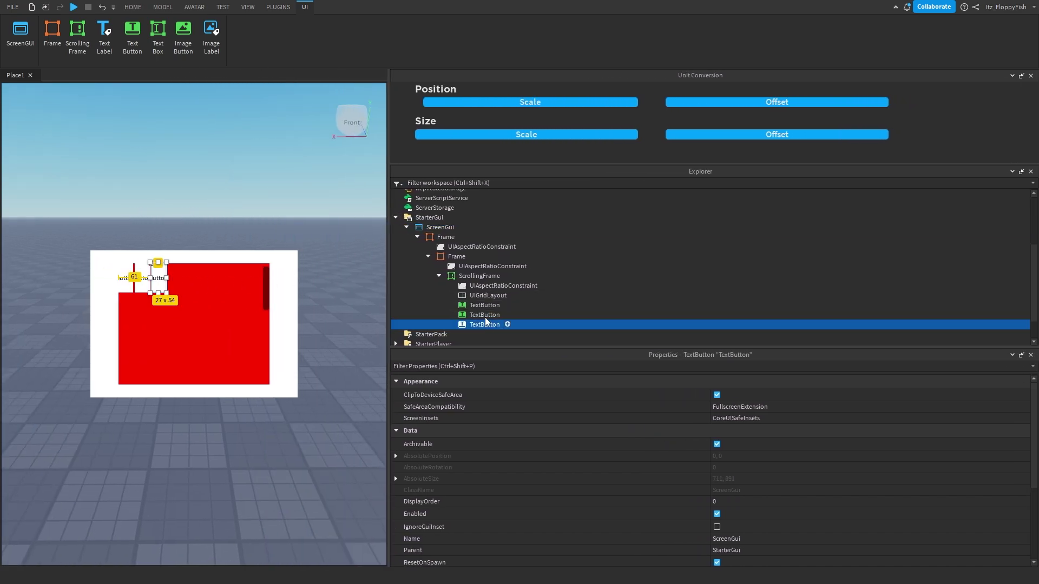
{"action": "left_click", "coordinate": [485, 307], "text": "shift"}
{"action": "scroll", "coordinate": [759, 520], "scroll_direction": "down", "scroll_amount": 10}
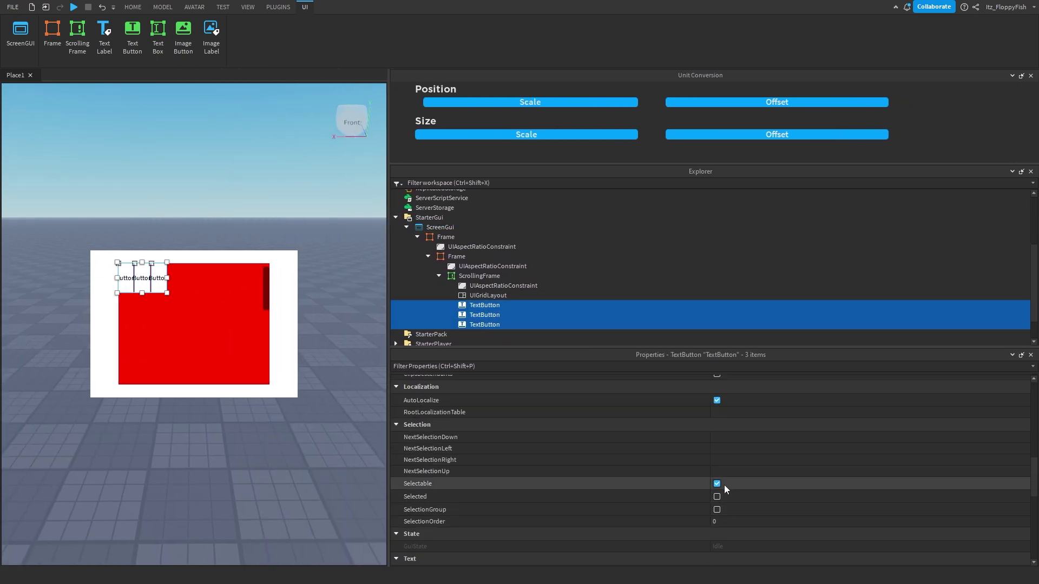
{"action": "left_click", "coordinate": [718, 534]}
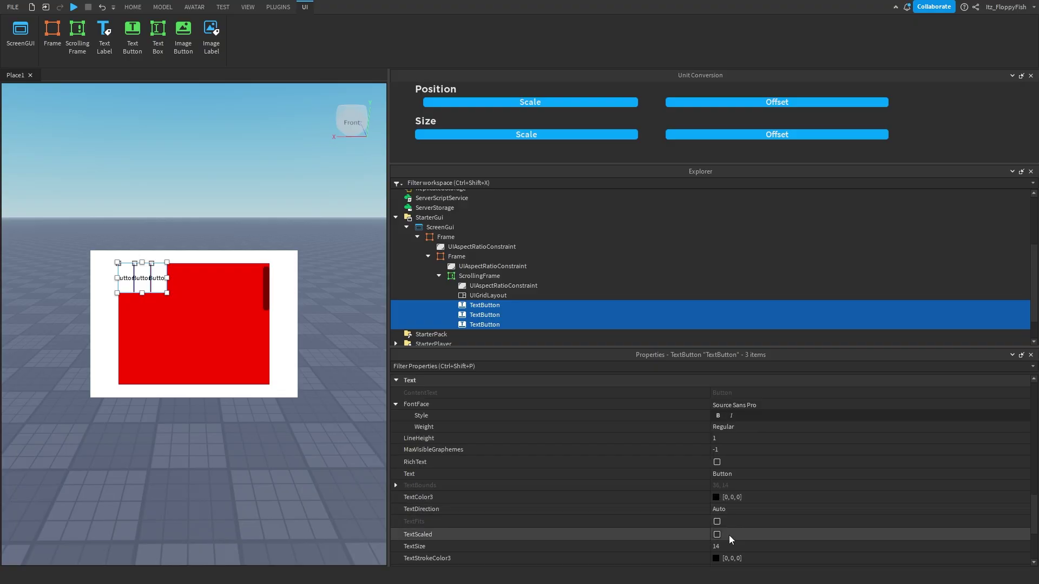
Widen the viewport, enable device emulation and preview the GUI on the Samsung Galaxy S3
{"action": "left_click_drag", "start_coordinate": [388, 275], "coordinate": [464, 279]}
{"action": "left_click", "coordinate": [223, 6]}
{"action": "left_click", "coordinate": [214, 34]}
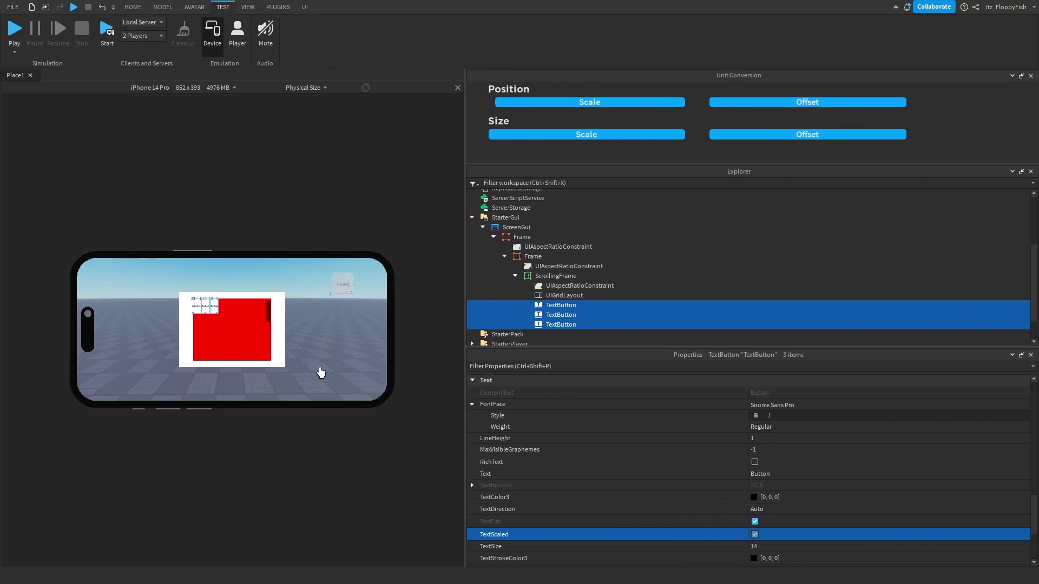
{"action": "left_click", "coordinate": [230, 88]}
{"action": "left_click", "coordinate": [164, 225]}
{"action": "left_click", "coordinate": [262, 395]}
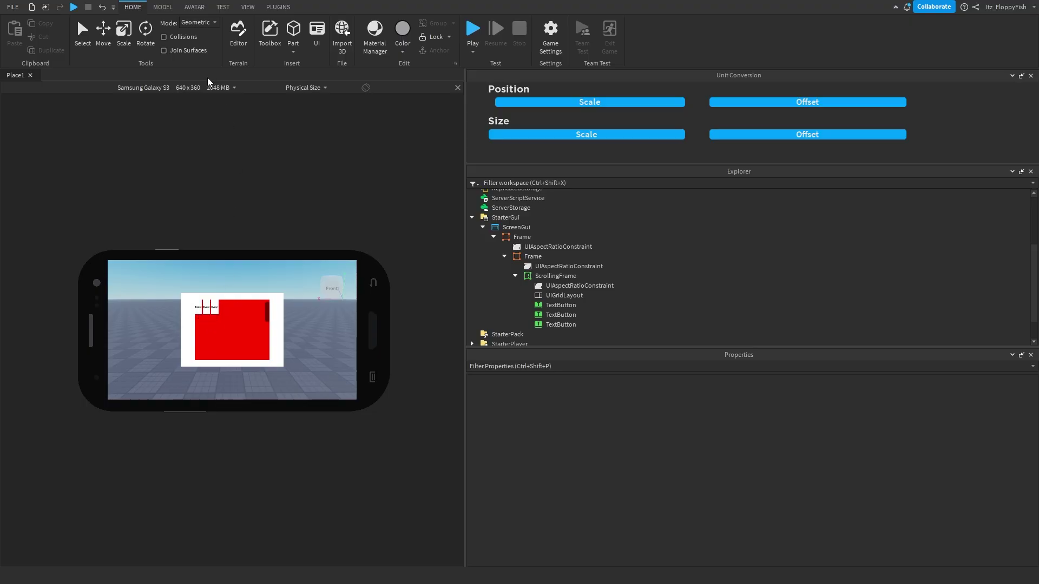
Preview the GUI on the iPad 6th Generation, the iPhone 7 and another phone
{"action": "left_click", "coordinate": [198, 88]}
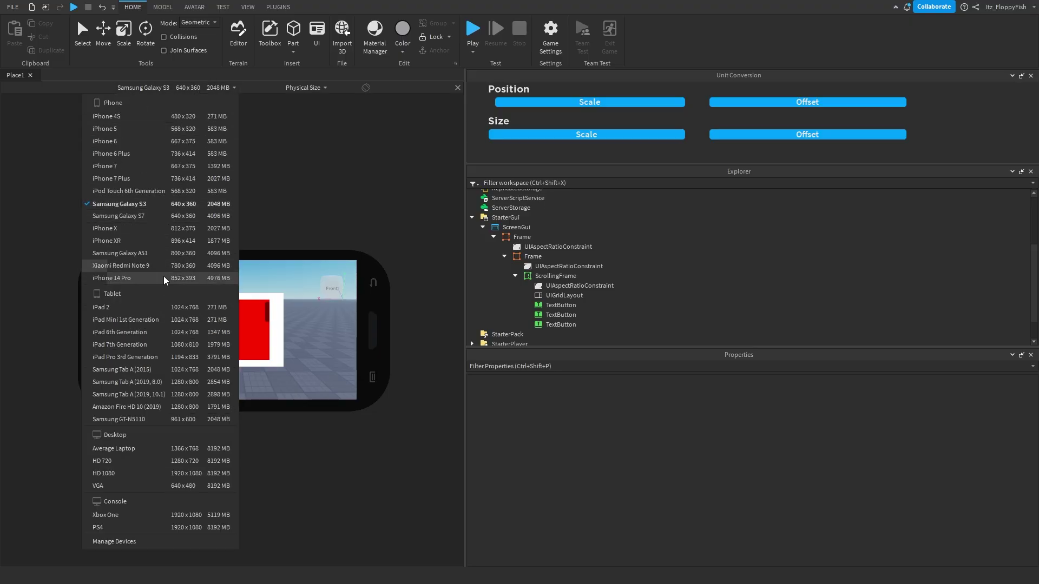
{"action": "left_click", "coordinate": [170, 336]}
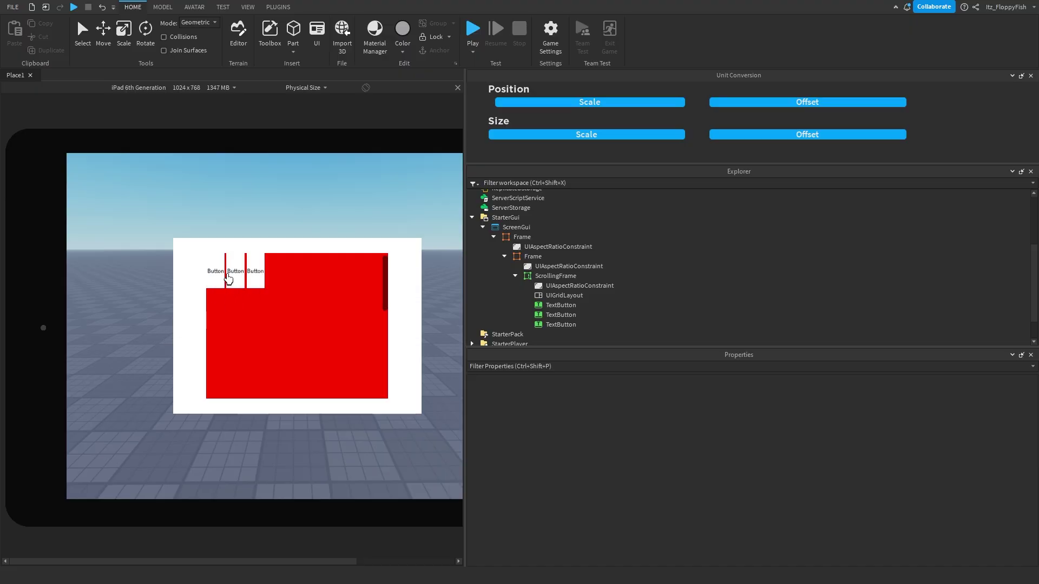
{"action": "left_click", "coordinate": [199, 88]}
{"action": "left_click", "coordinate": [175, 166]}
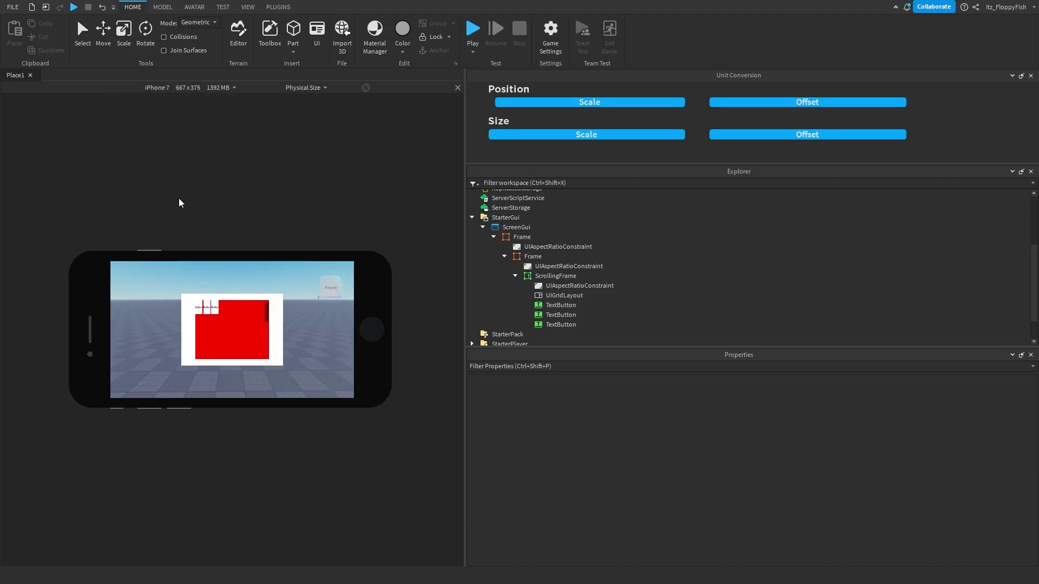
{"action": "left_click", "coordinate": [178, 87]}
{"action": "left_click", "coordinate": [171, 130]}
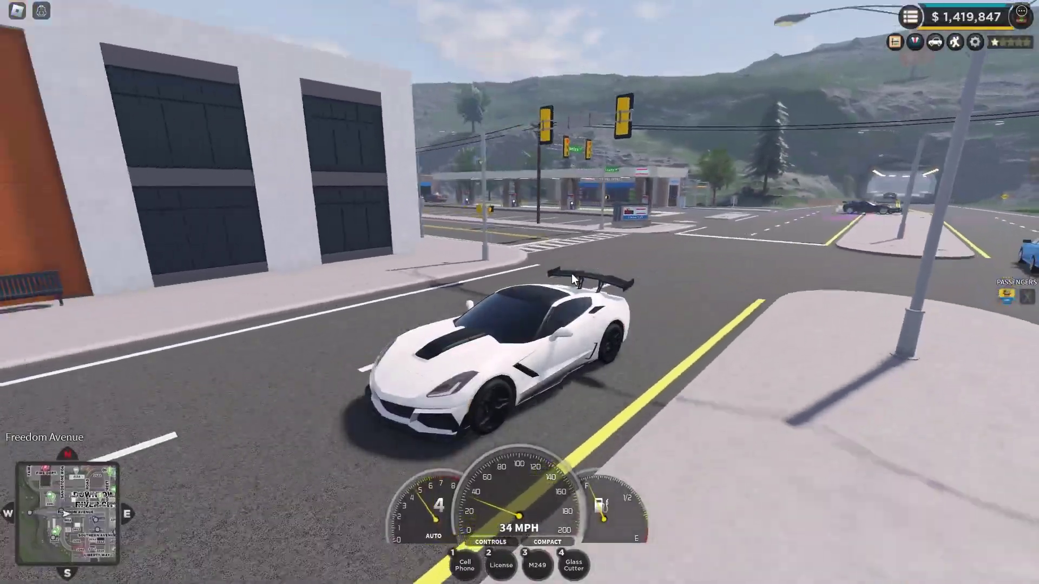
{"action": "right_click_drag", "start_coordinate": [572, 275], "coordinate": [544, 280]}
{"action": "key", "text": "s"}
{"action": "key", "text": "a"}
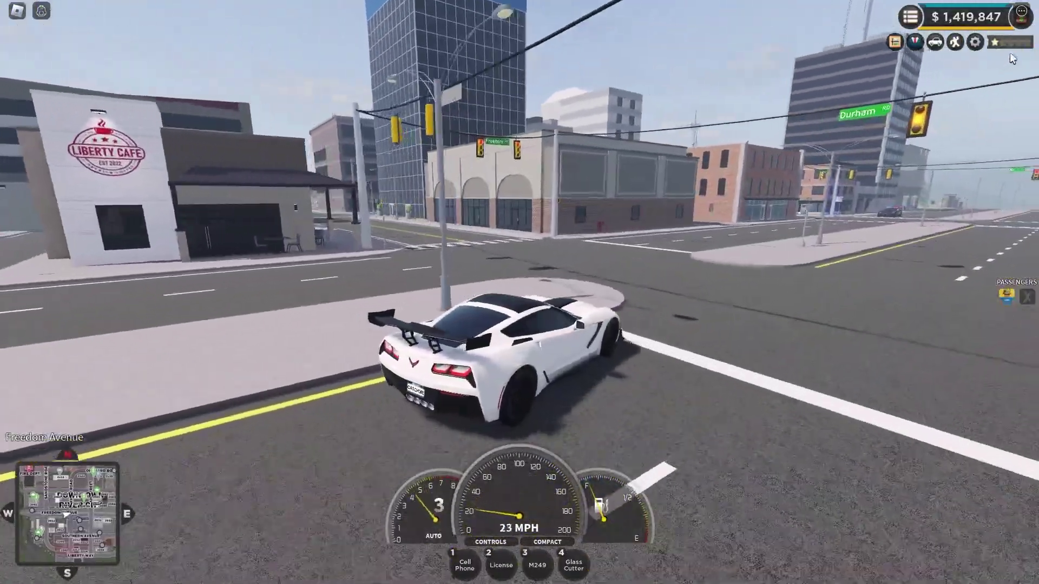
{"action": "key", "text": "w"}
{"action": "key", "text": "a"}
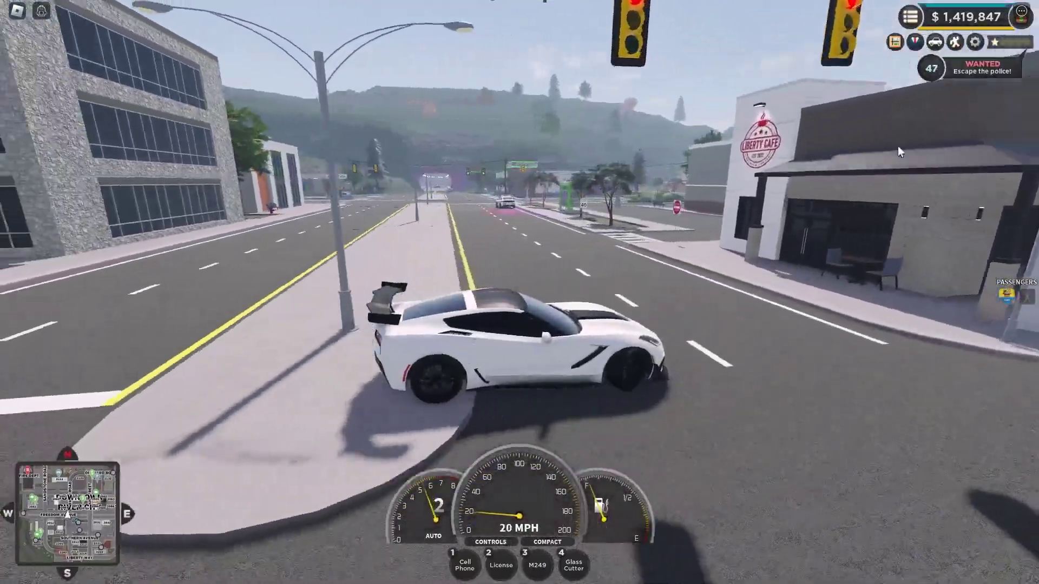
{"action": "key", "text": "w"}
{"action": "key", "text": "a"}
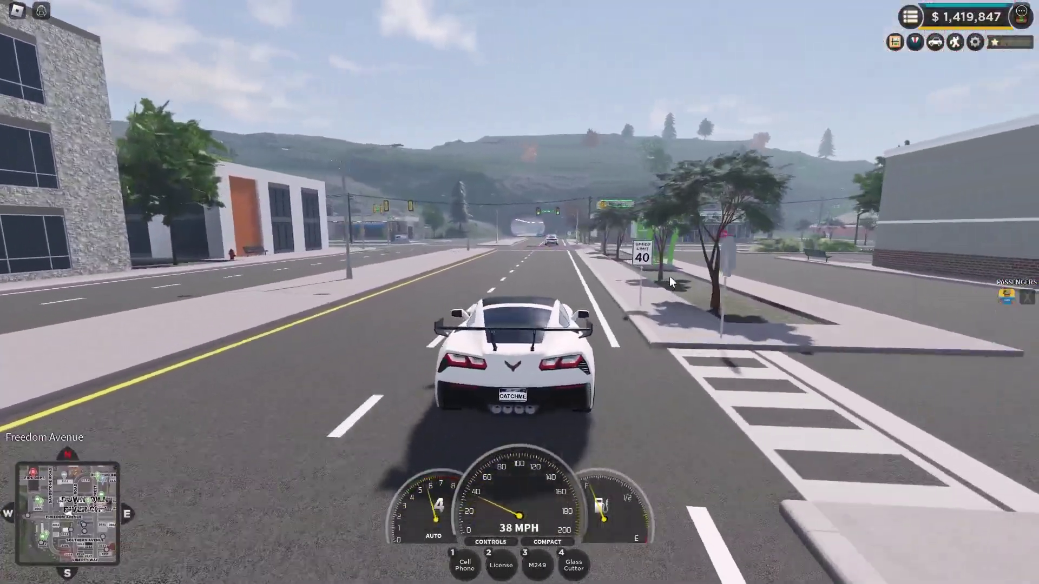
{"action": "key", "text": "w"}
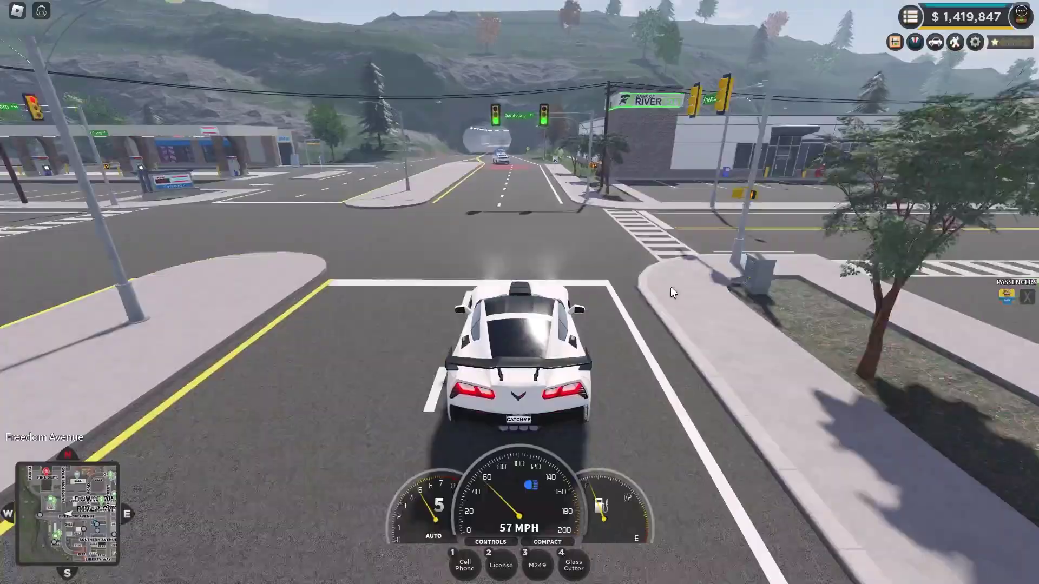
{"action": "key", "text": "w"}
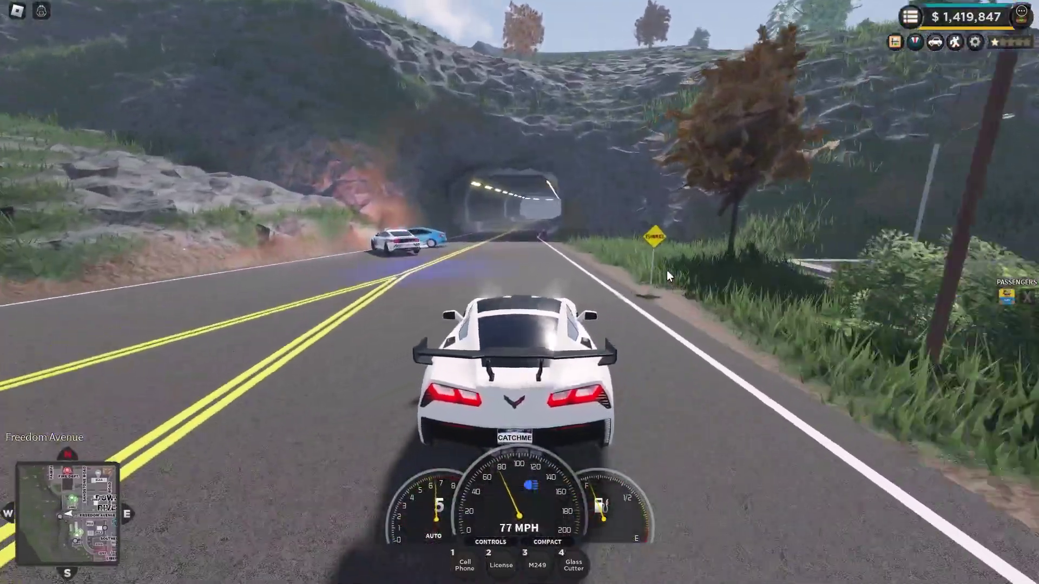
{"action": "key", "text": "w"}
{"action": "right_click_drag", "start_coordinate": [667, 271], "coordinate": [666, 271]}
{"action": "key", "text": "w"}
{"action": "key", "text": "d"}
{"action": "key", "text": "s"}
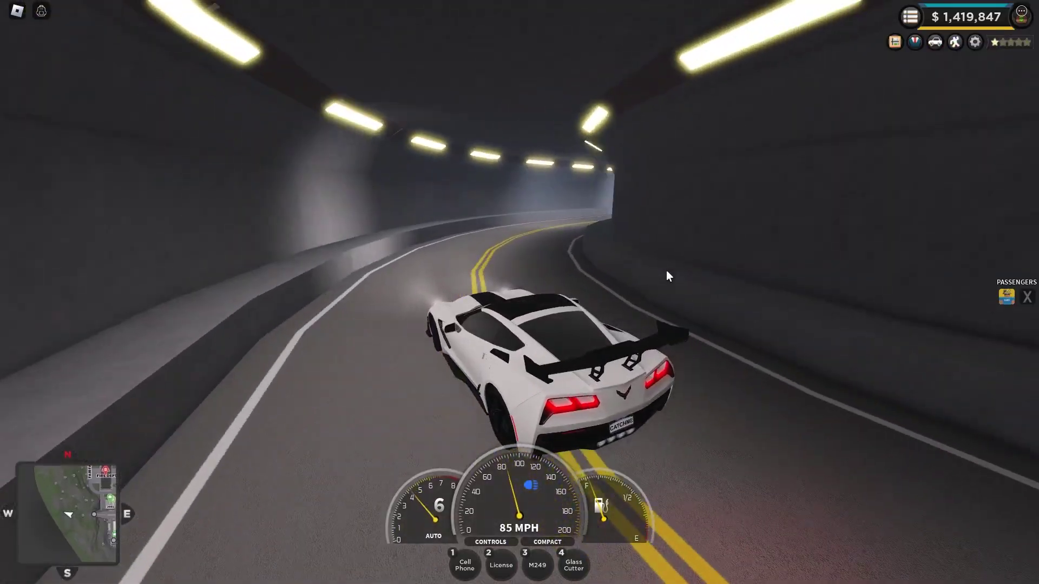
{"action": "key", "text": "w"}
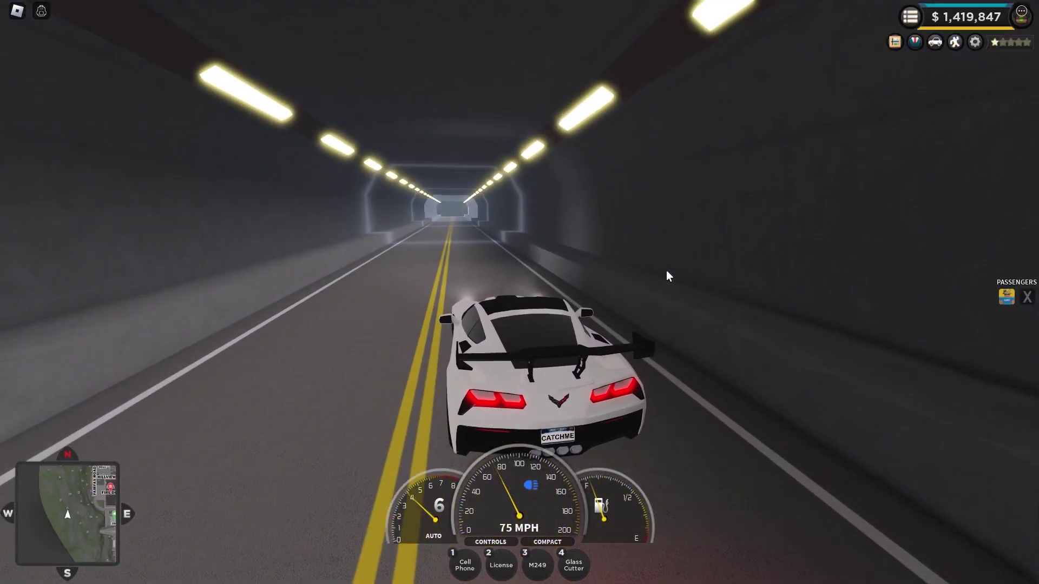
{"action": "key", "text": "w"}
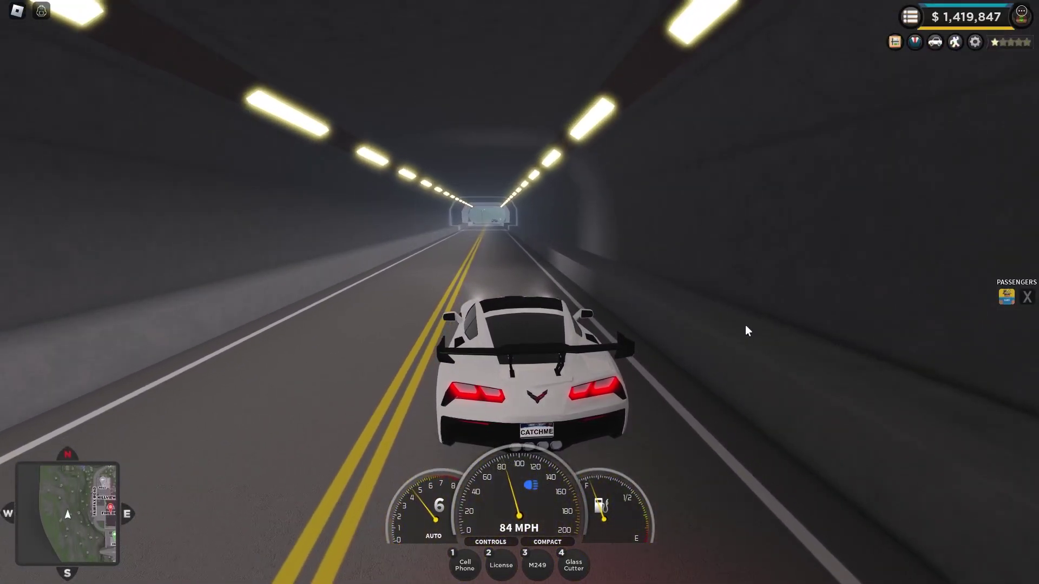
{"action": "key", "text": "w"}
{"action": "key", "text": "s"}
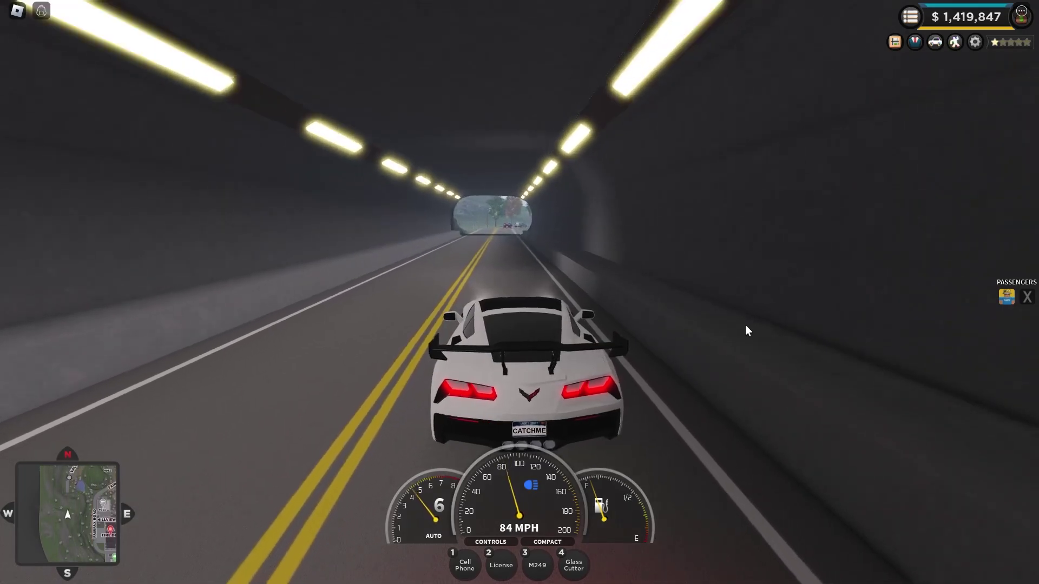
{"action": "key", "text": "w"}
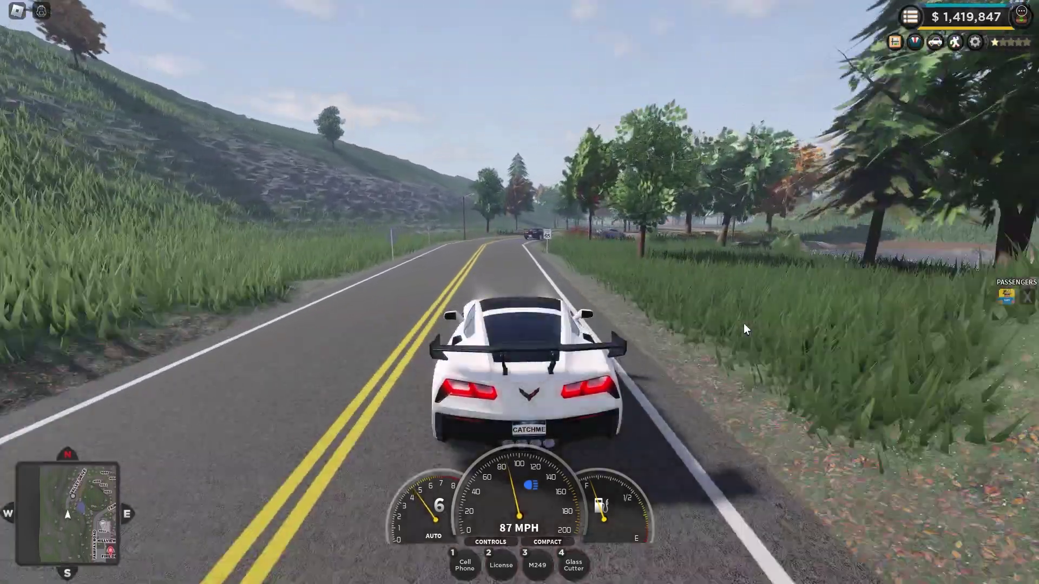
{"action": "key", "text": "w"}
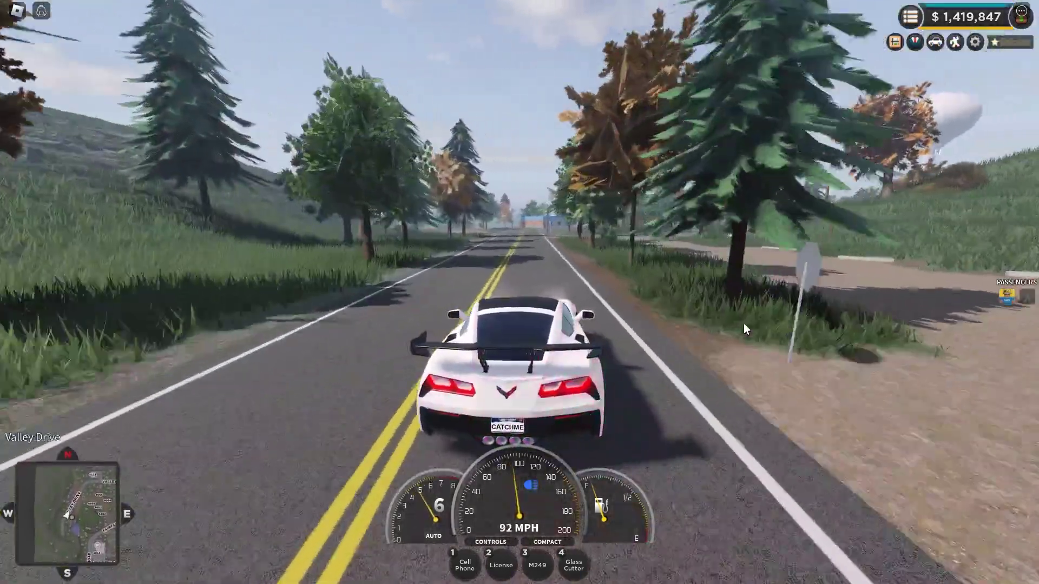
{"action": "key", "text": "d"}
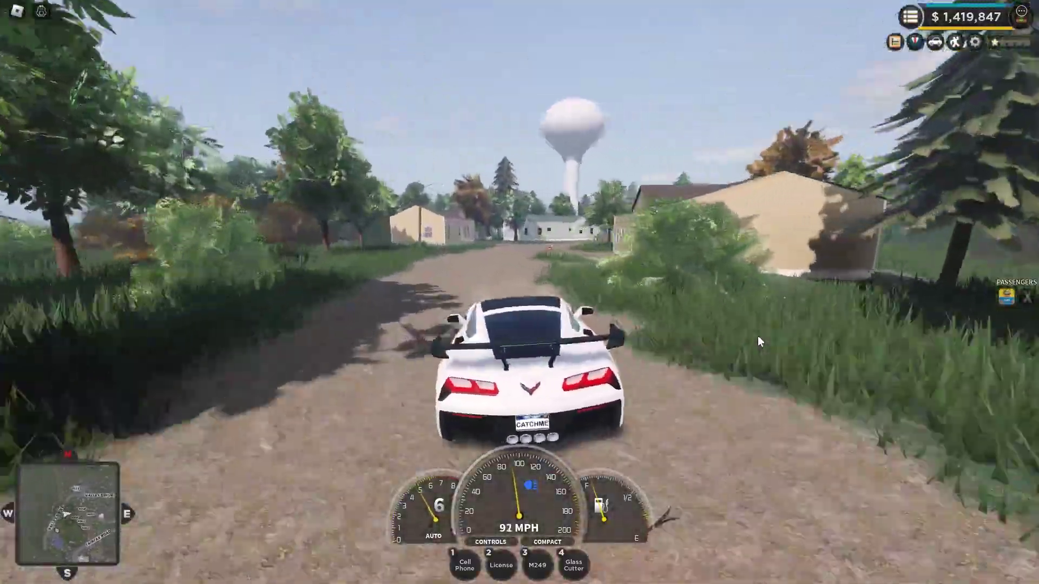
{"action": "key", "text": "a"}
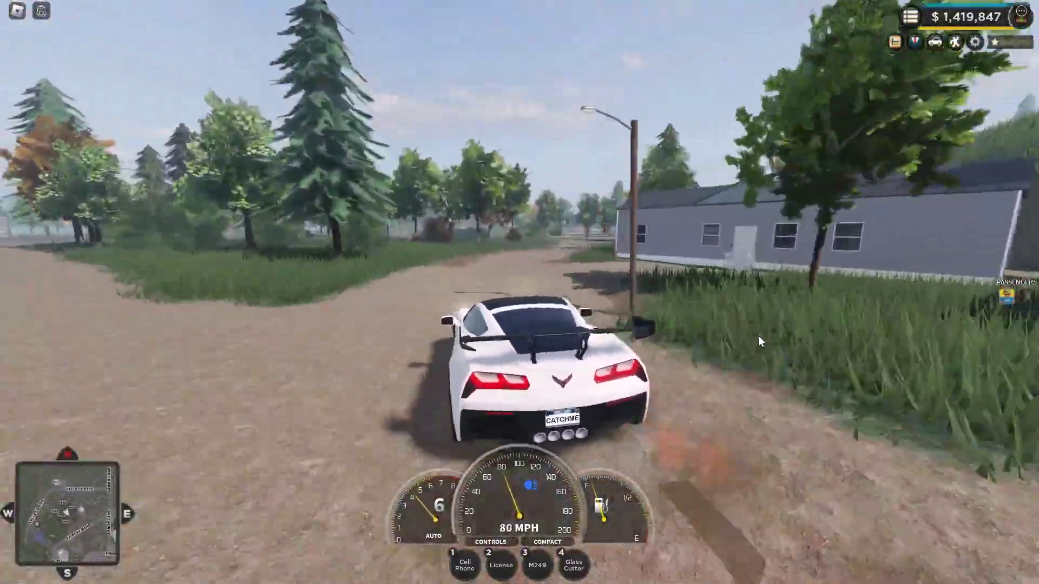
{"action": "key", "text": "w"}
{"action": "key", "text": "a"}
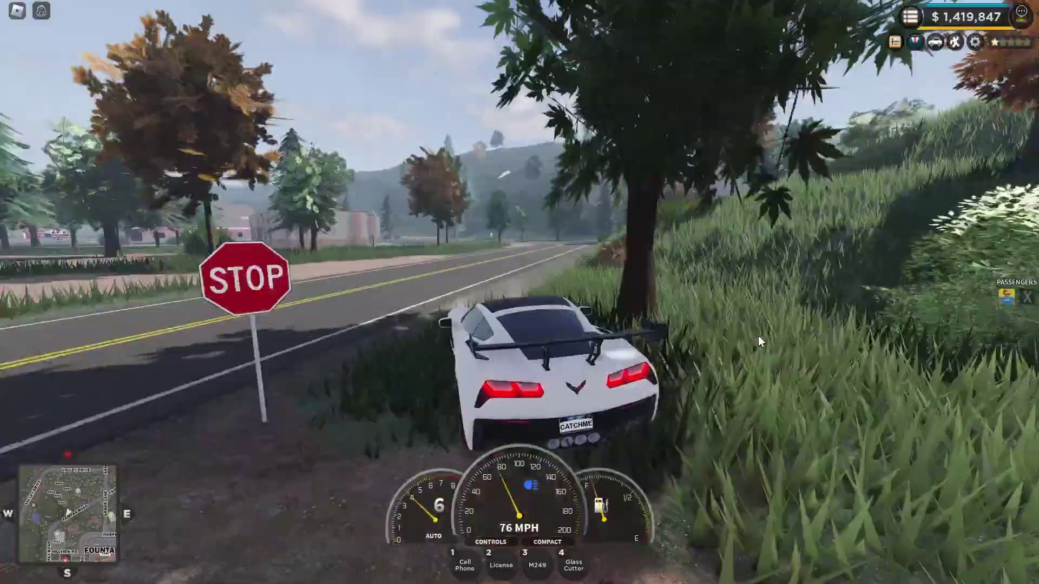
{"action": "key", "text": "d"}
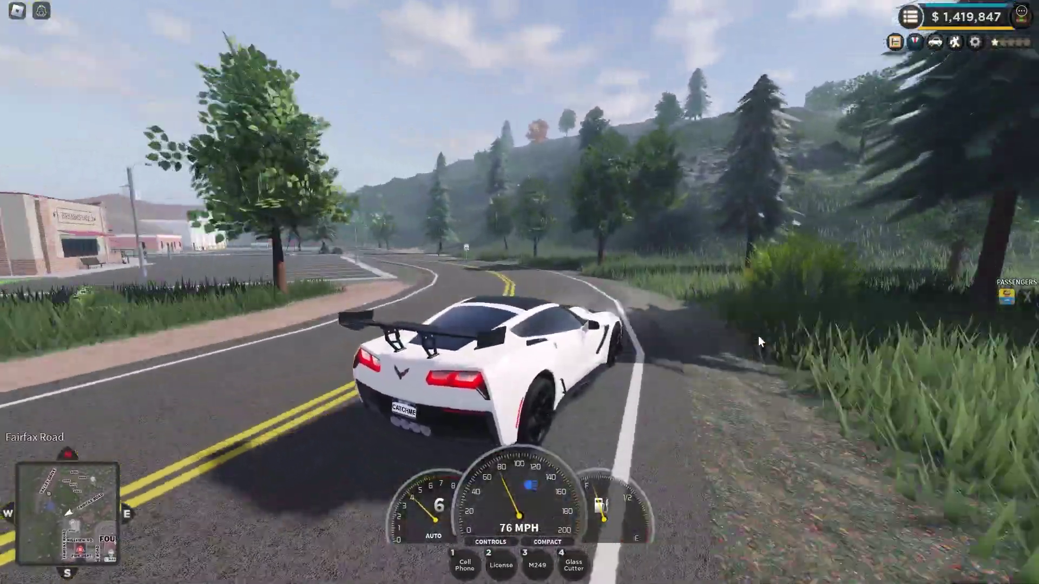
{"action": "key", "text": "s"}
{"action": "key", "text": "a"}
{"action": "key", "text": "w"}
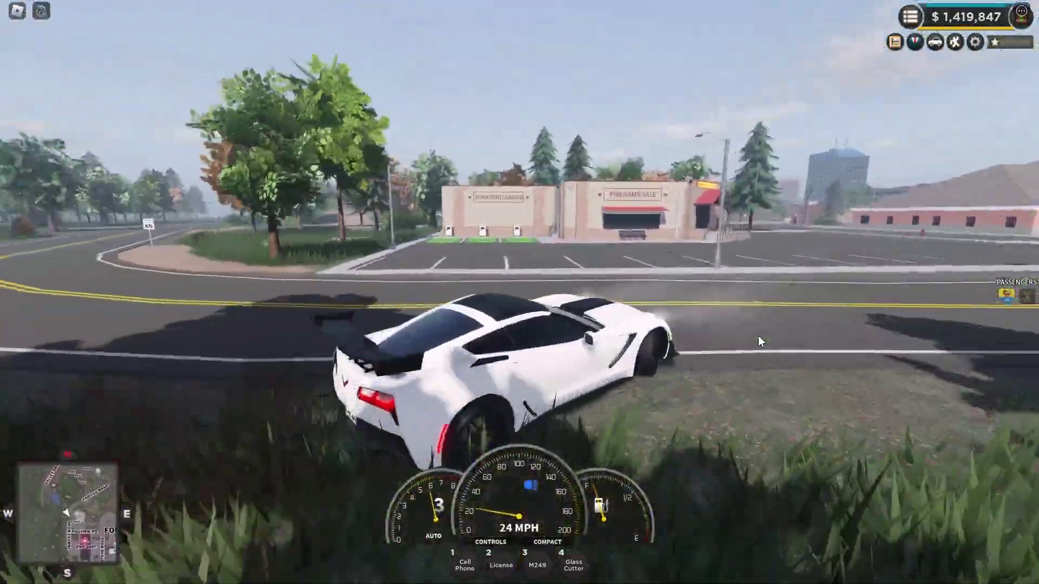
{"action": "key", "text": "a"}
{"action": "key", "text": "w"}
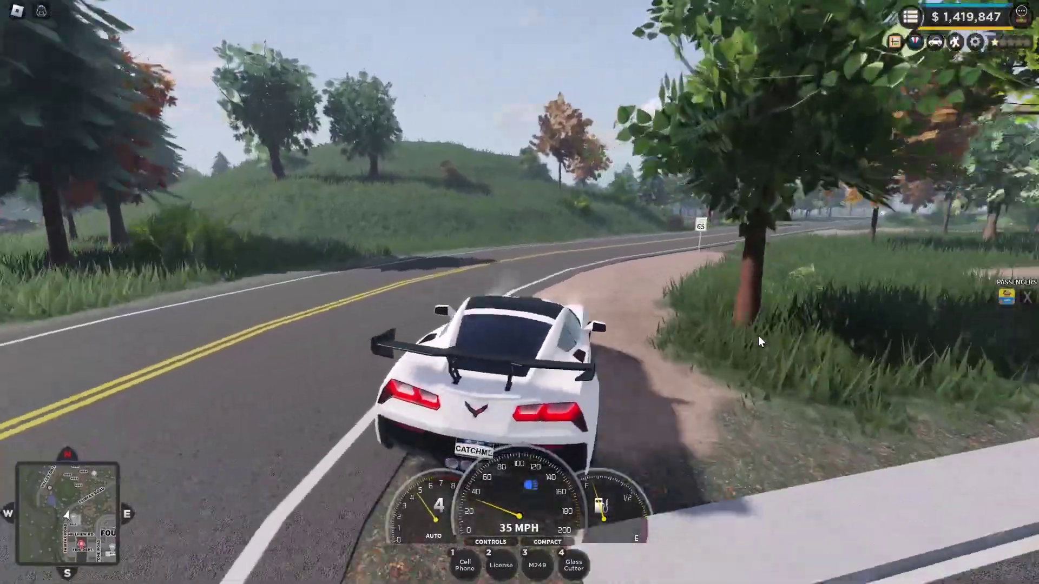
{"action": "key", "text": "w"}
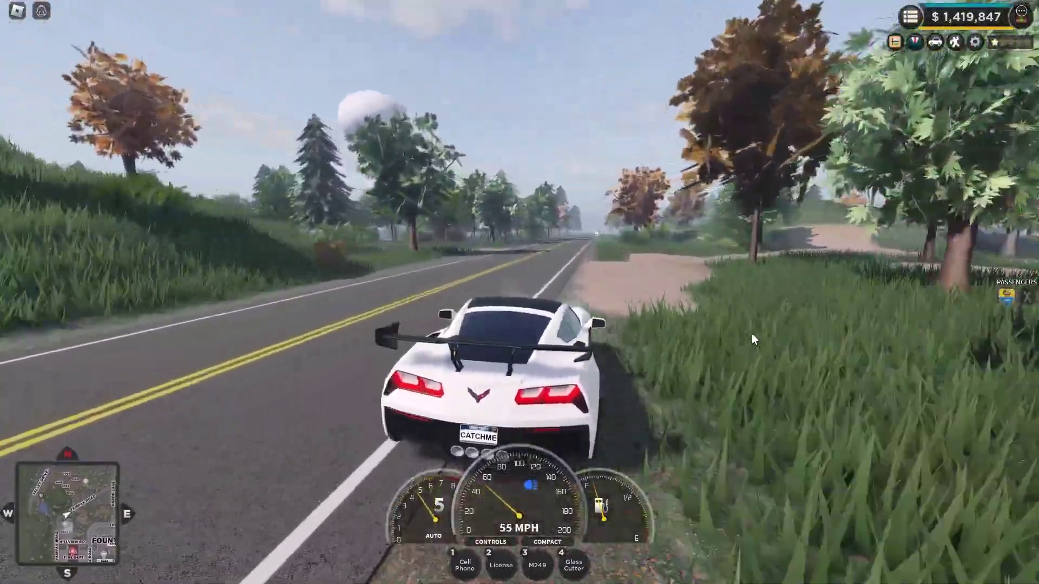
{"action": "key", "text": "d"}
{"action": "key", "text": "w"}
{"action": "key", "text": "a"}
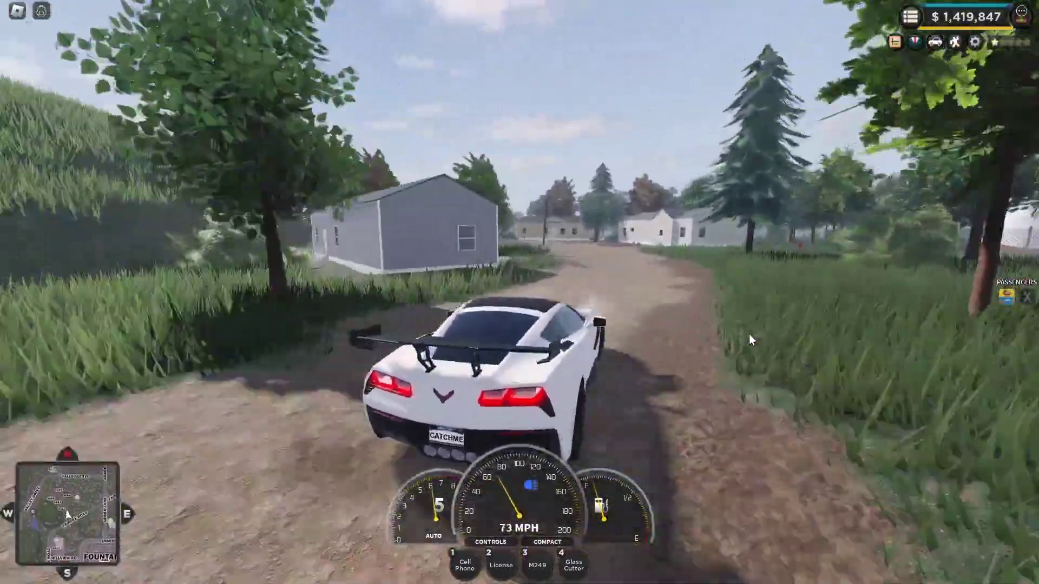
{"action": "key", "text": "w"}
{"action": "mouse_move", "coordinate": [1005, 49]}
{"action": "key", "text": "s"}
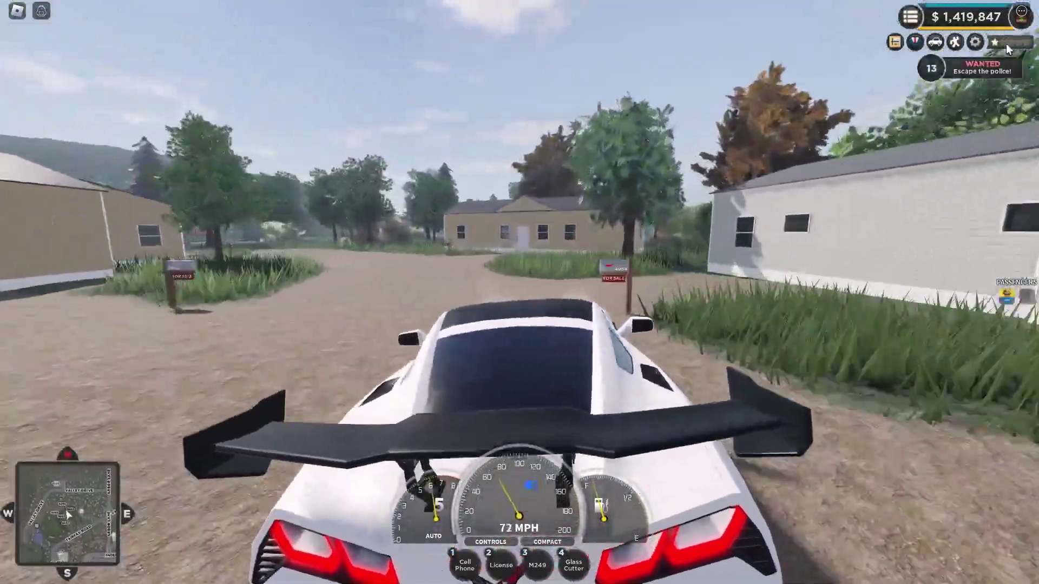